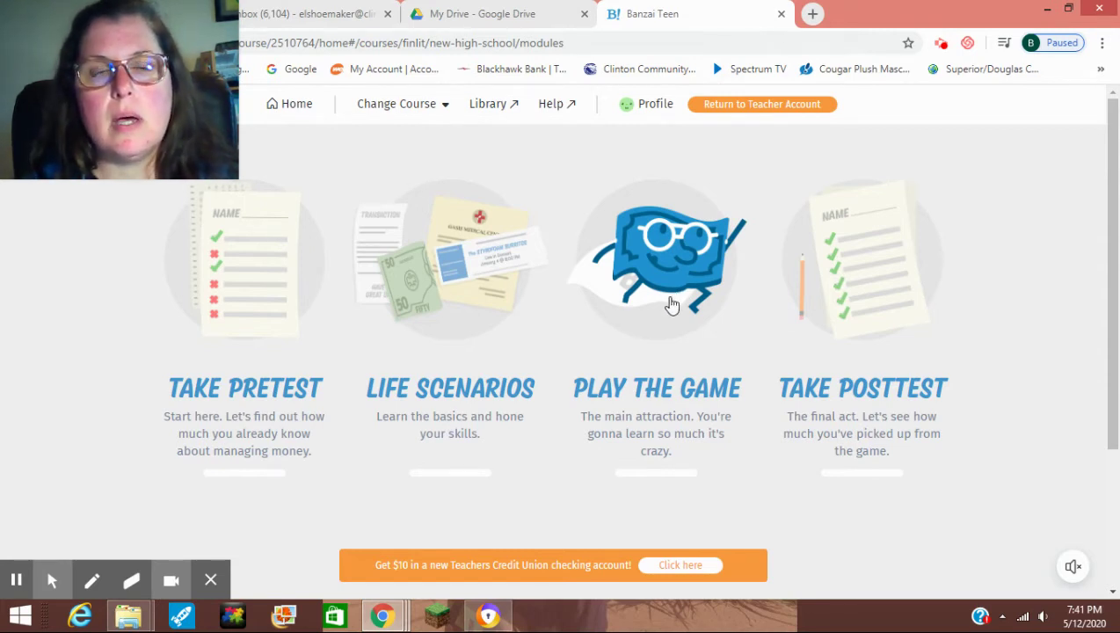
Open the Life Scenarios lesson from the course home page and begin the welcome walkthrough.
left_click(299, 109)
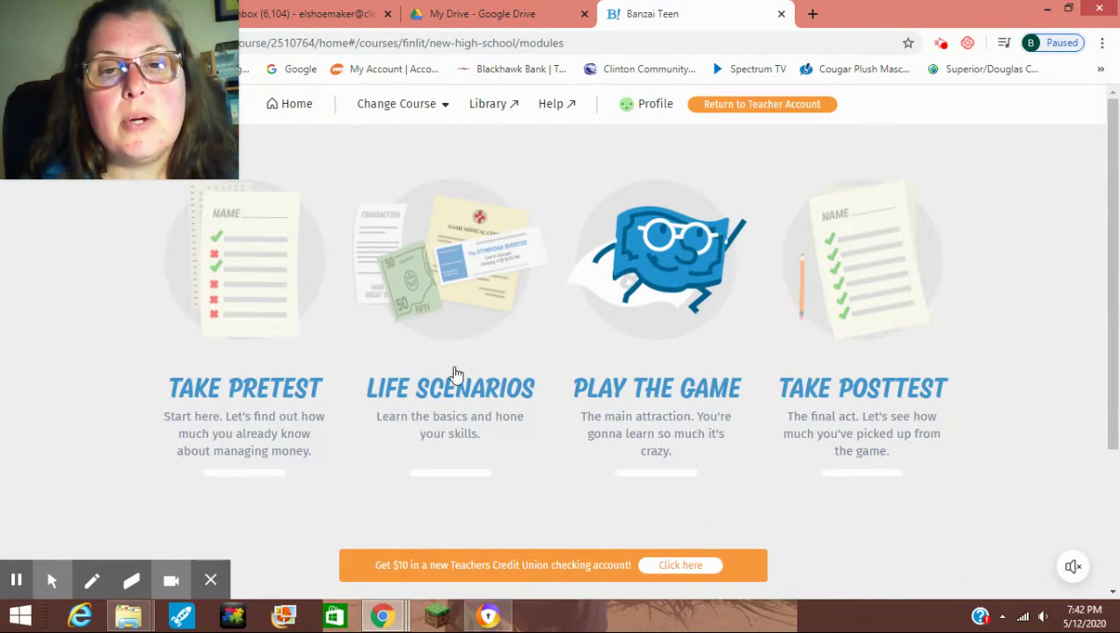
left_click(448, 395)
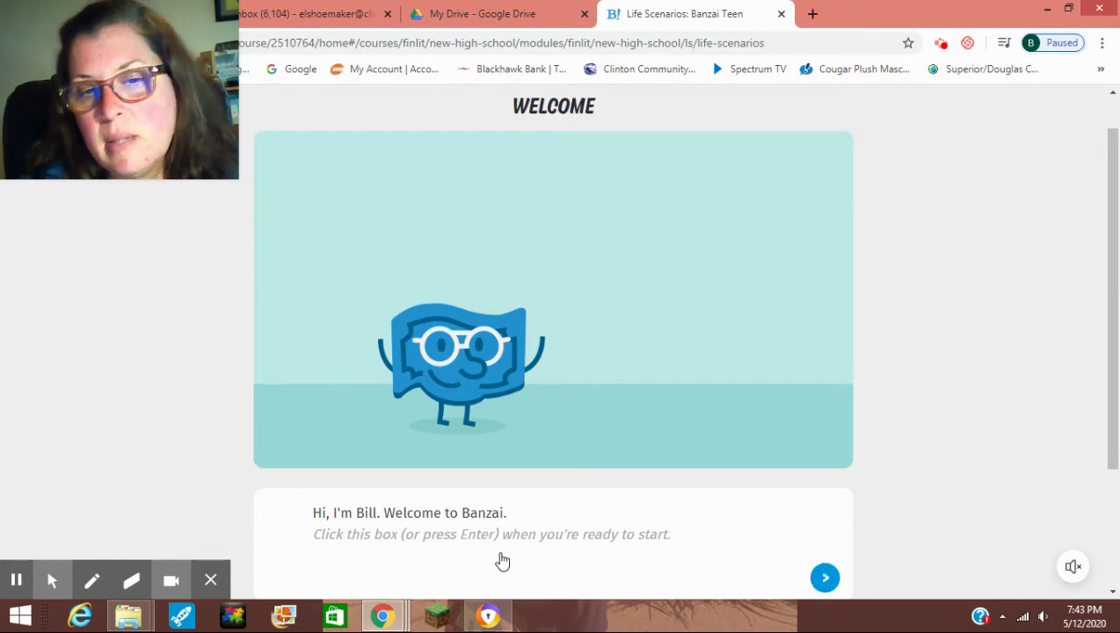
left_click(824, 578)
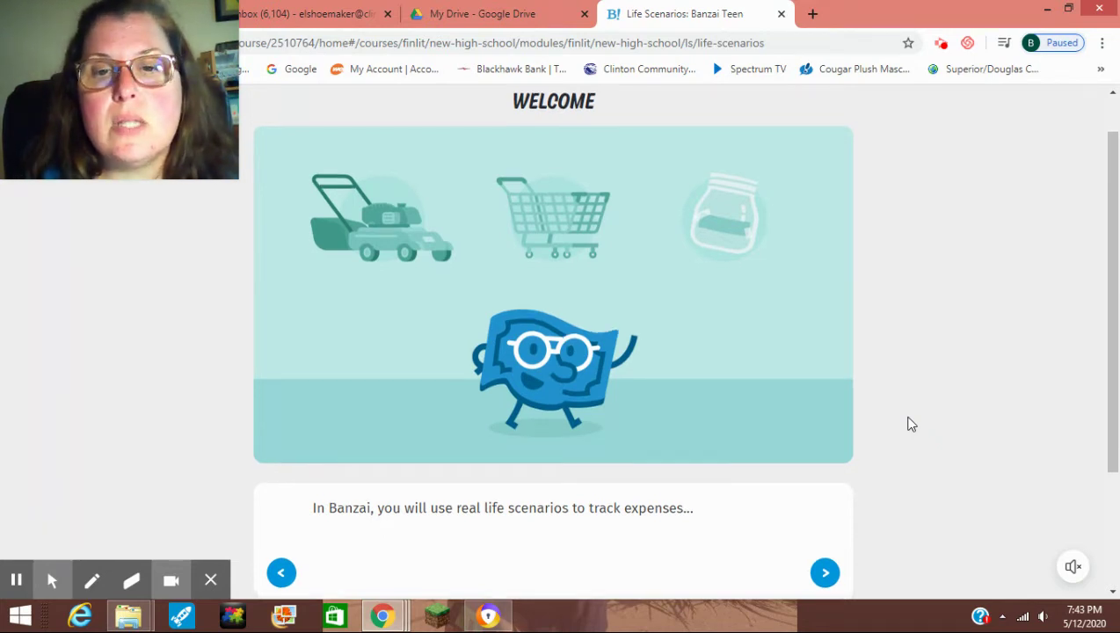
Page through the budget-planning, rainy-day saving and Teachers Credit Union slides to the $25.00 wallet slide.
scroll(909, 424, "down", 1)
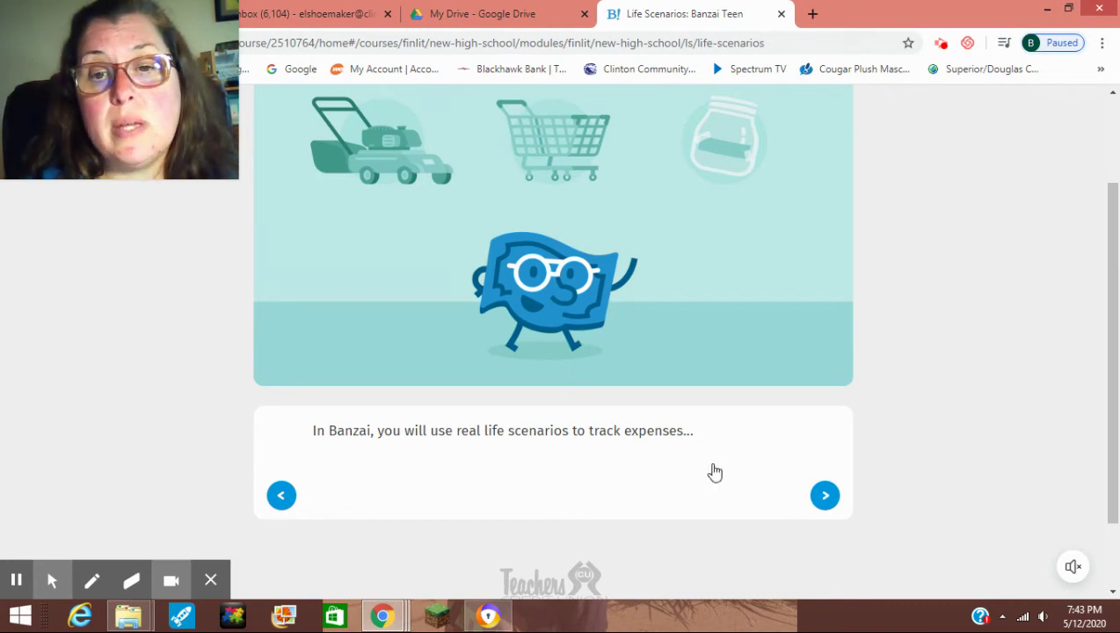
left_click(827, 508)
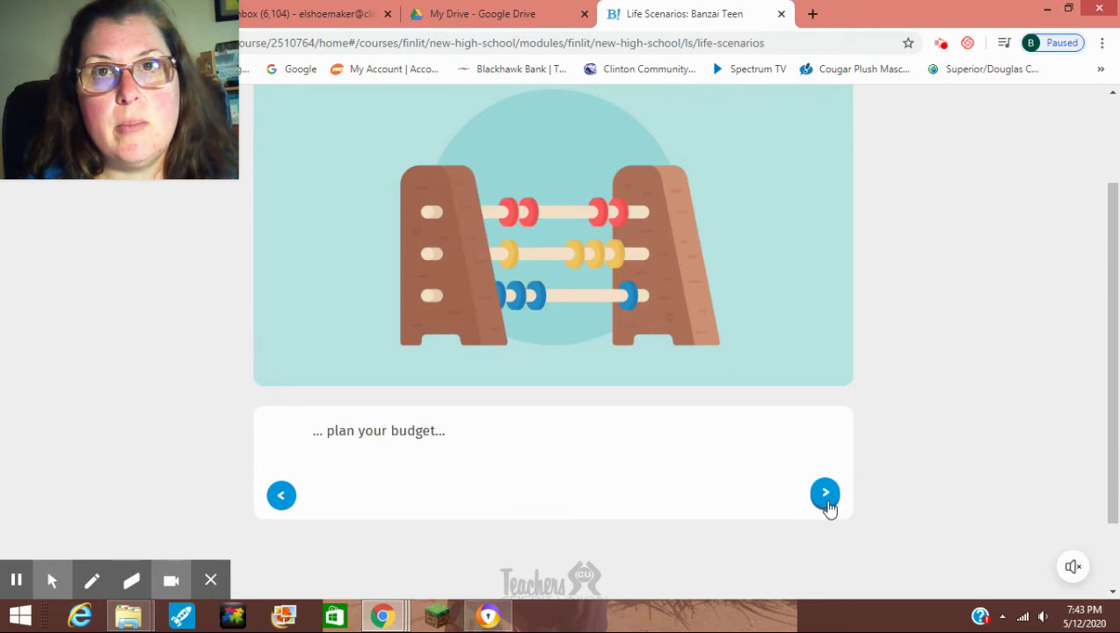
left_click(827, 507)
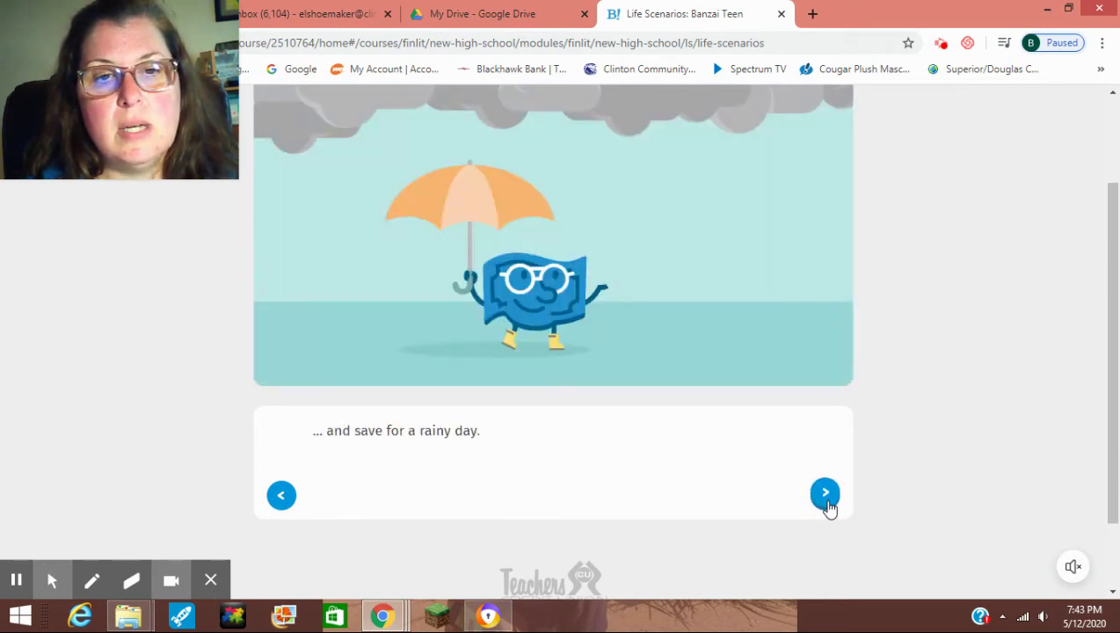
left_click(825, 494)
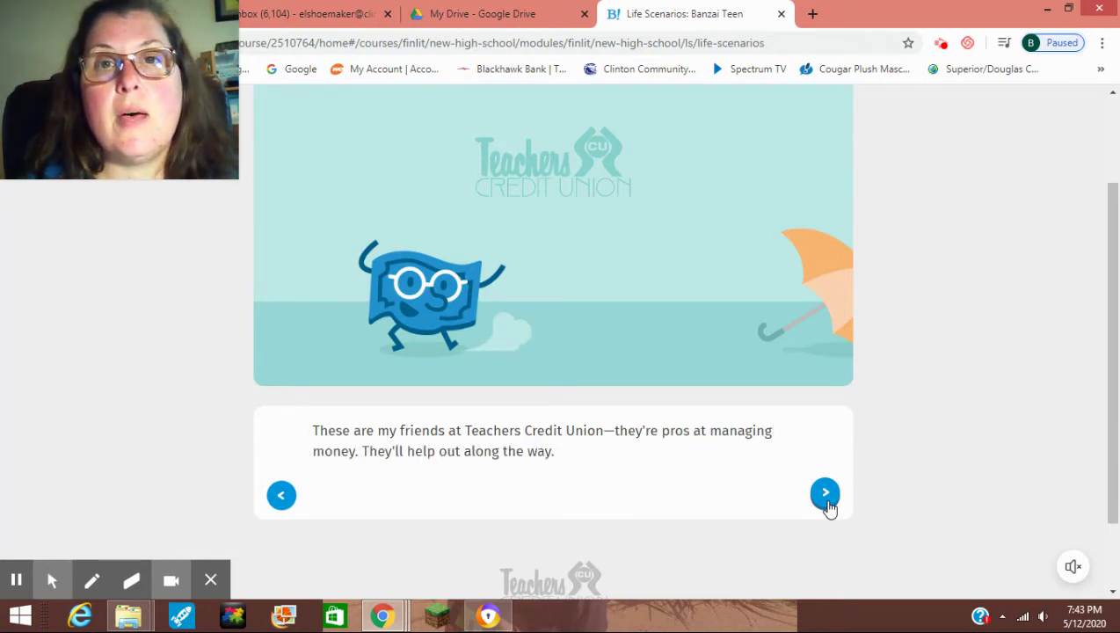
left_click(826, 501)
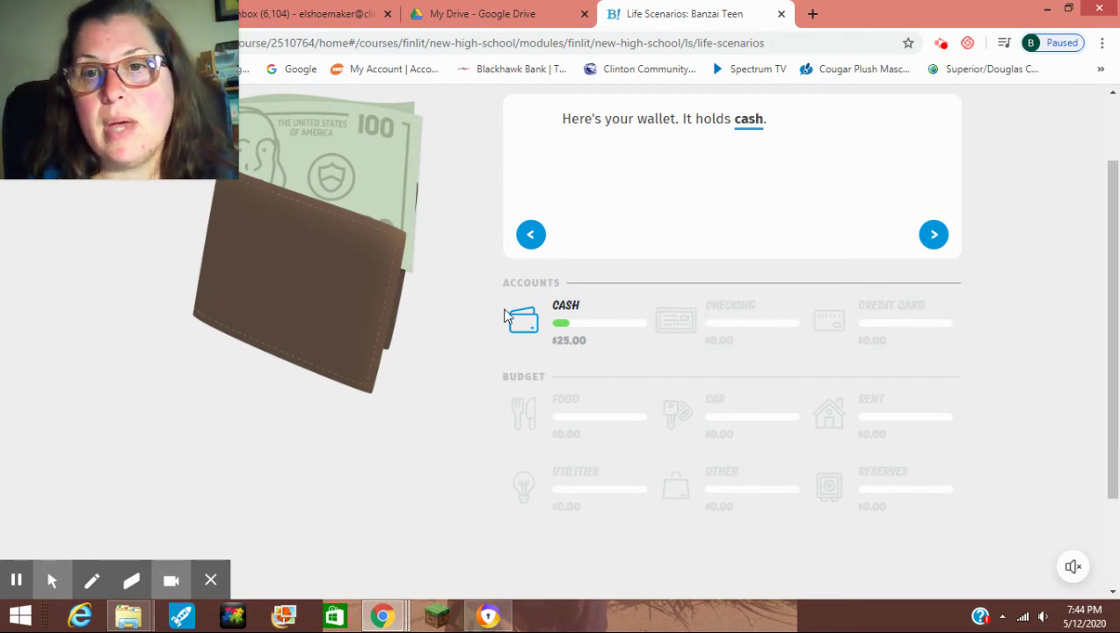
Advance past the cash-payment and kid-brother slides to the checking account slide.
left_click(945, 239)
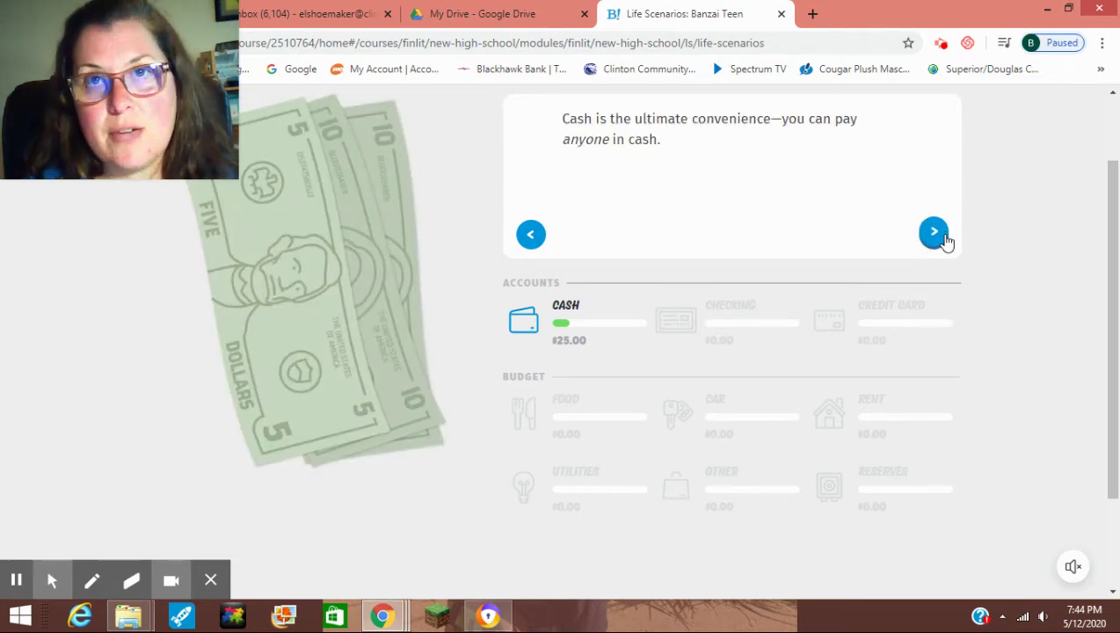
left_click(945, 240)
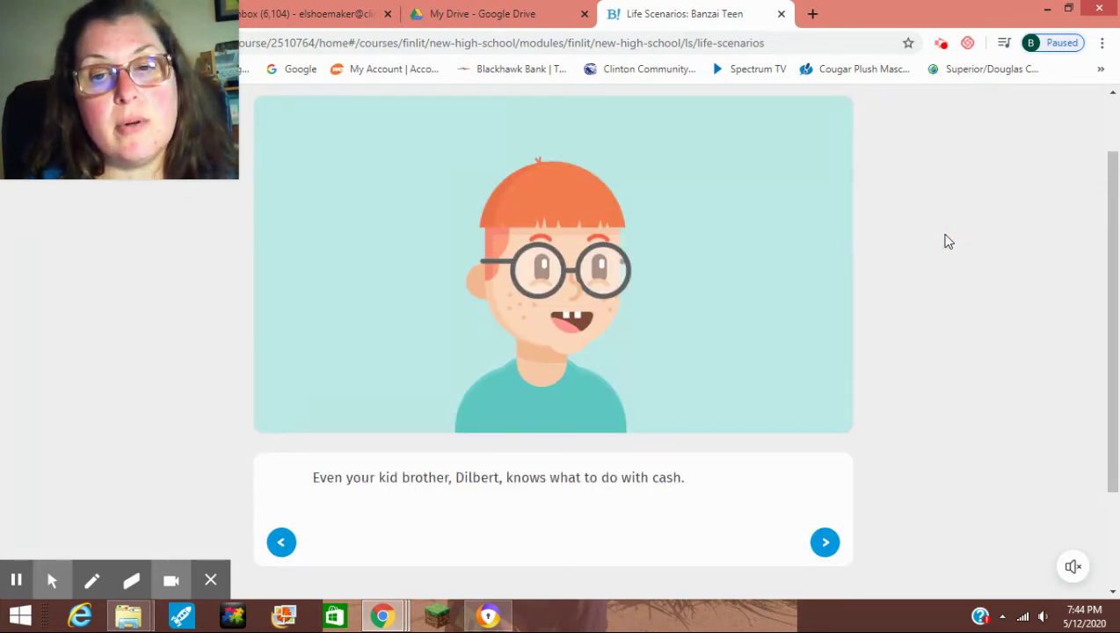
left_click(932, 262)
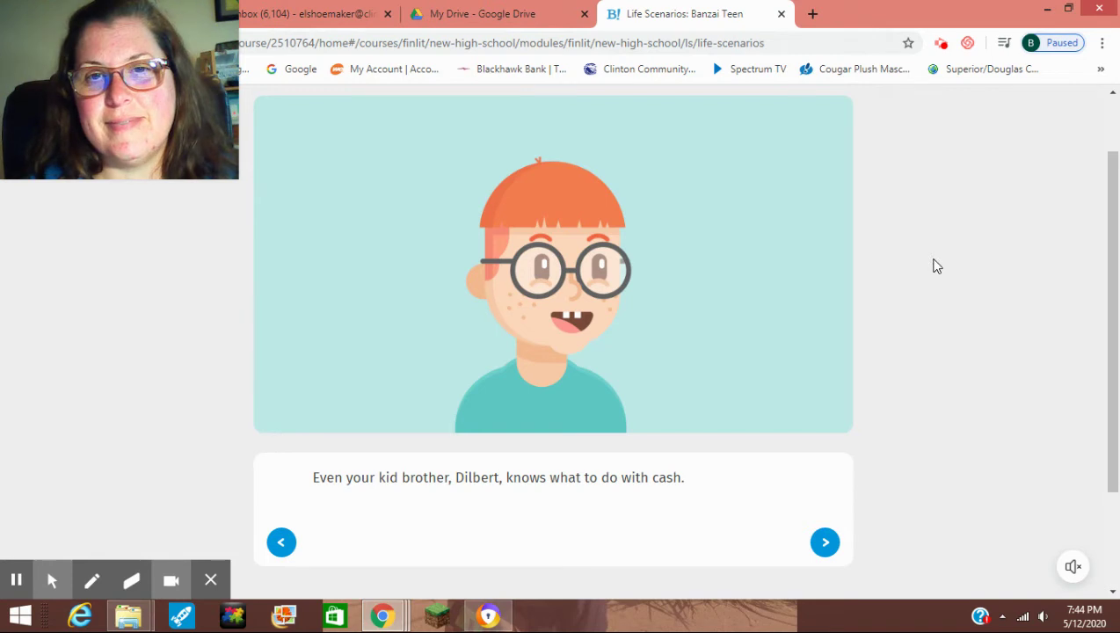
left_click(824, 547)
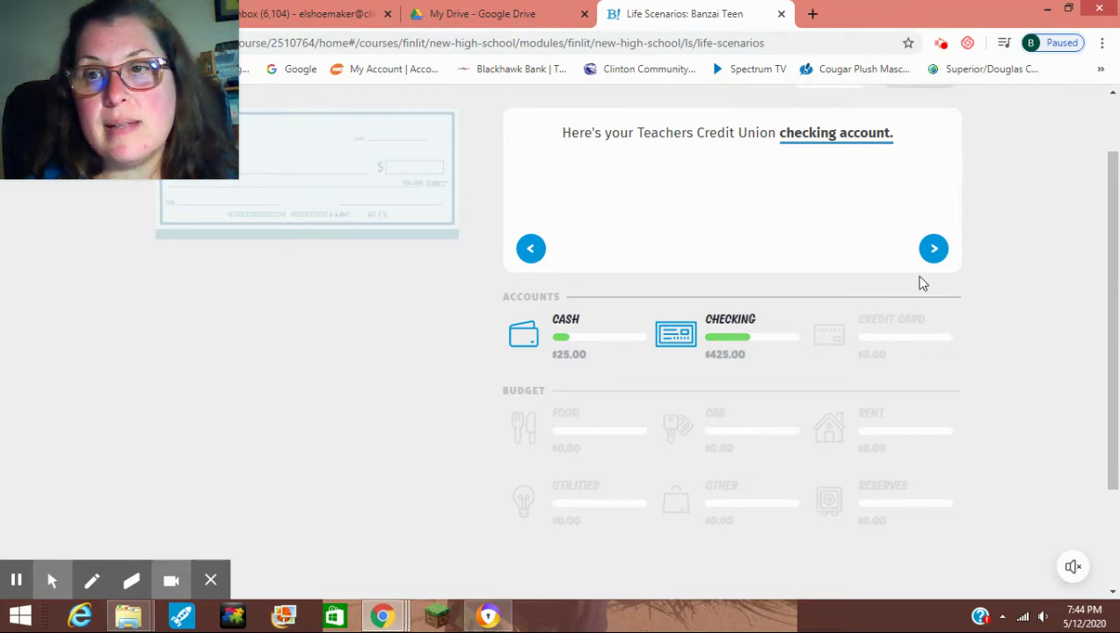
Go through the checking and credit card slides on fees, then view the definition of interest.
left_click(931, 249)
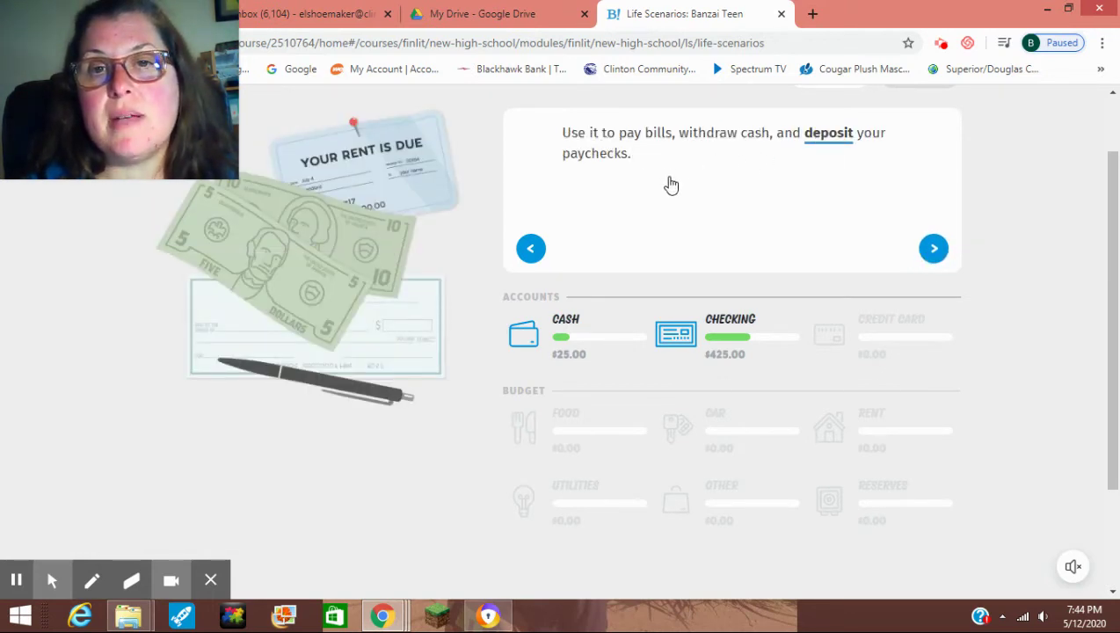
left_click(934, 248)
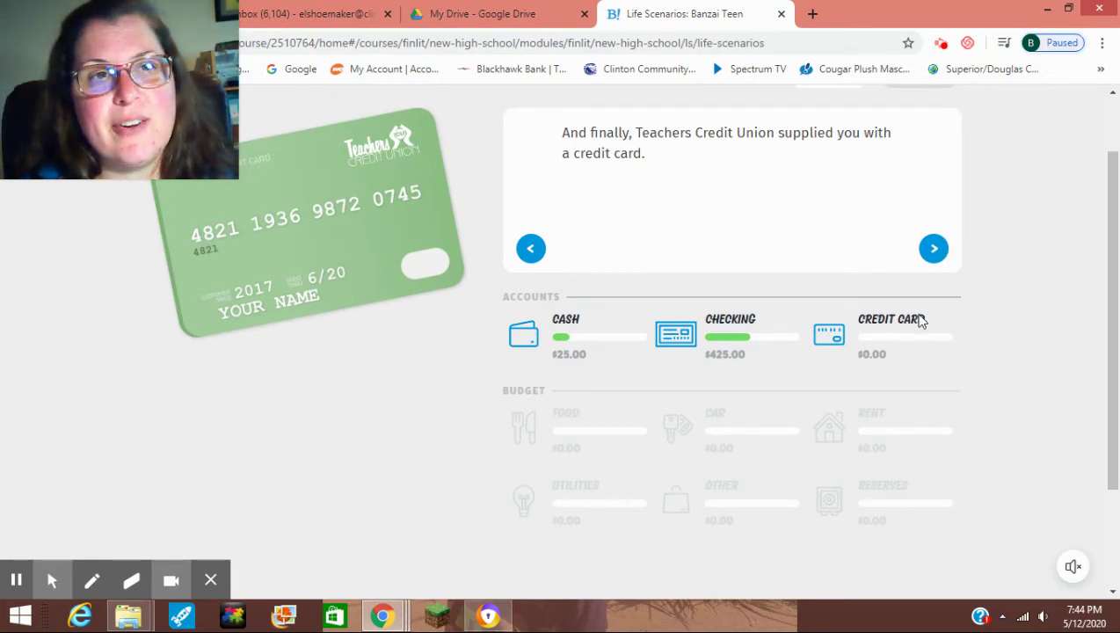
left_click(937, 254)
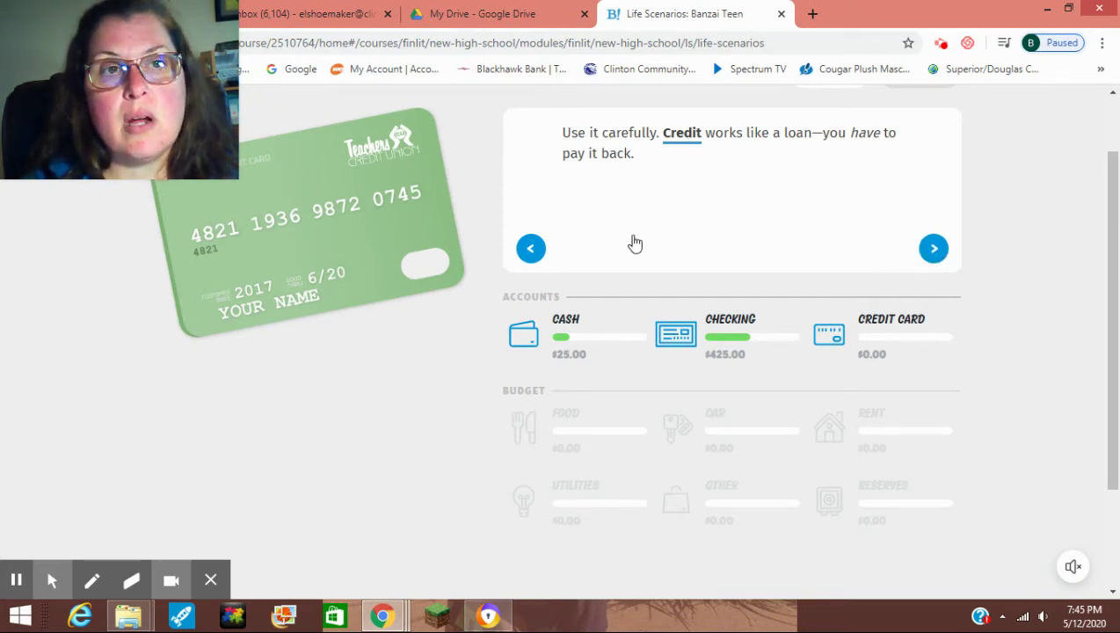
left_click(935, 249)
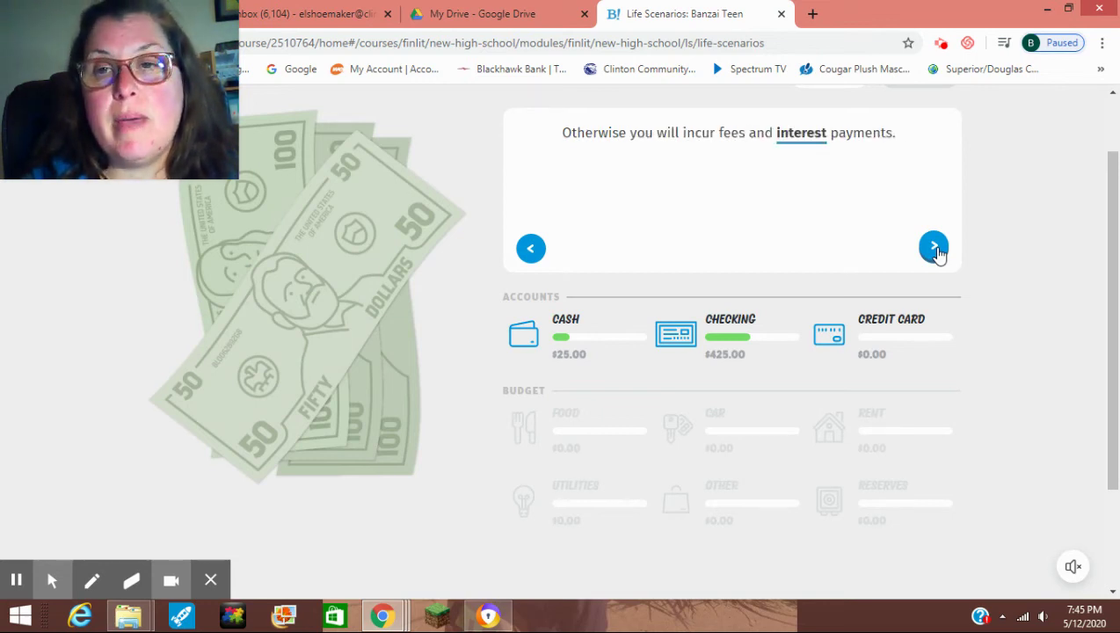
left_click(813, 142)
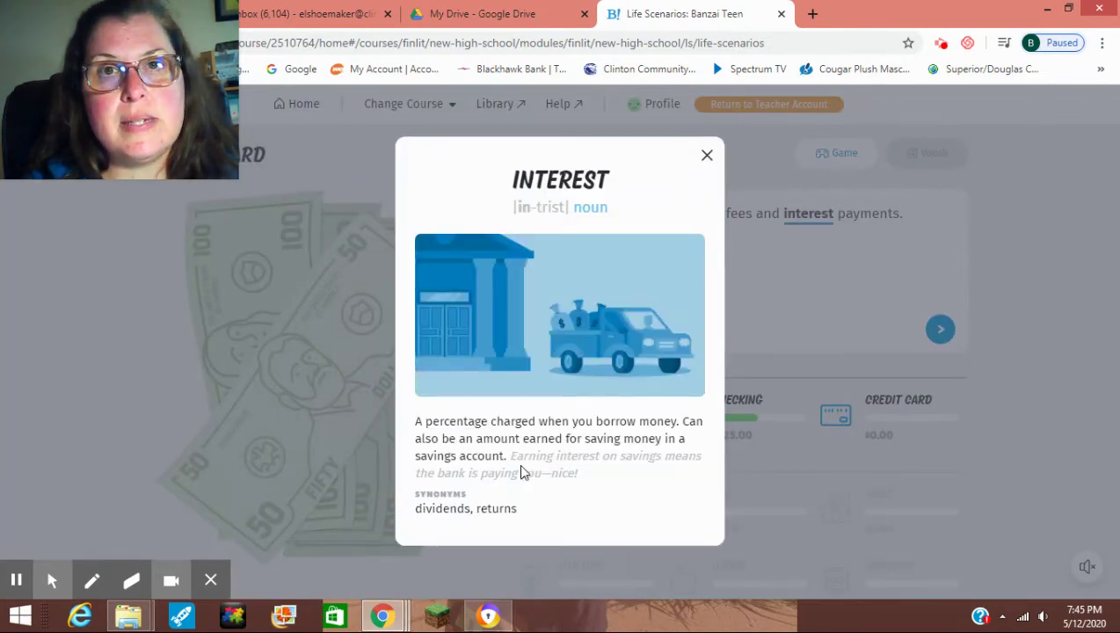
Close the interest definition and answer the first mini quiz question with 'Keep an emergency fund'.
left_click(707, 156)
left_click(933, 283)
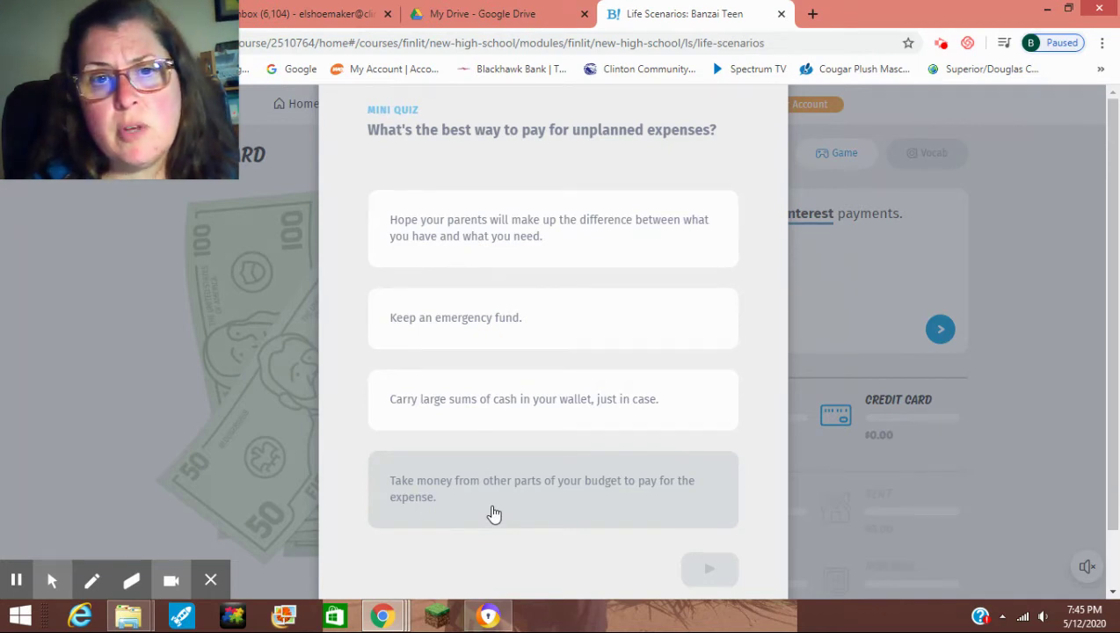
left_click(512, 316)
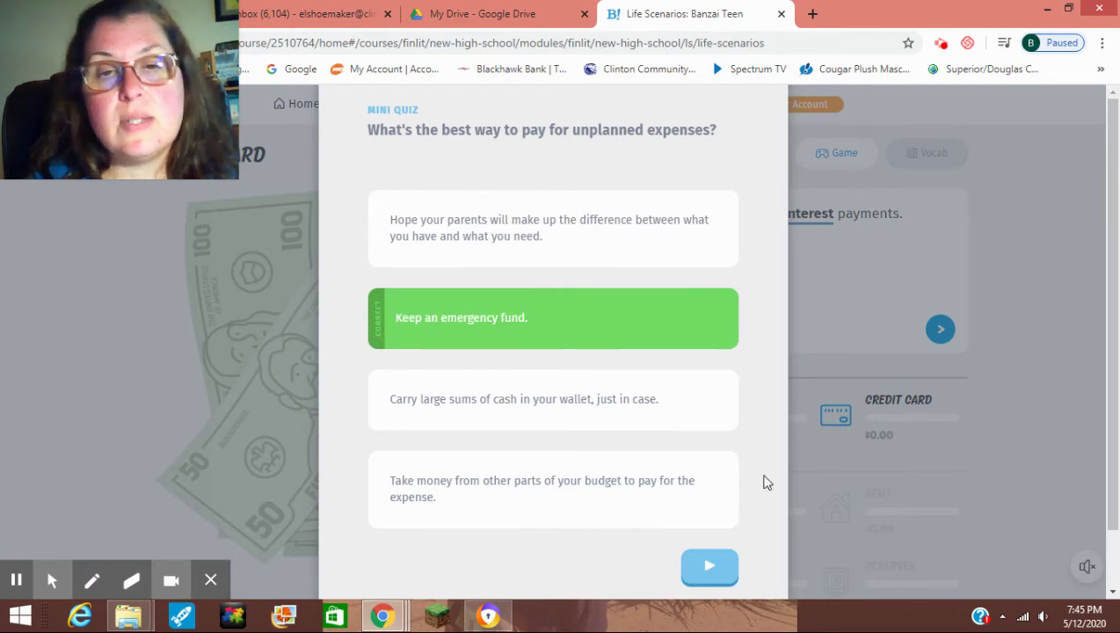
left_click(724, 567)
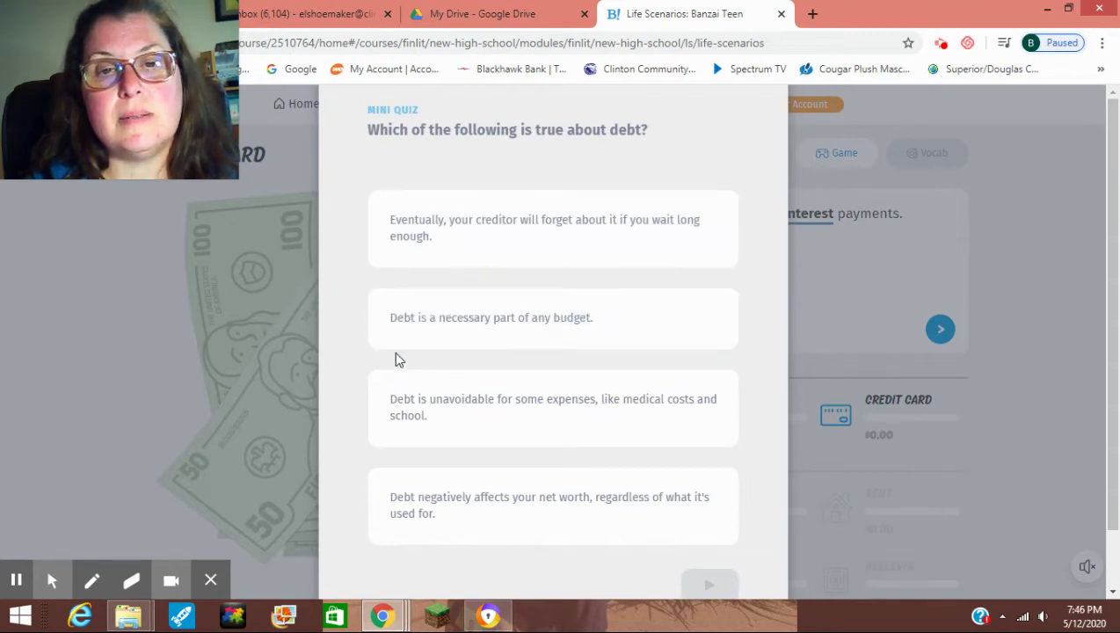
Answer the debt question with 'Debt negatively affects your net worth, regardless of what it's used for' and continue.
left_click(482, 521)
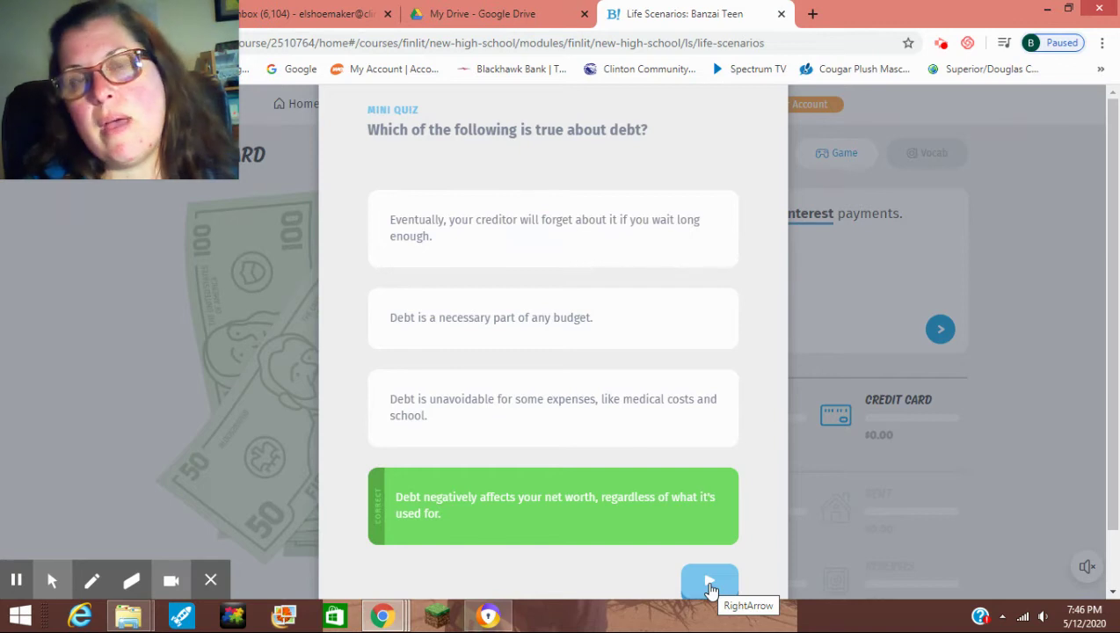
left_click(709, 584)
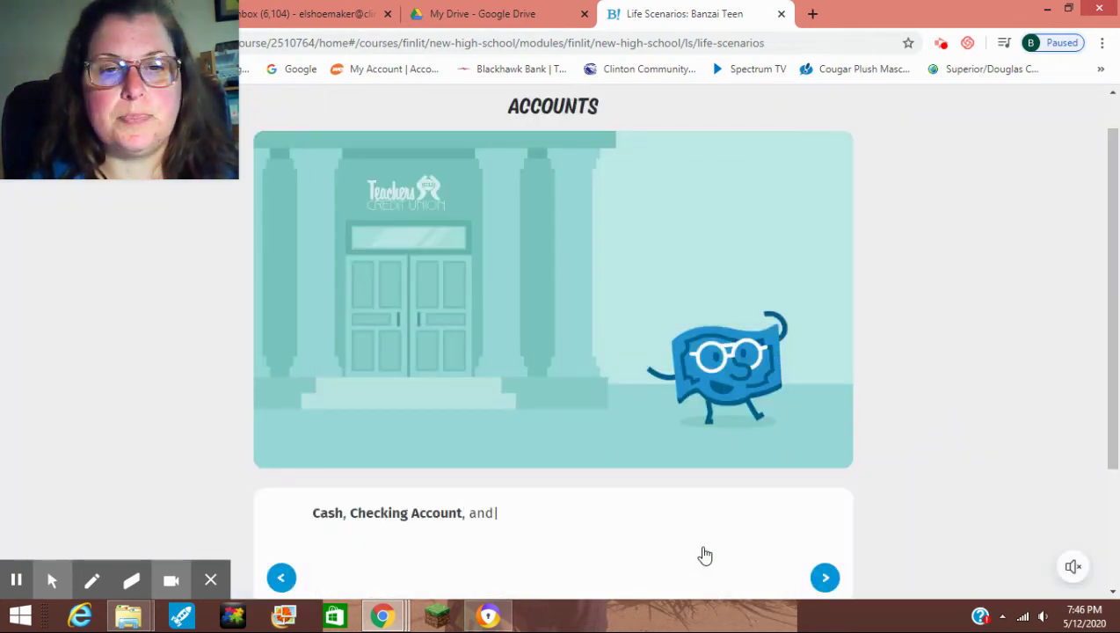
View and close the definition of accounts, then advance past the budget categories to the $400.00 rent-due slide.
scroll(702, 552, "down", 1)
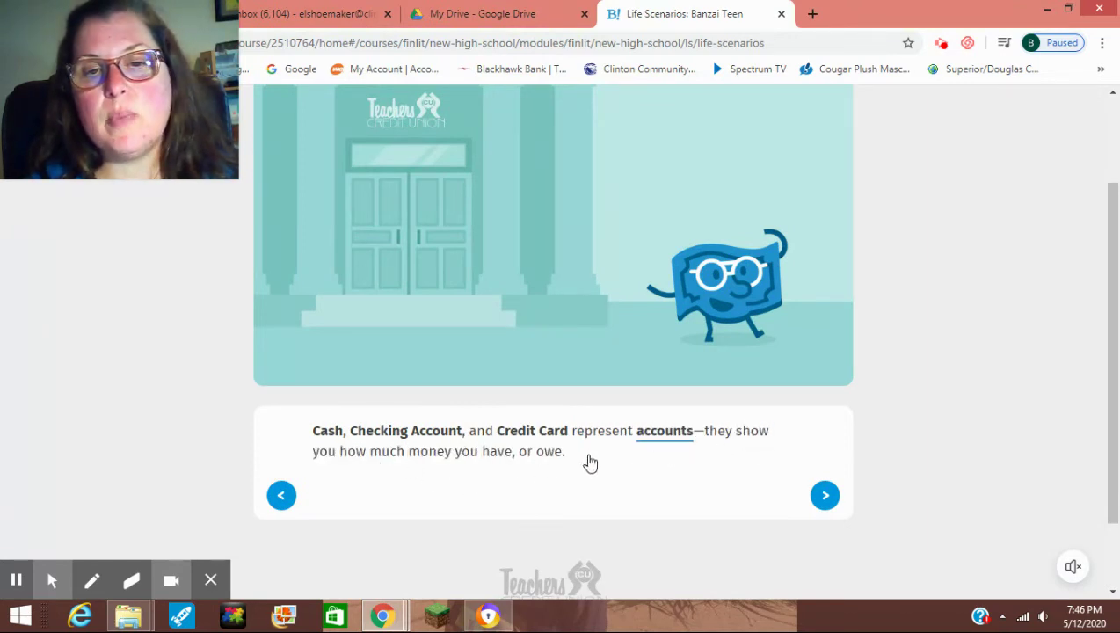
left_click(663, 441)
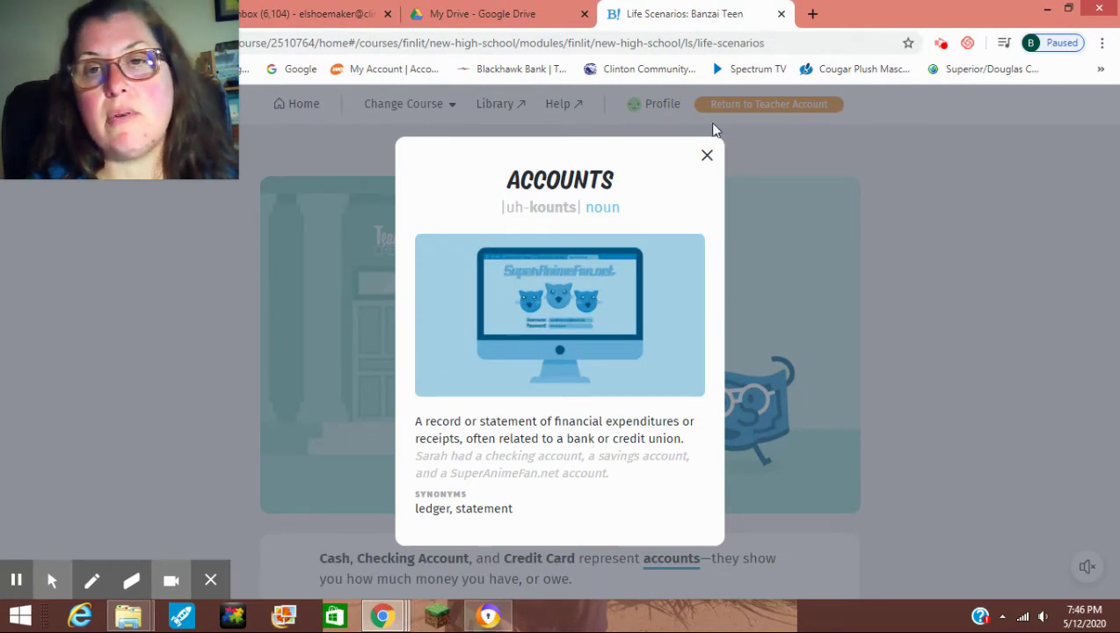
left_click(707, 155)
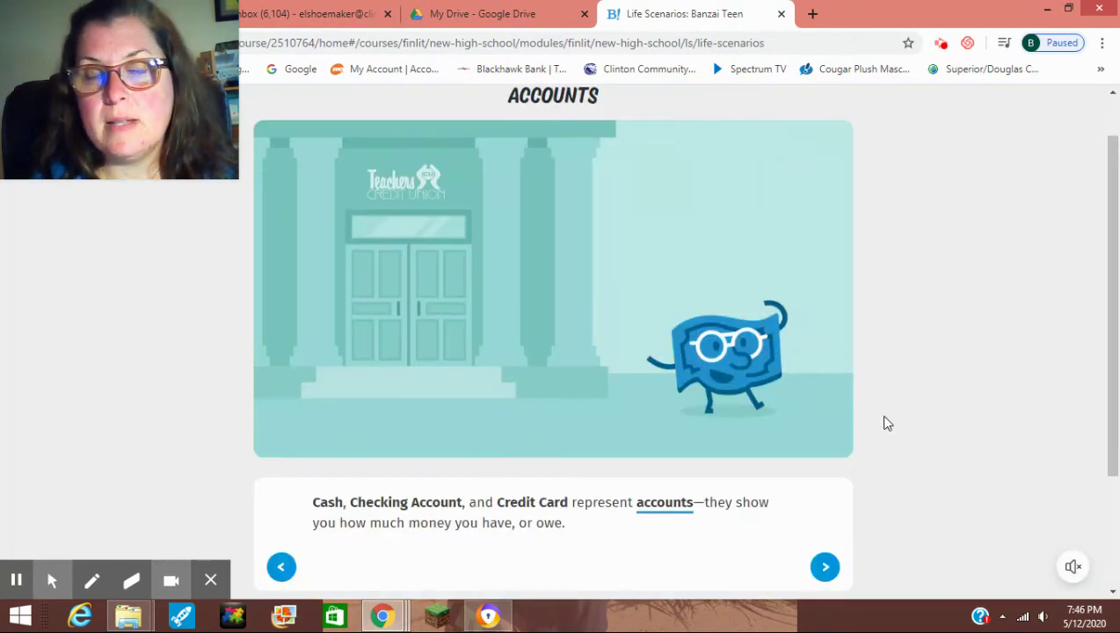
left_click(829, 507)
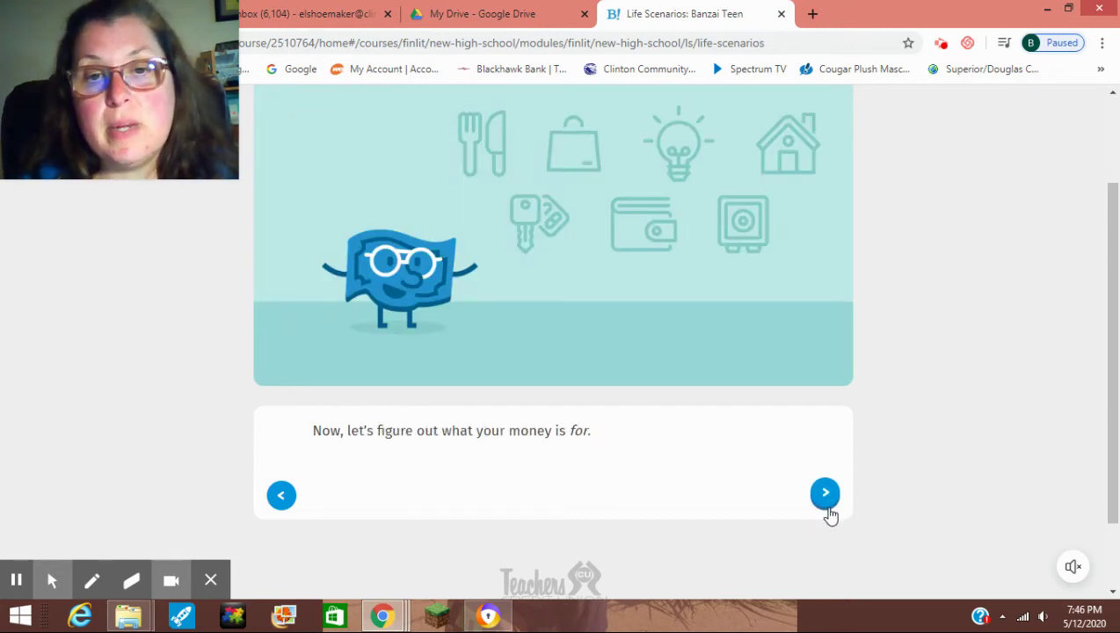
left_click(826, 495)
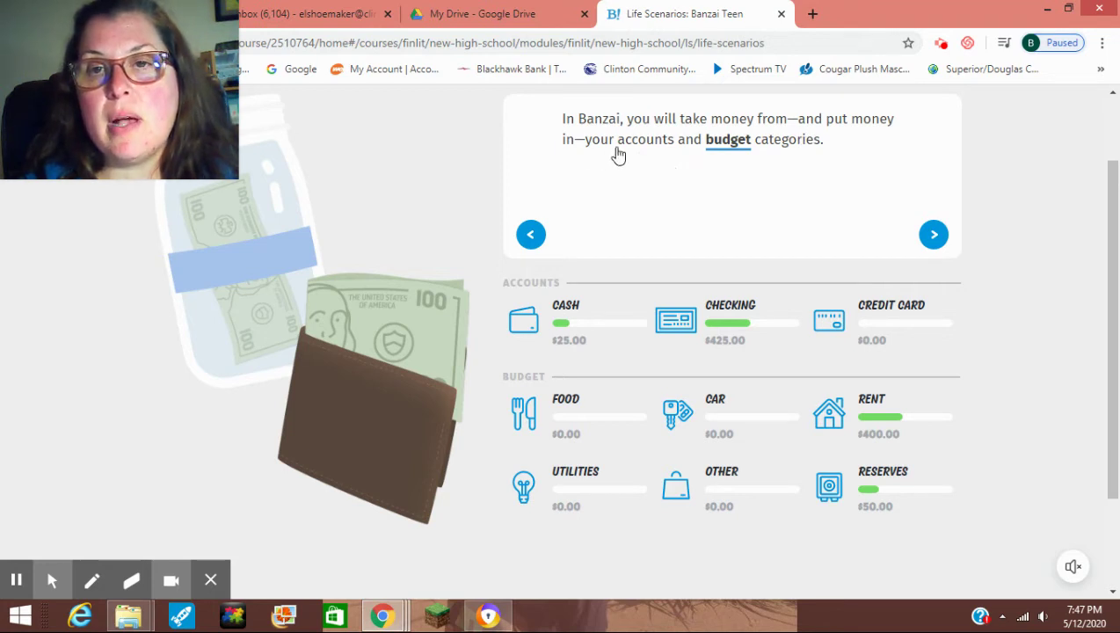
left_click(935, 239)
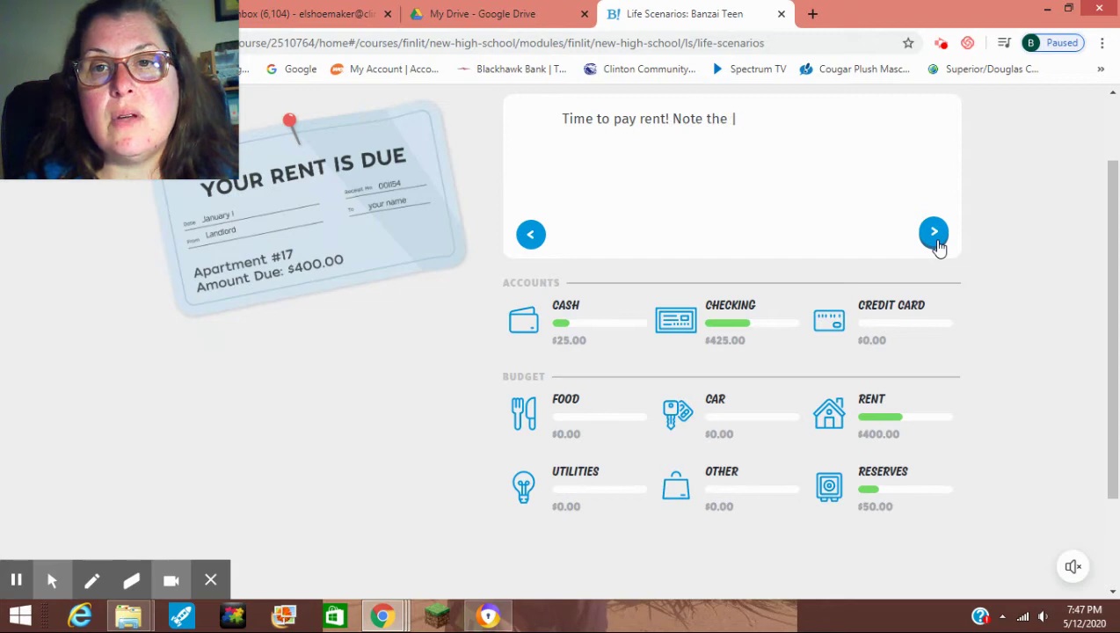
Bring up and dismiss the tutorial help callouts, then advance to the next lesson message.
left_click(533, 234)
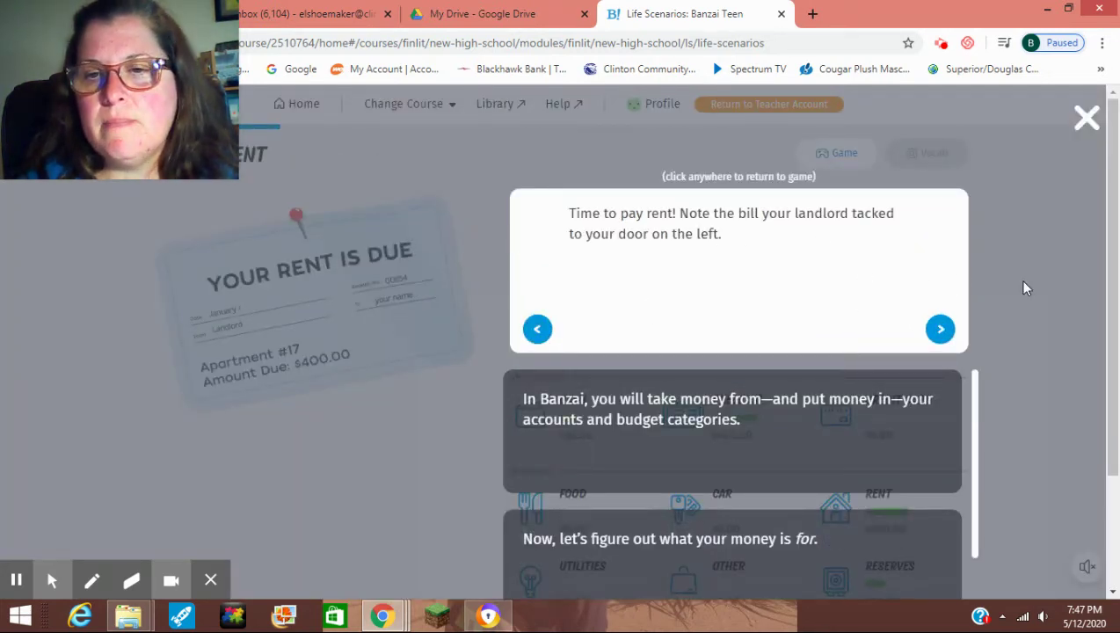
scroll(1069, 305, "down", 2)
scroll(1069, 356, "up", 2)
left_click(1071, 357)
scroll(1070, 356, "down", 2)
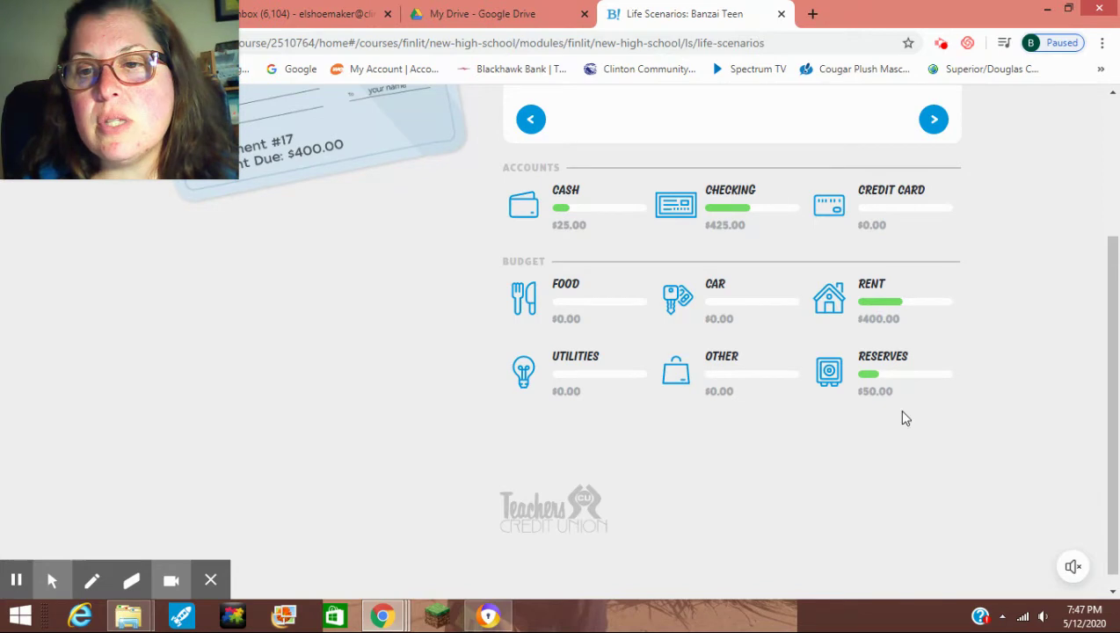
scroll(945, 215, "up", 2)
left_click(932, 295)
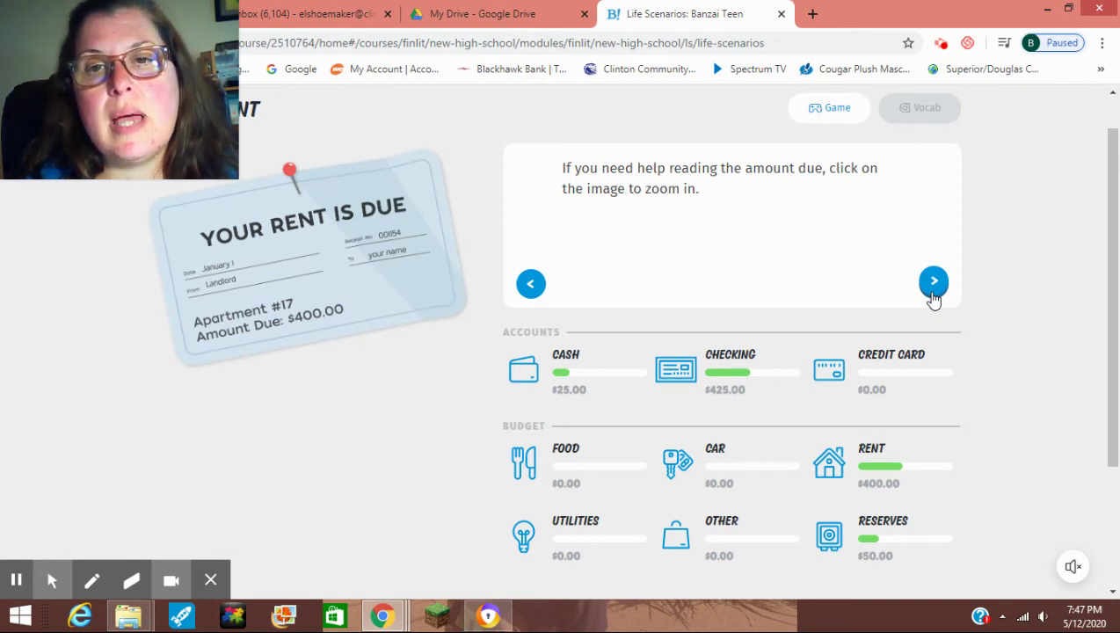
Enlarge the rent bill to read the amount due, close it, and move to the payment instructions.
left_click(305, 247)
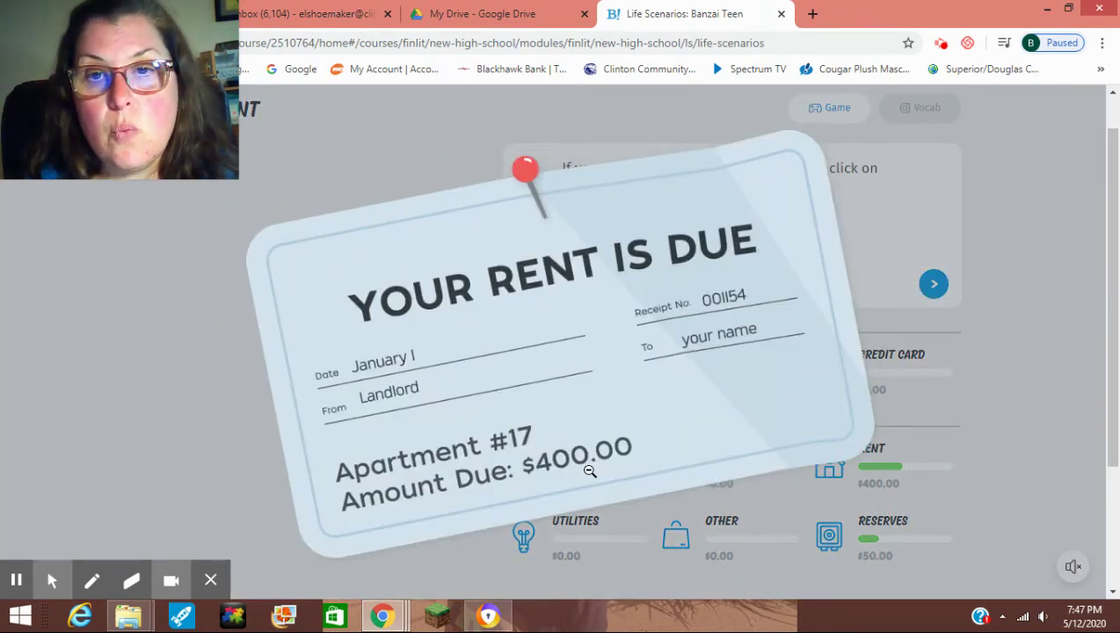
left_click(184, 373)
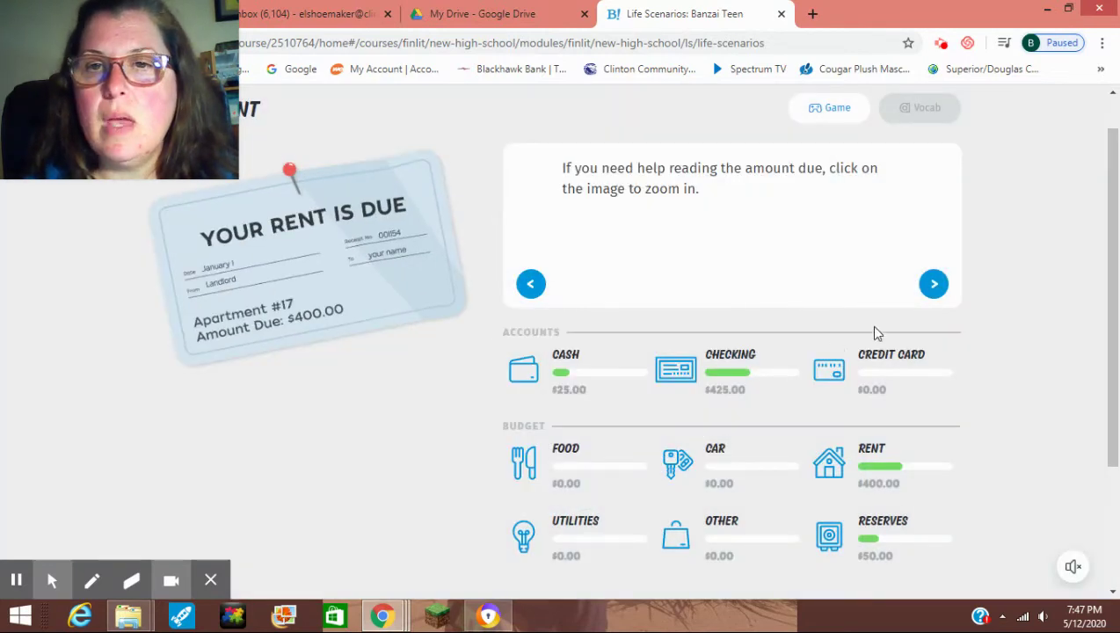
left_click(934, 283)
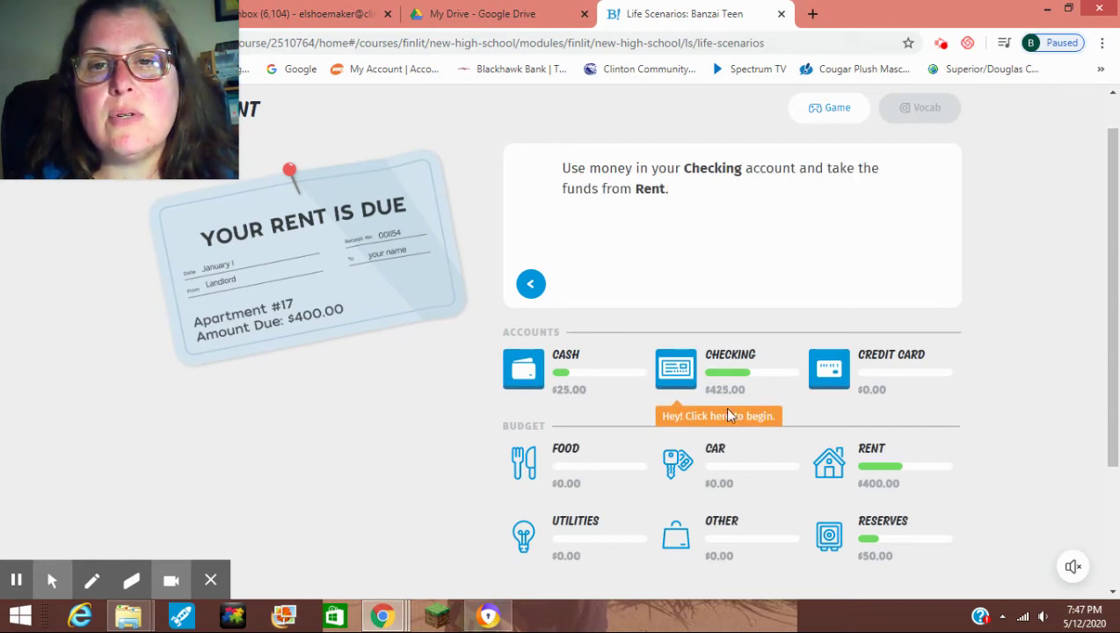
Pay the $400.00 rent from Checking, taking 400 from the Rent budget, and confirm with Done.
left_click(675, 368)
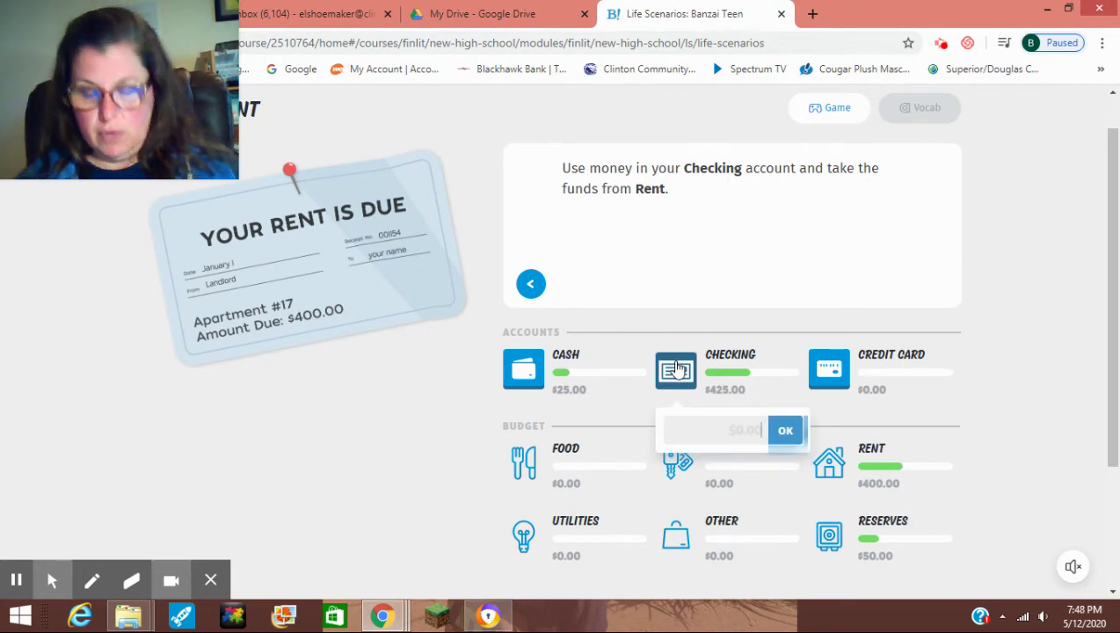
type("400.00")
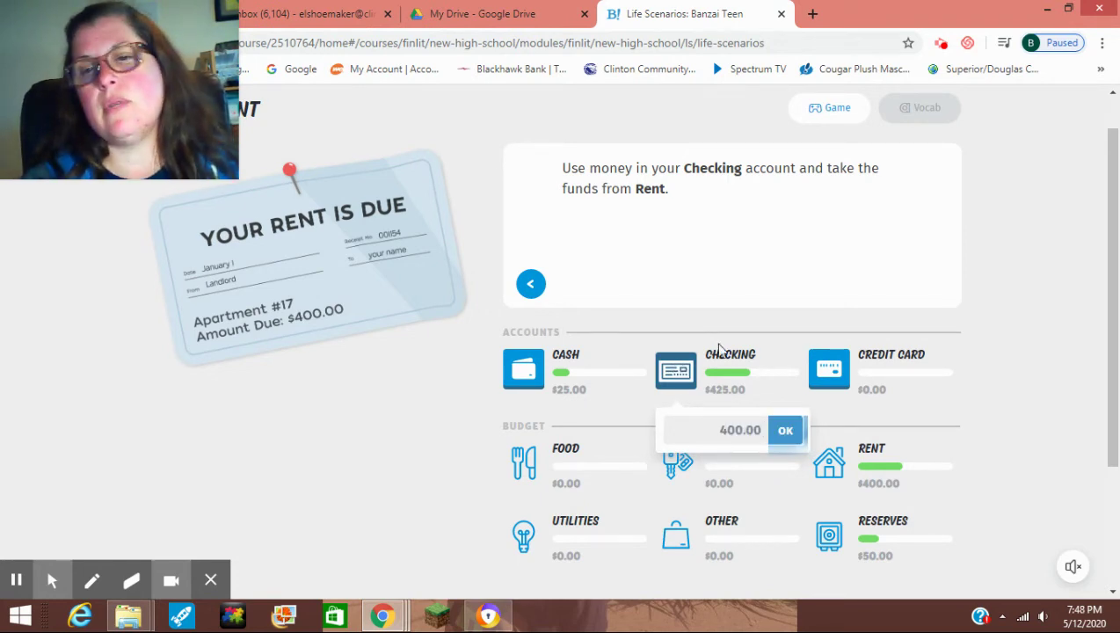
left_click(782, 429)
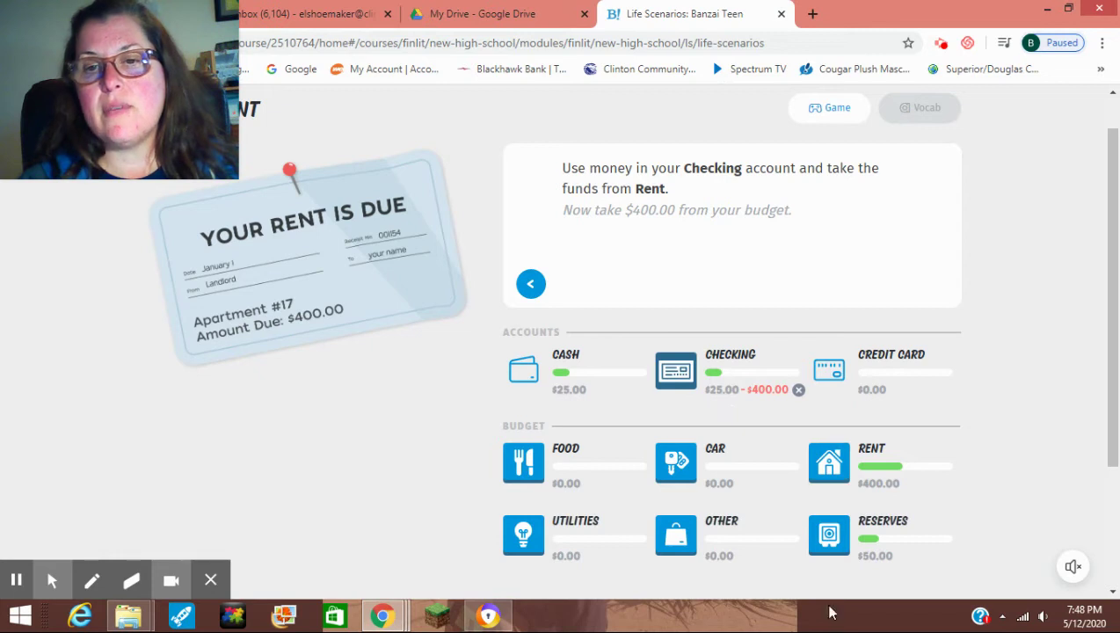
left_click(826, 458)
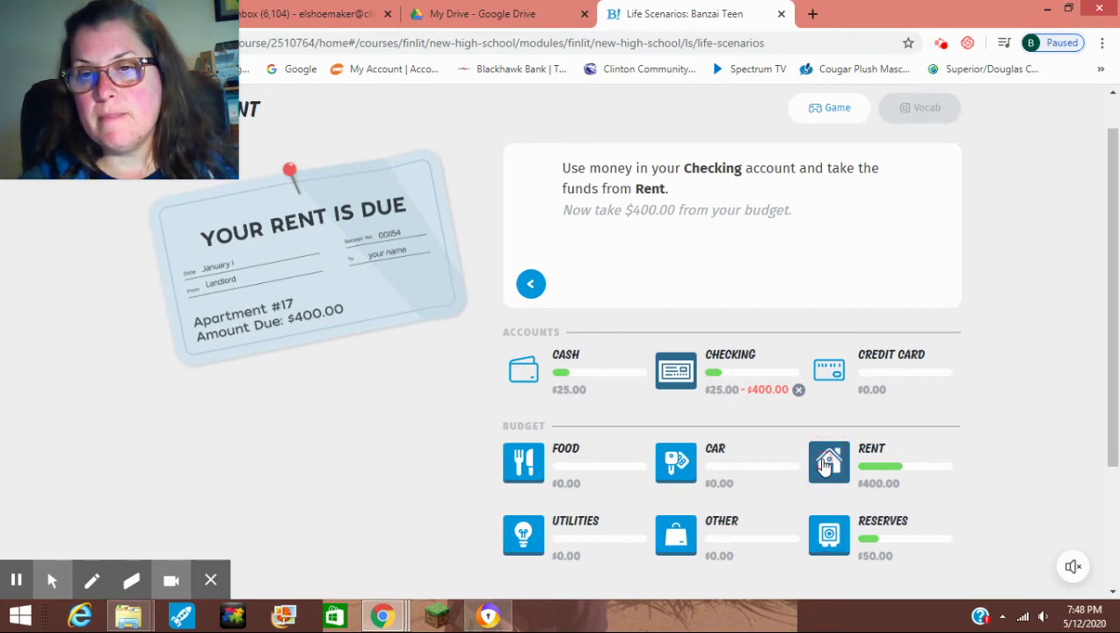
type("1")
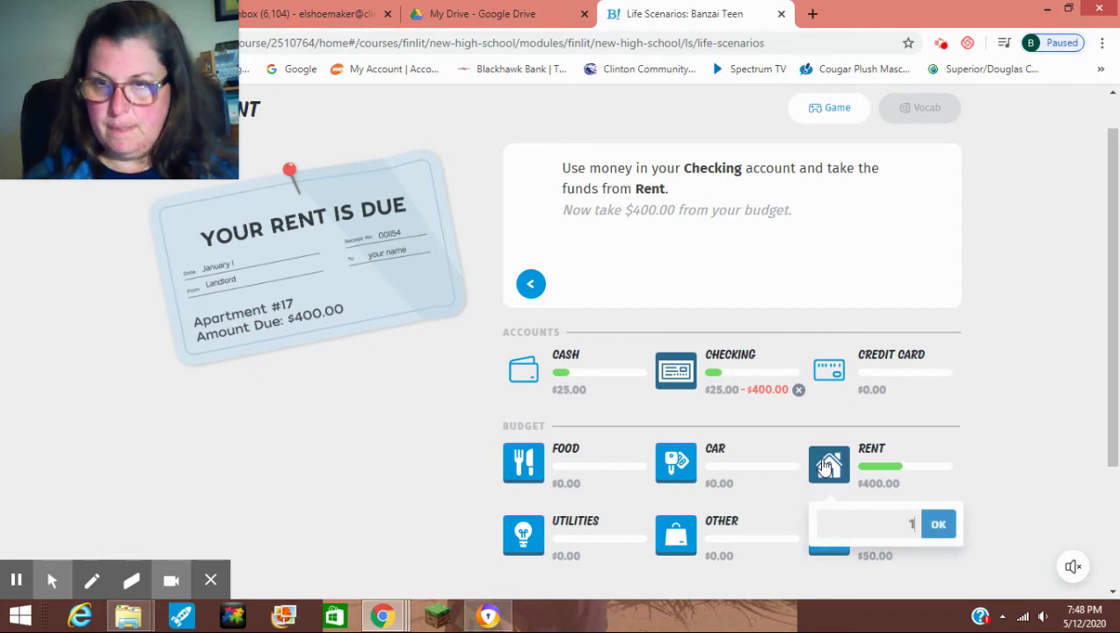
key("BackSpace")
type("400")
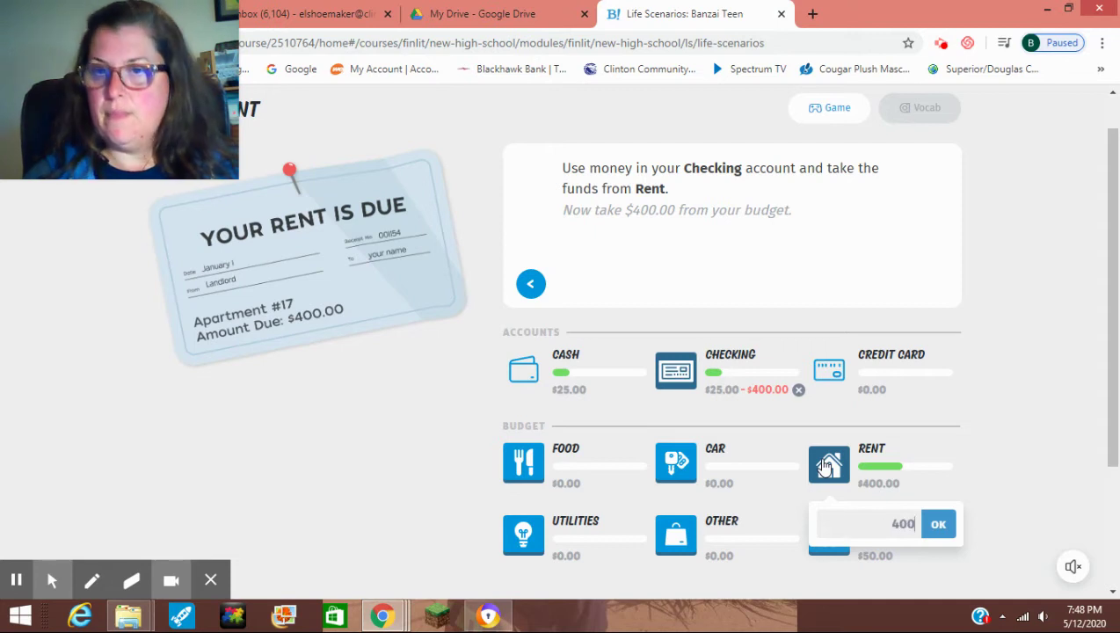
key("Return")
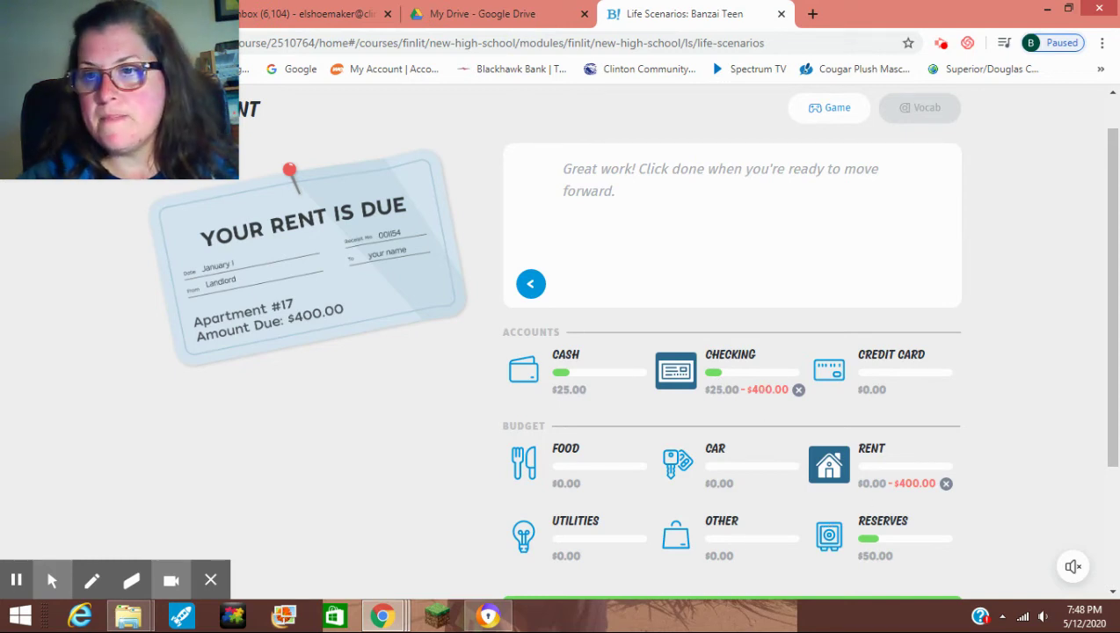
scroll(1006, 432, "down", 2)
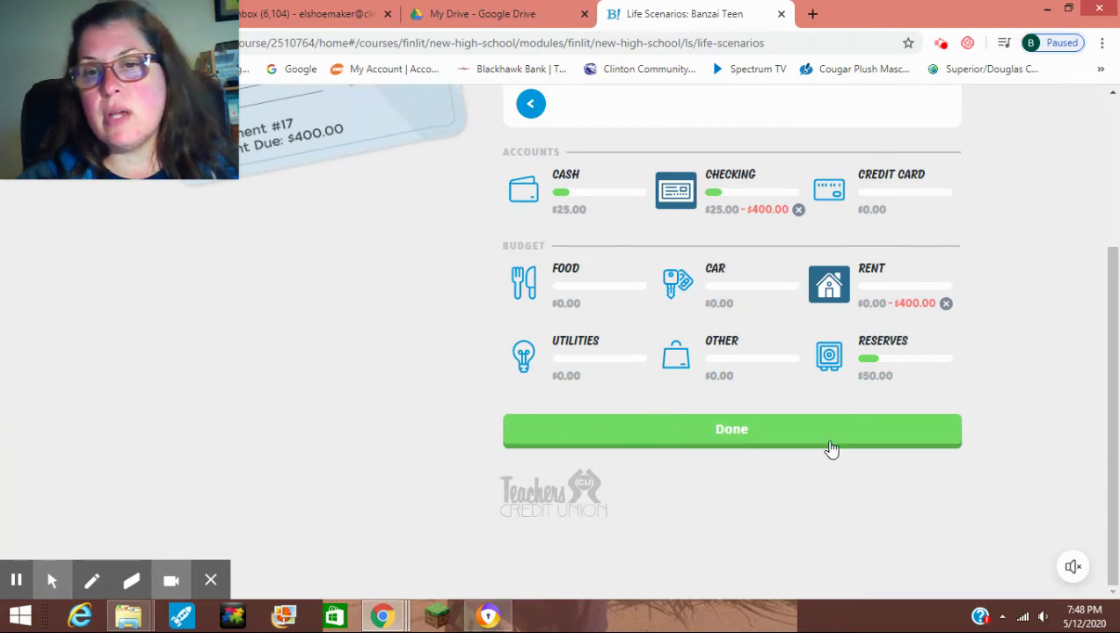
left_click(931, 443)
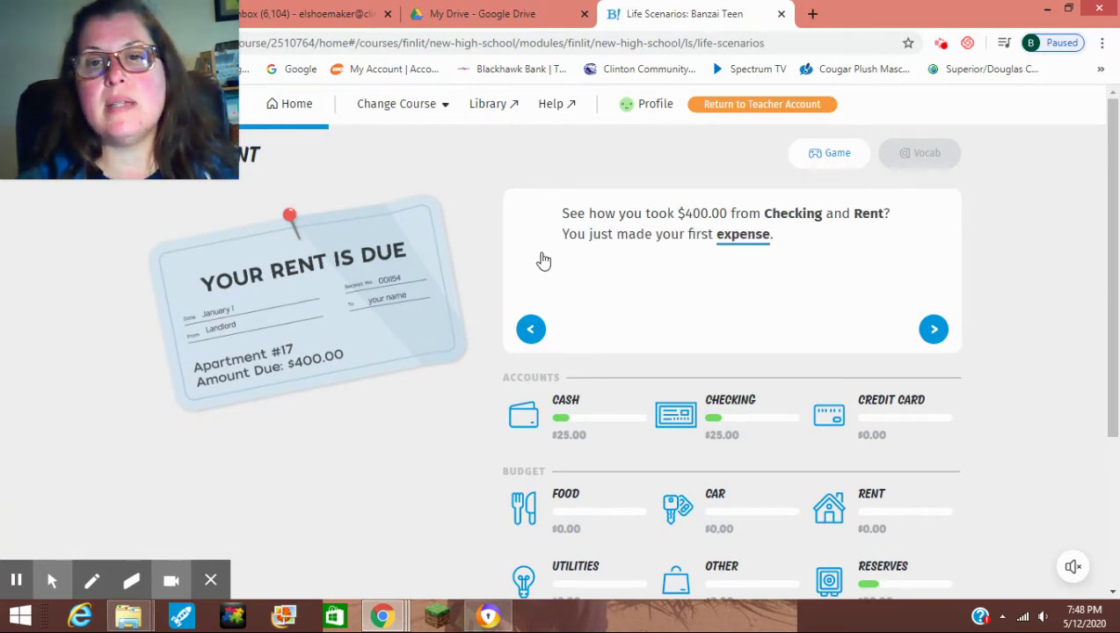
Read the $50.00 budget balance explanation and advance to the full-time-job paycheck slide.
left_click(935, 330)
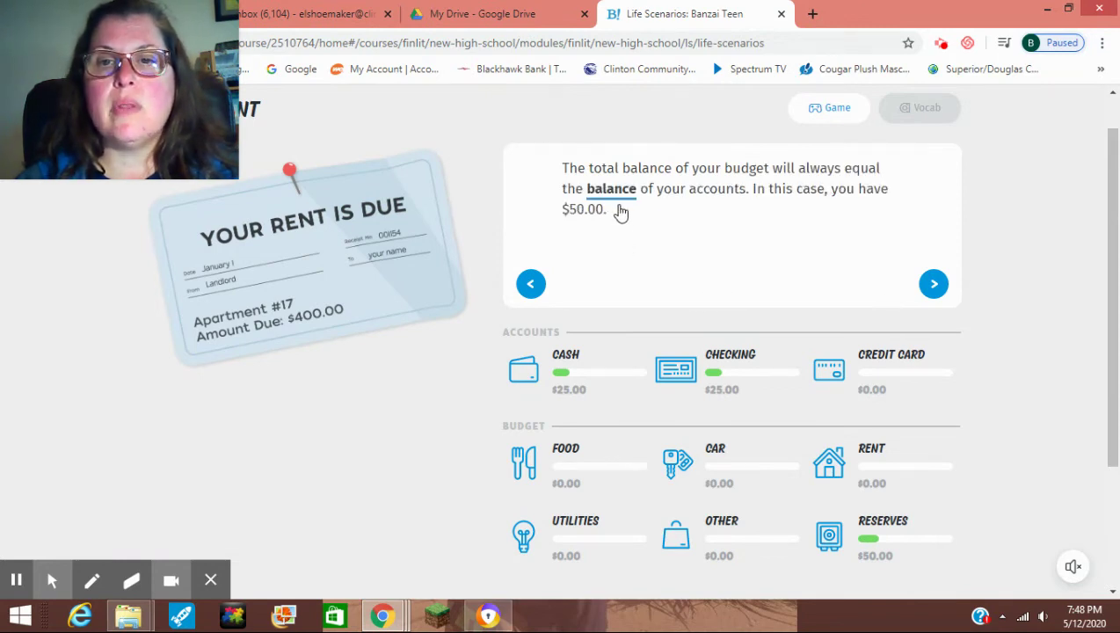
scroll(835, 223, "down", 1)
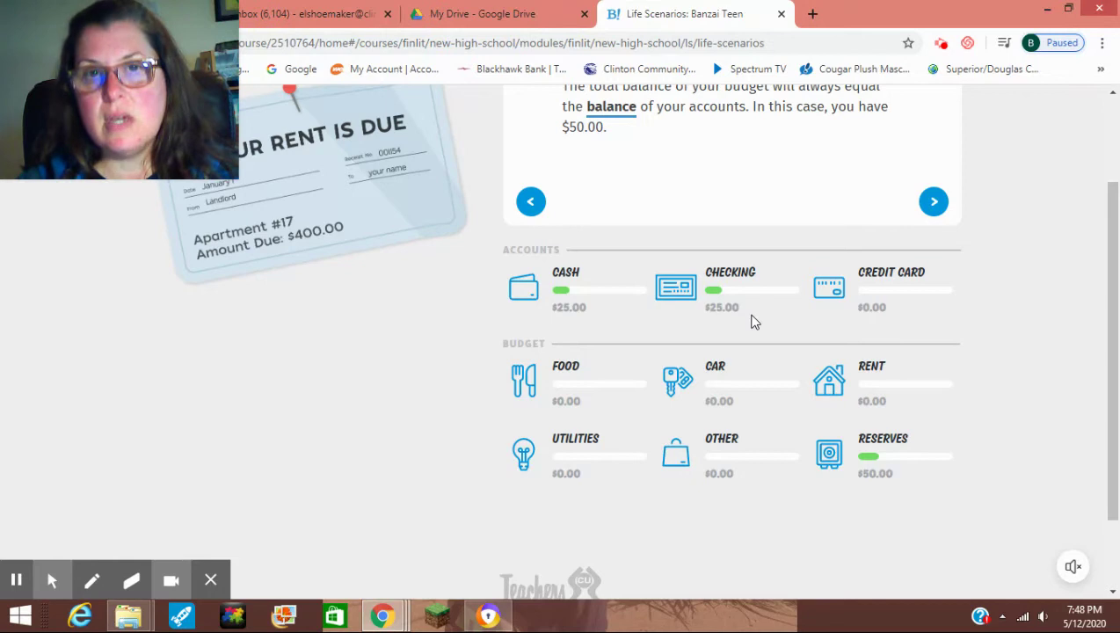
scroll(753, 322, "up", 1)
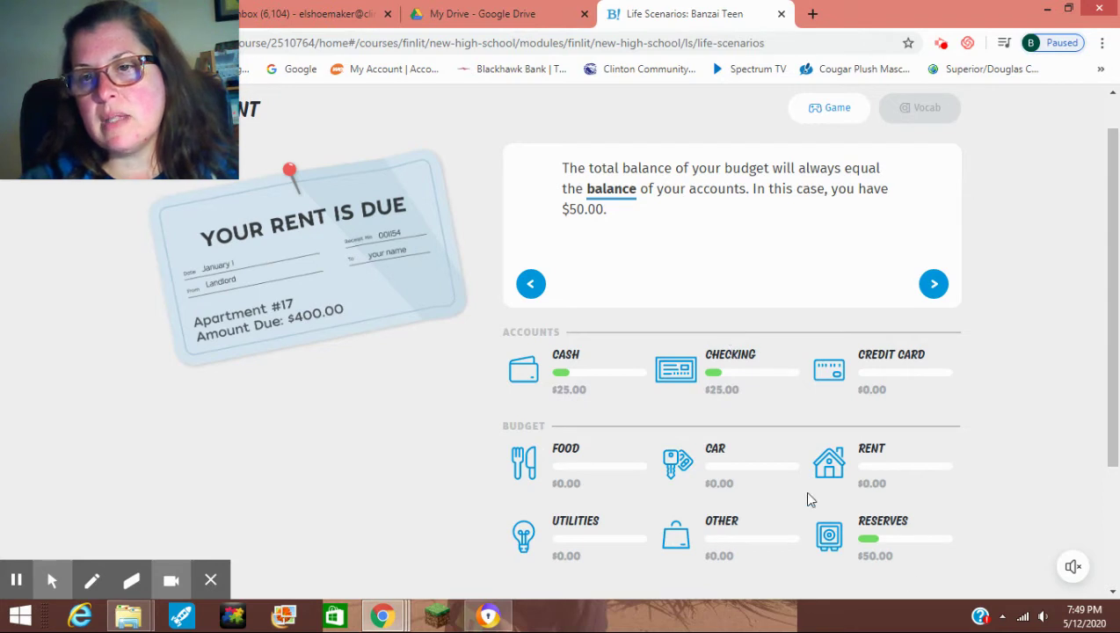
left_click(933, 297)
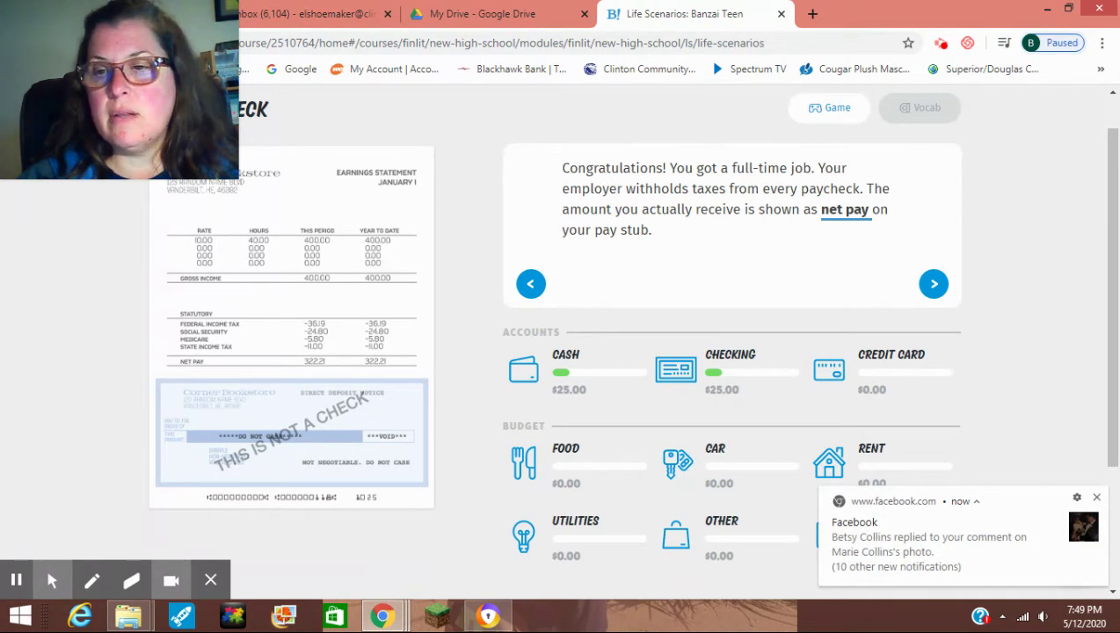
Dismiss the Facebook notification and enlarge the pay stub to read its deductions.
left_click(1096, 499)
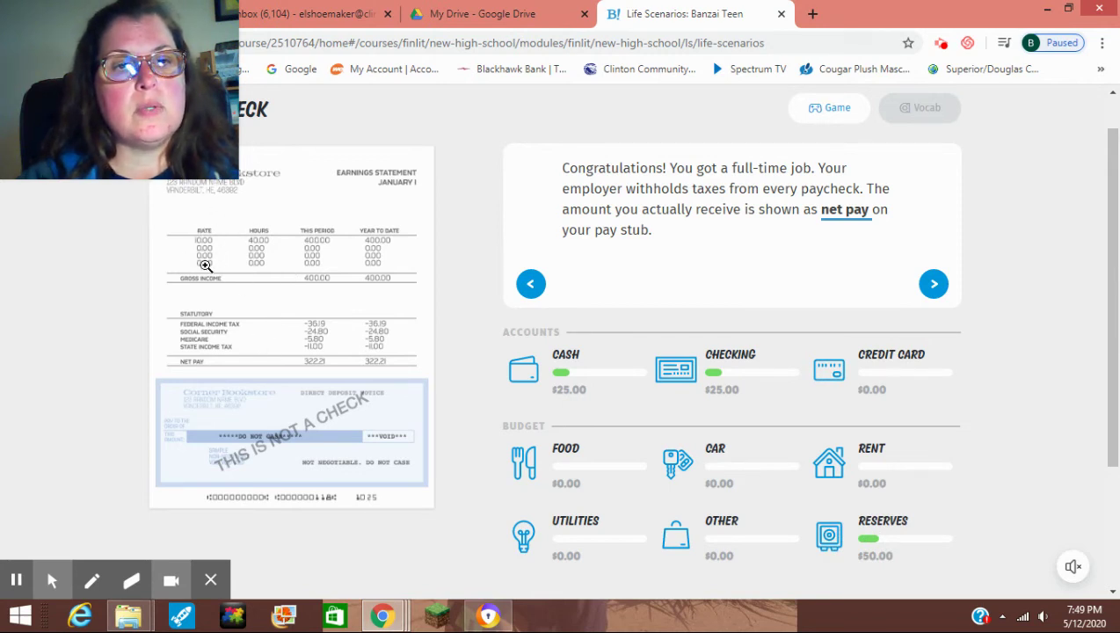
left_click(245, 295)
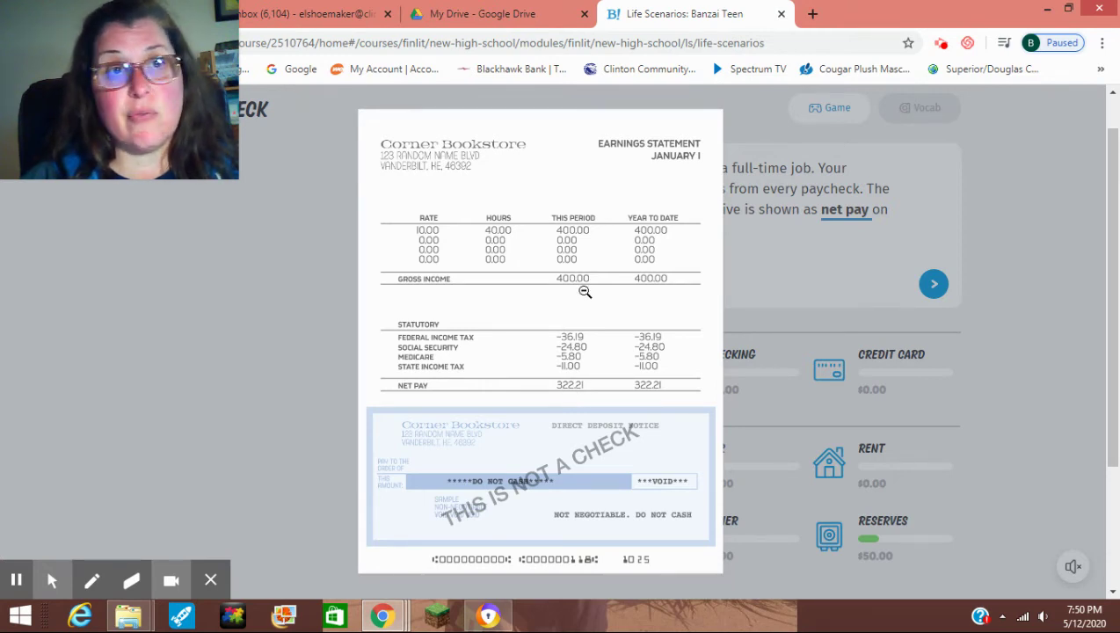
Close the enlarged pay stub showing $400.00 gross and $322.21 net pay.
left_click(194, 325)
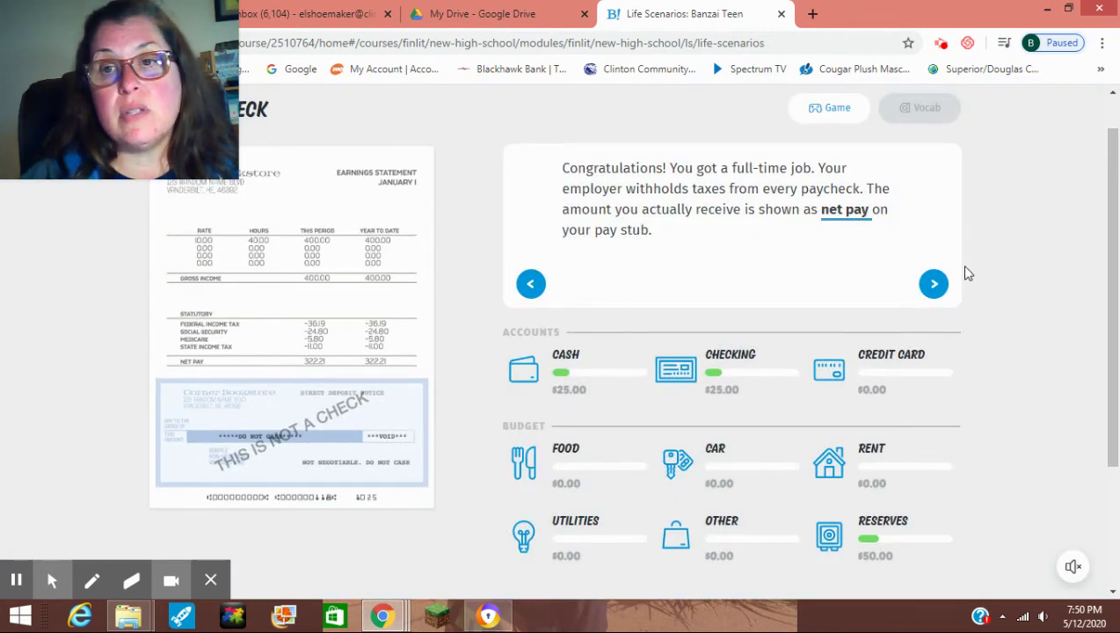
Advance to the paycheck task and enlarge the pay stub's budget sticky note ($25 car, $75 food, $80 other, $142.21 reserves).
left_click(935, 282)
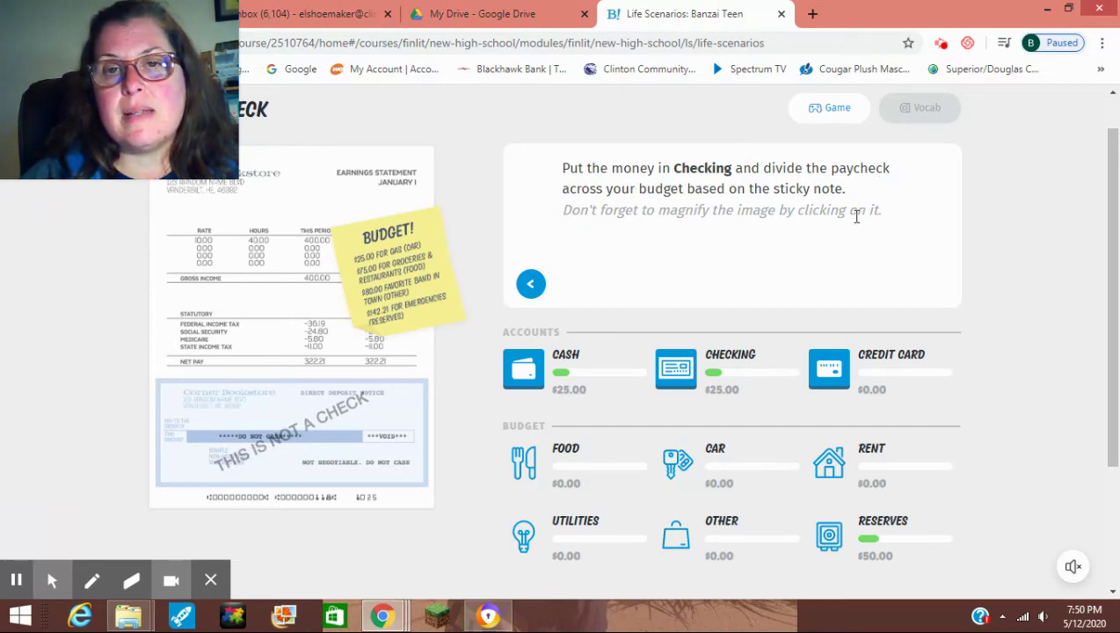
left_click(398, 283)
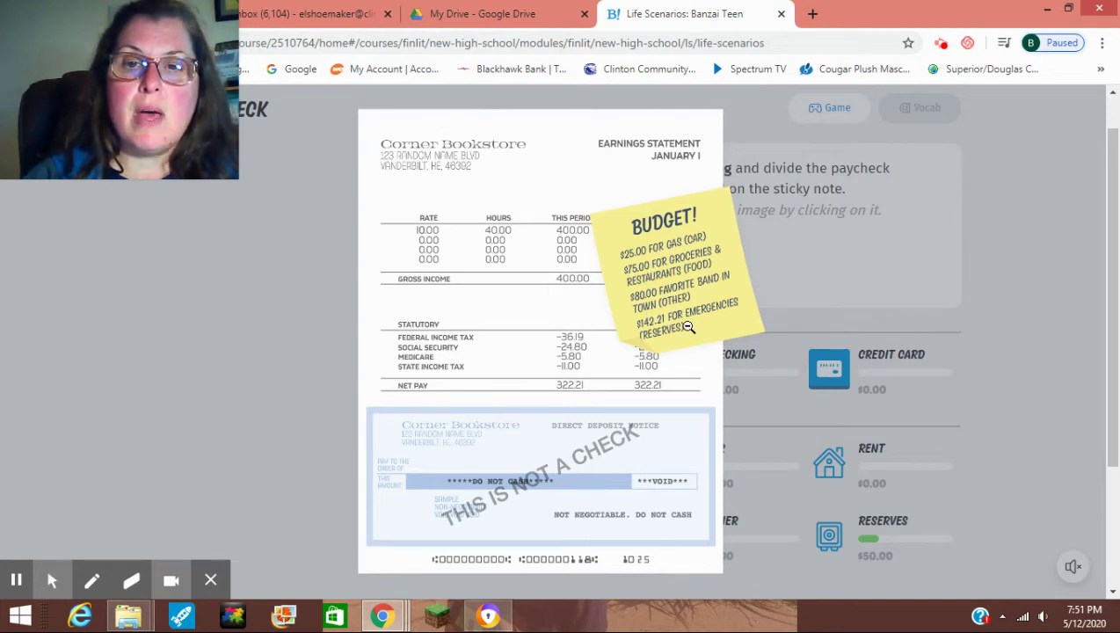
Close the pay stub and enter the 322.21 paycheck amount for Checking.
left_click(271, 388)
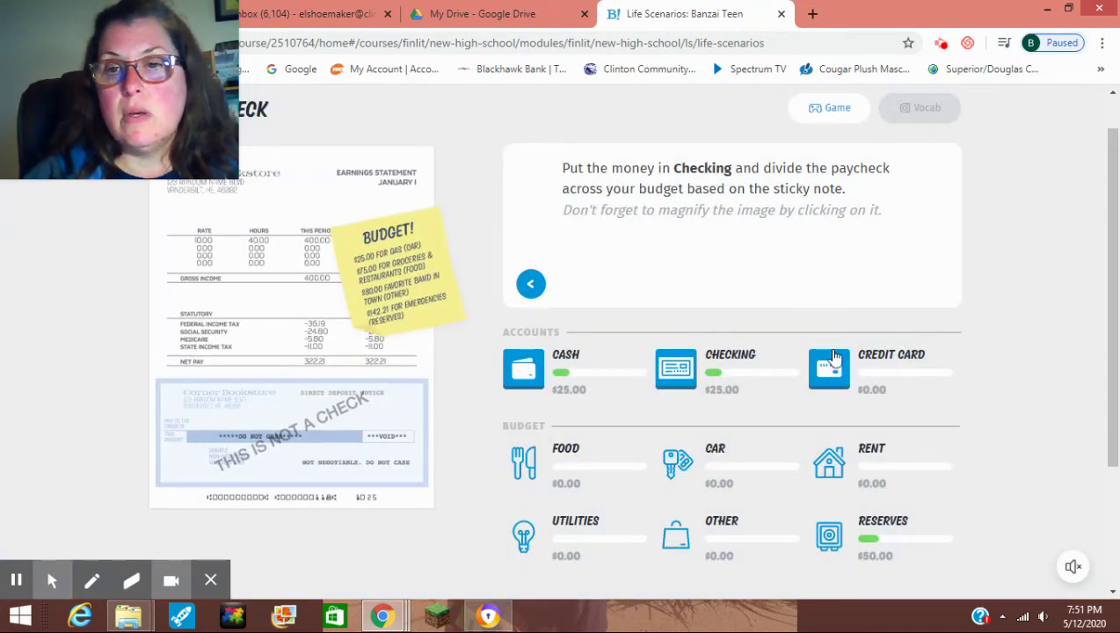
left_click(667, 369)
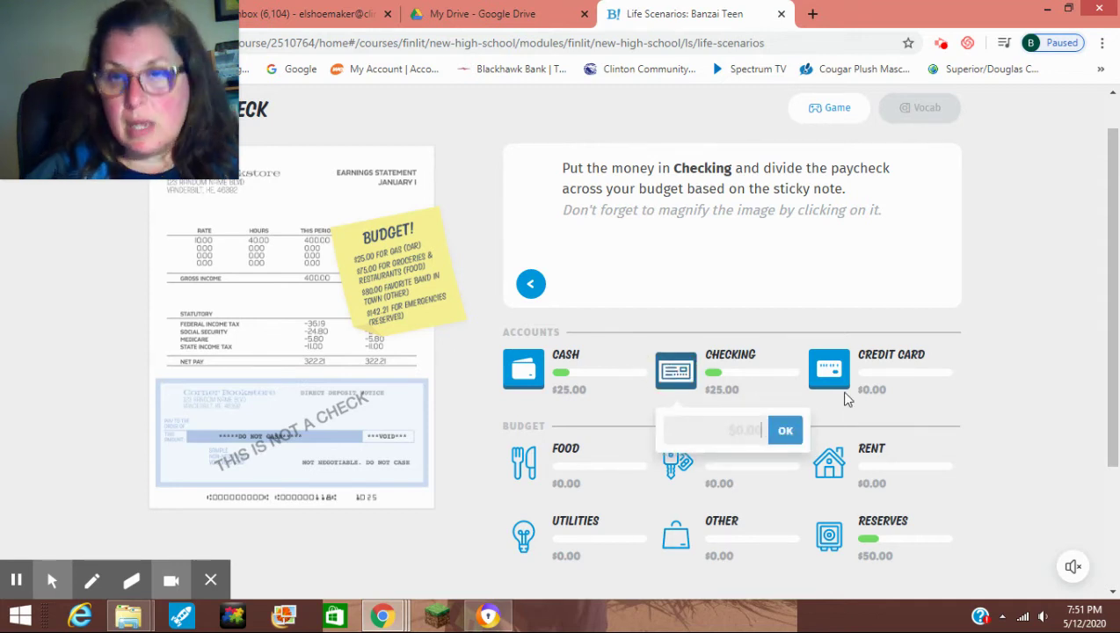
type("322.21")
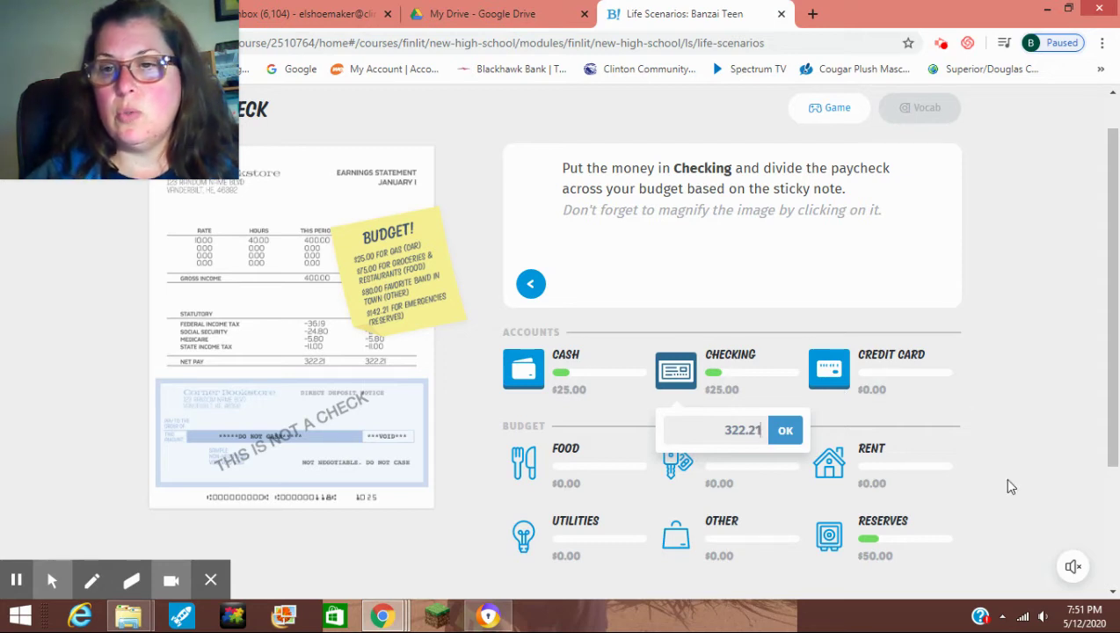
left_click(1007, 488)
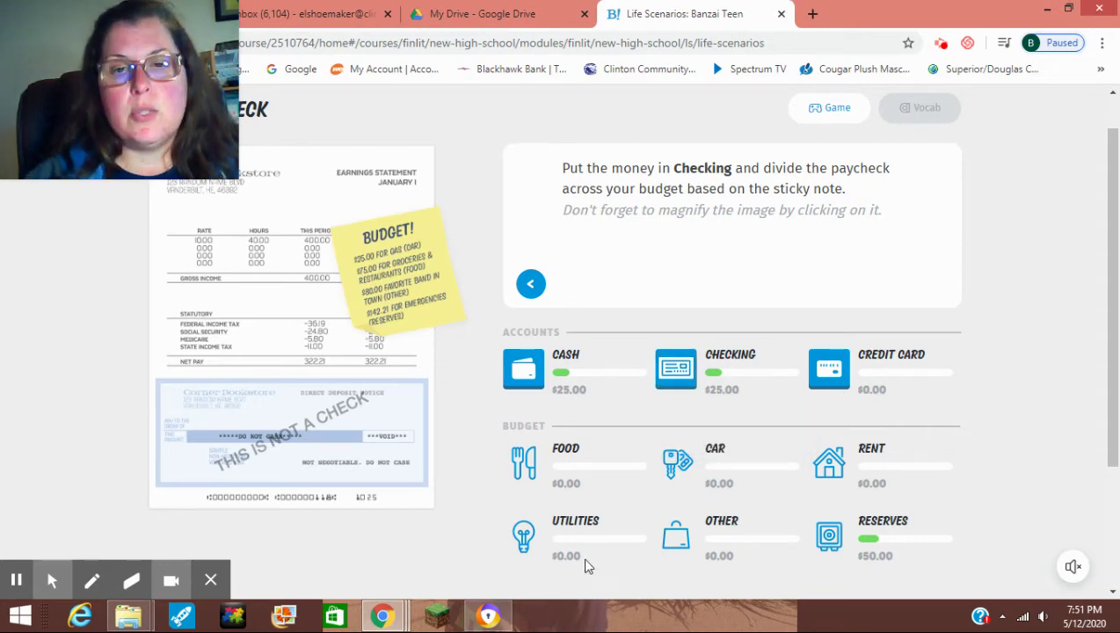
left_click(732, 473)
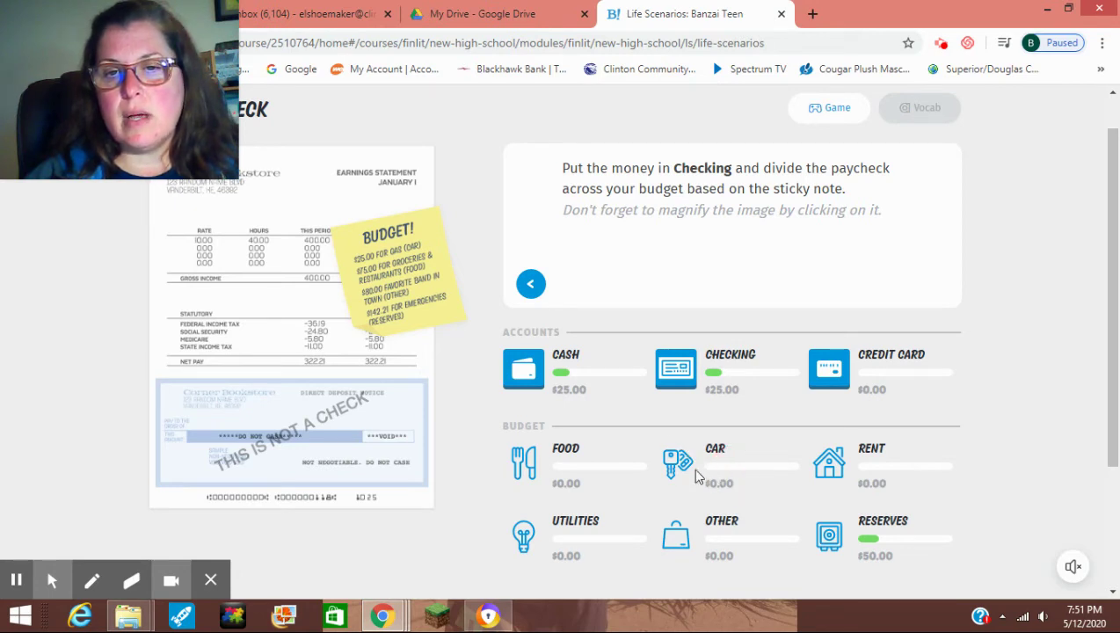
left_click(707, 475)
left_click(717, 480)
left_click(717, 497)
left_click(700, 450)
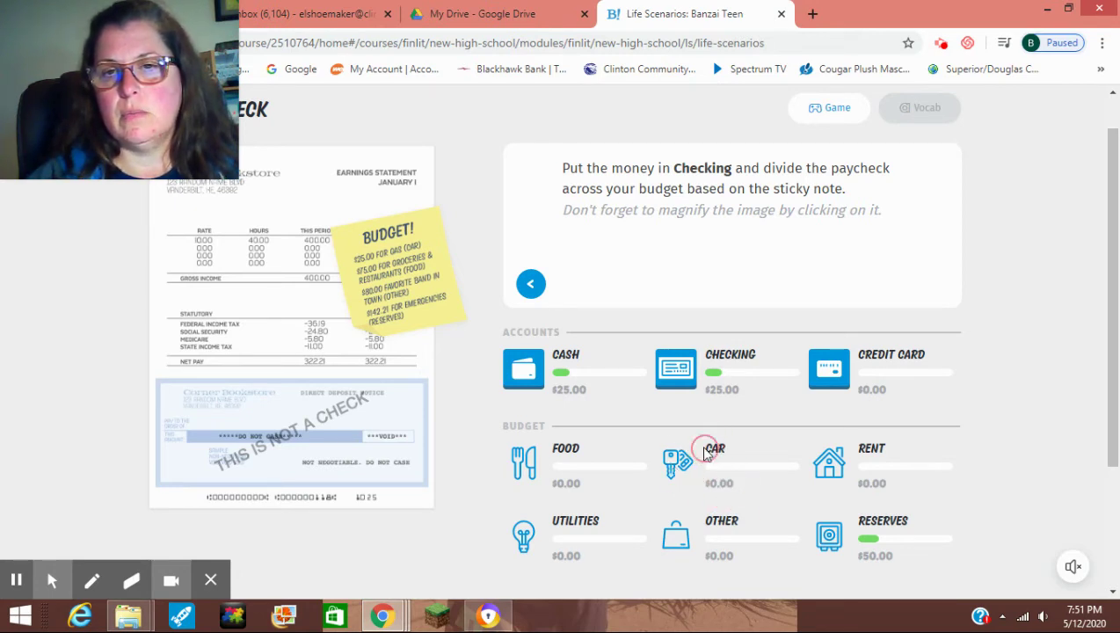
Re-enter 322.21 for Checking and confirm the deposit, bringing Checking to $347.21.
left_click(680, 373)
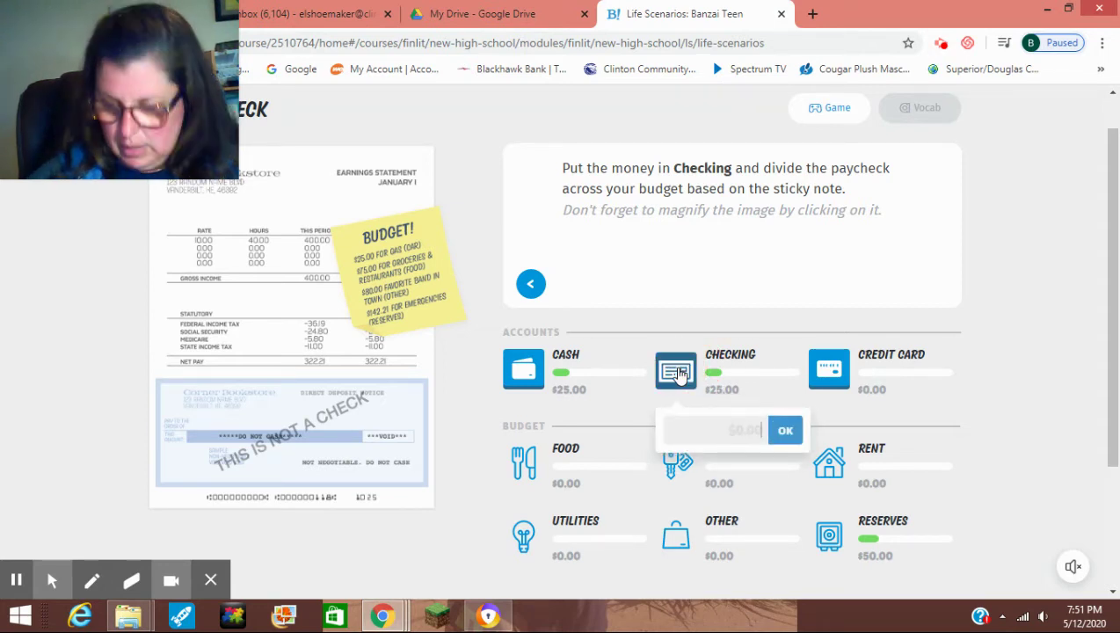
type("40")
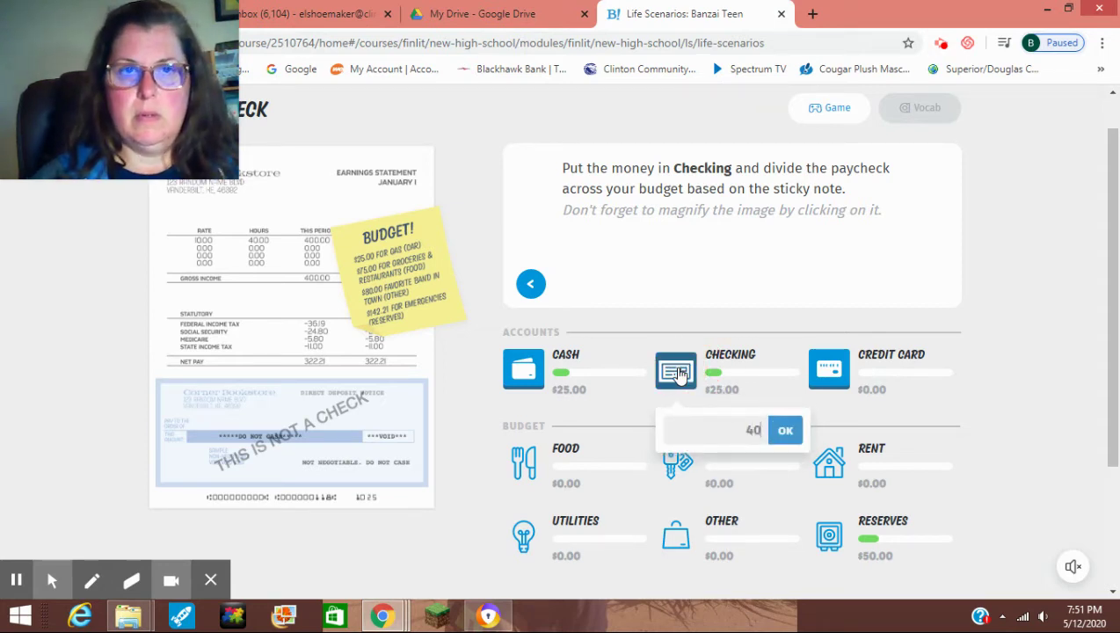
key("BackSpace")
key("BackSpace")
type("32")
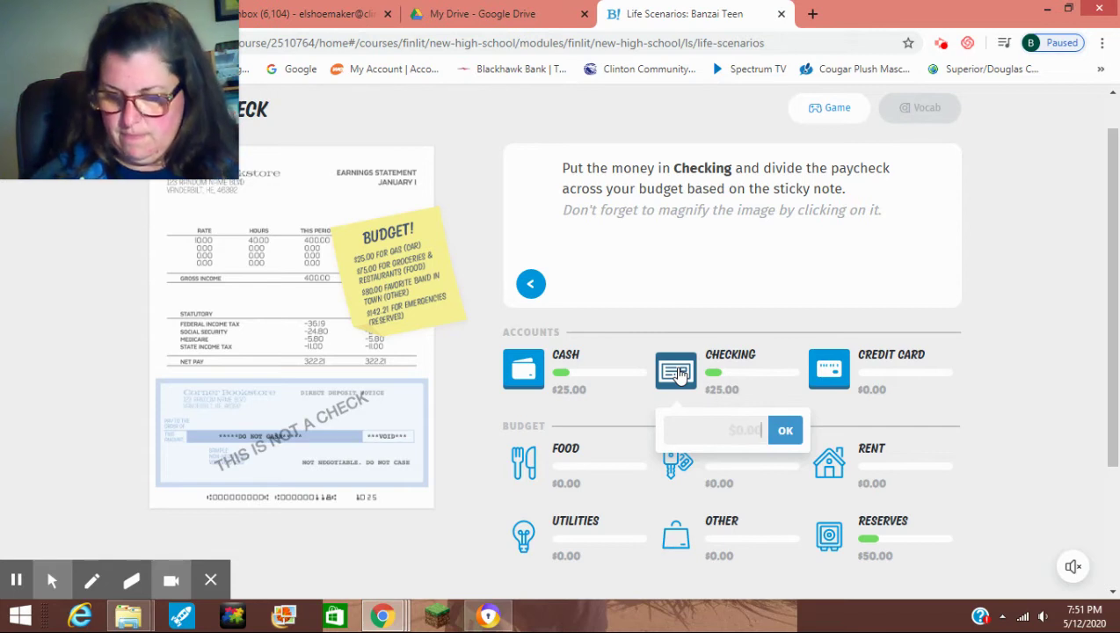
type("2.21")
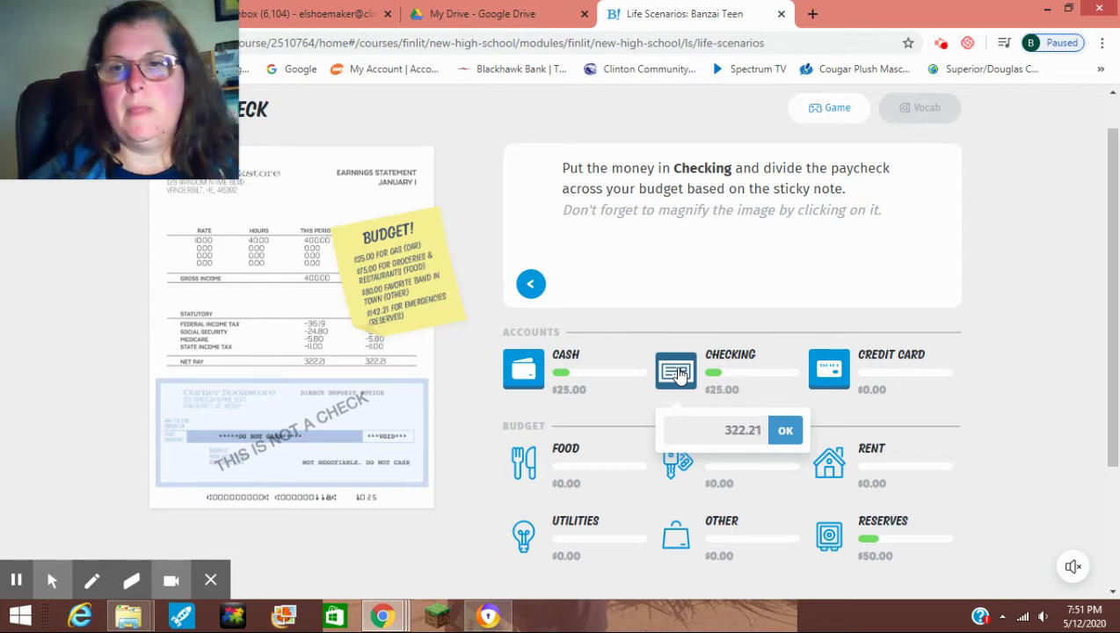
left_click(786, 429)
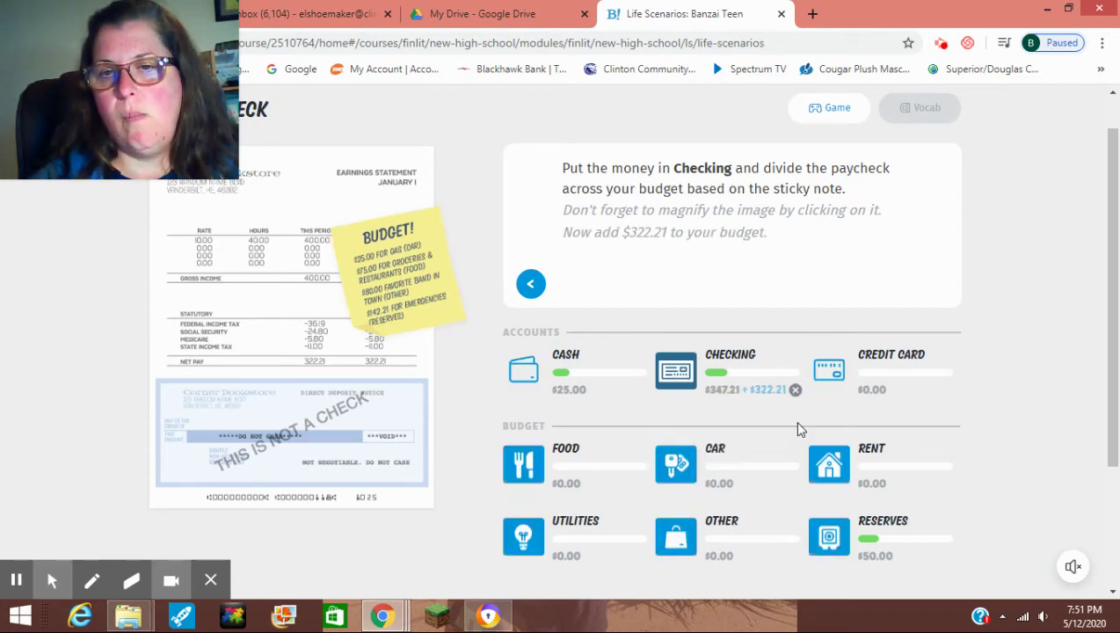
Allocate the paycheck to the budget: Car $25, Food $75, Other $80, Reserves $142.21.
left_click(674, 464)
type("25")
left_click(795, 530)
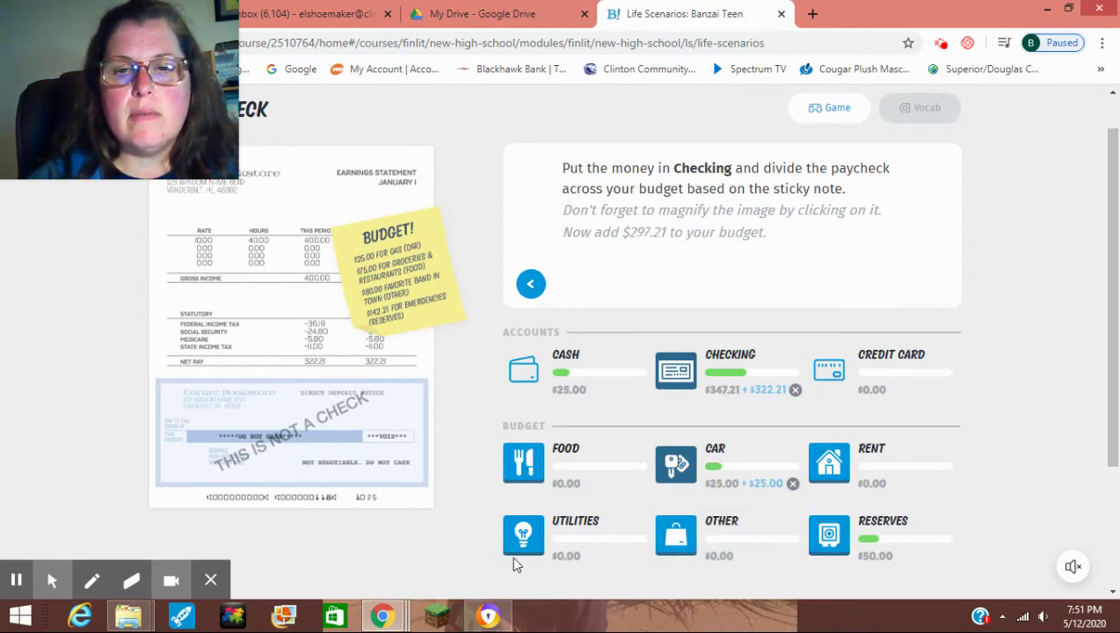
left_click(525, 463)
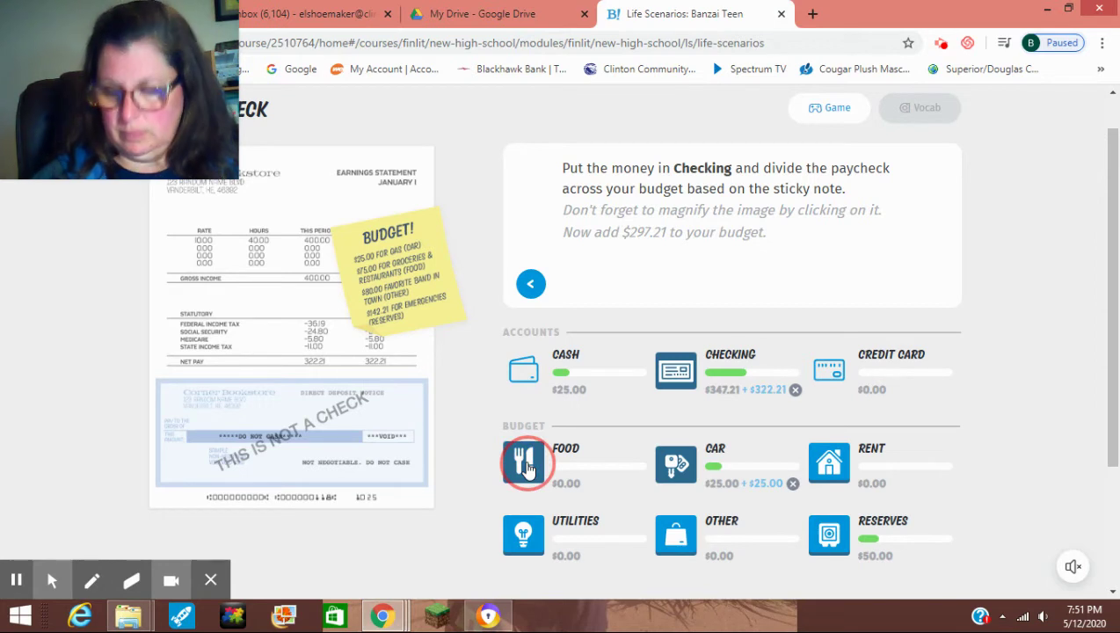
type("75")
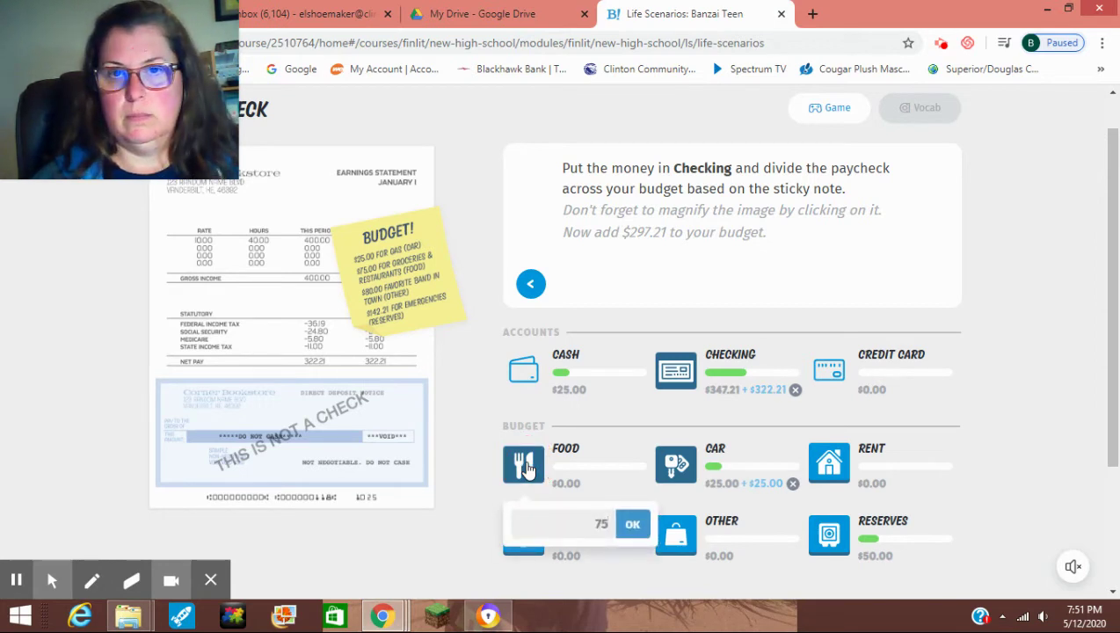
left_click(632, 524)
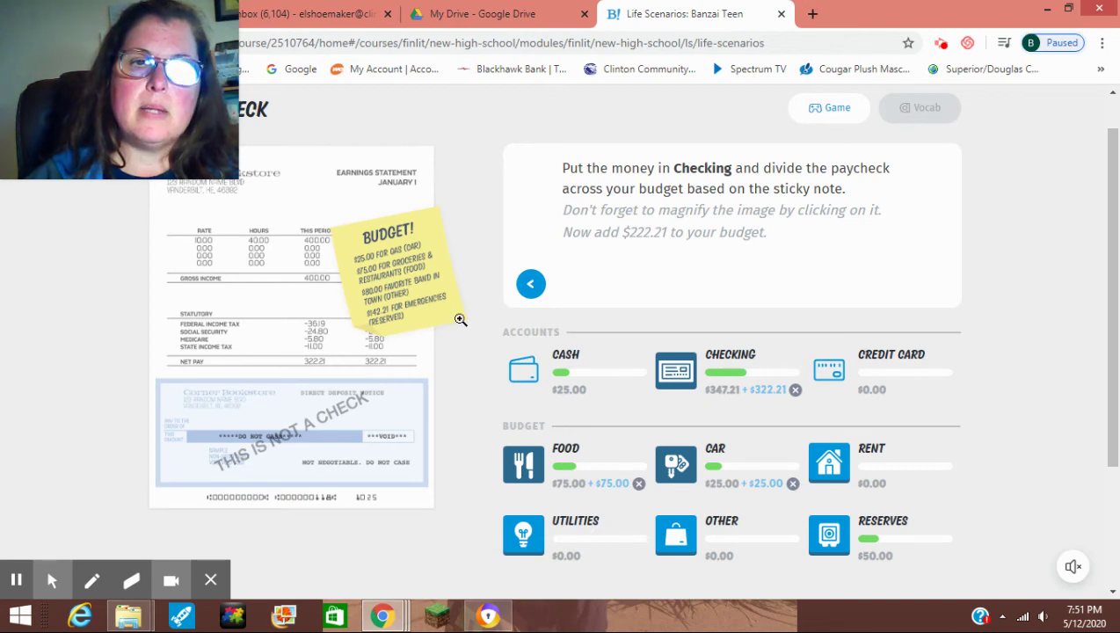
left_click(689, 543)
type("80")
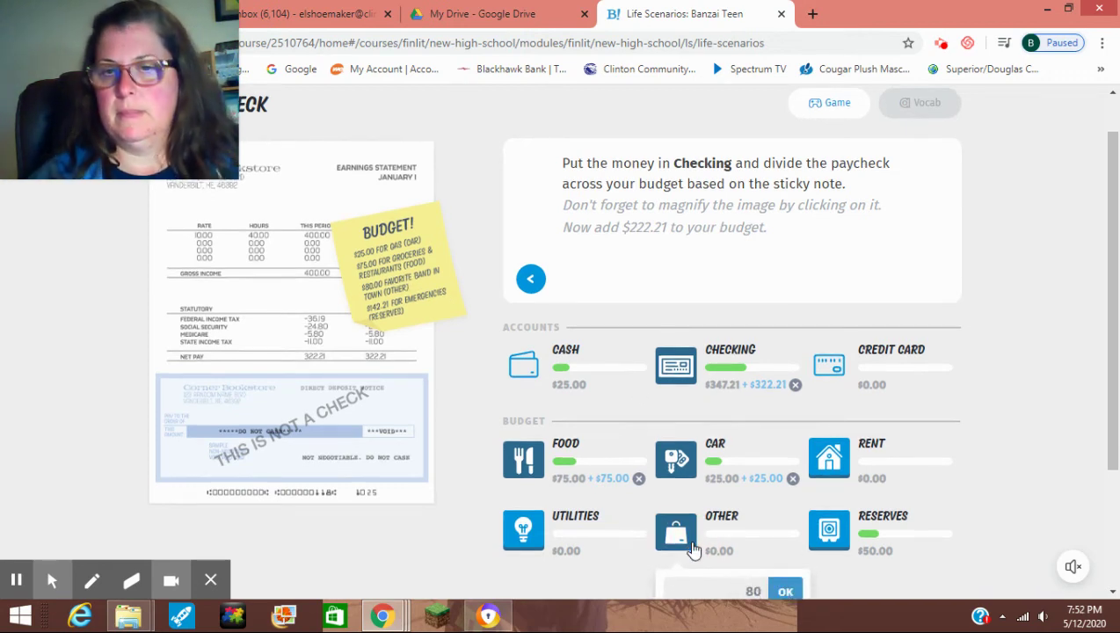
left_click(795, 593)
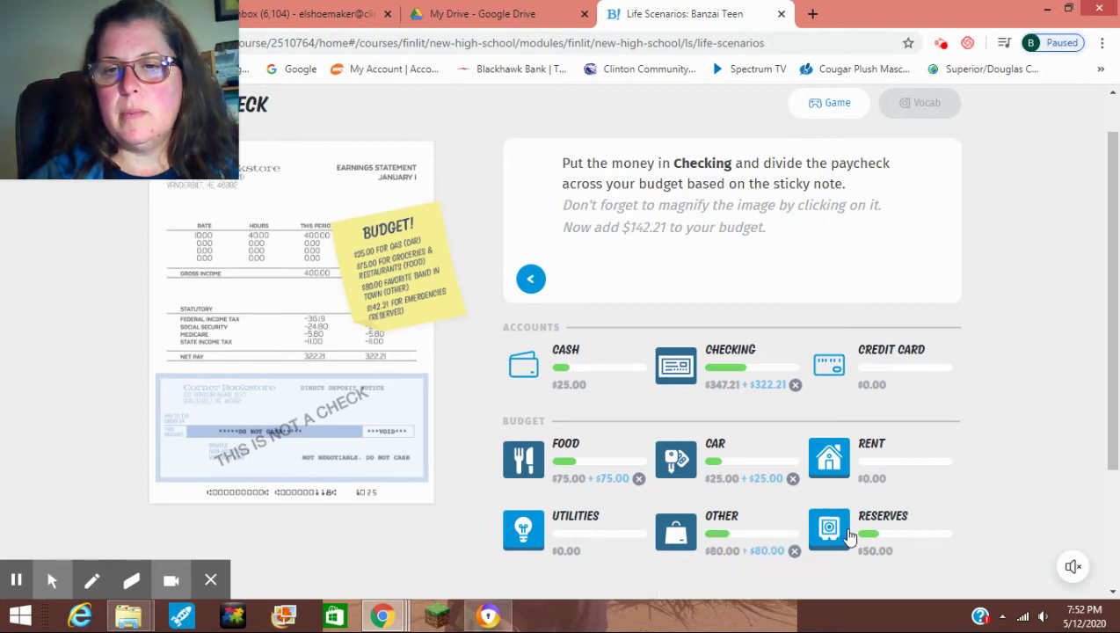
left_click(833, 532)
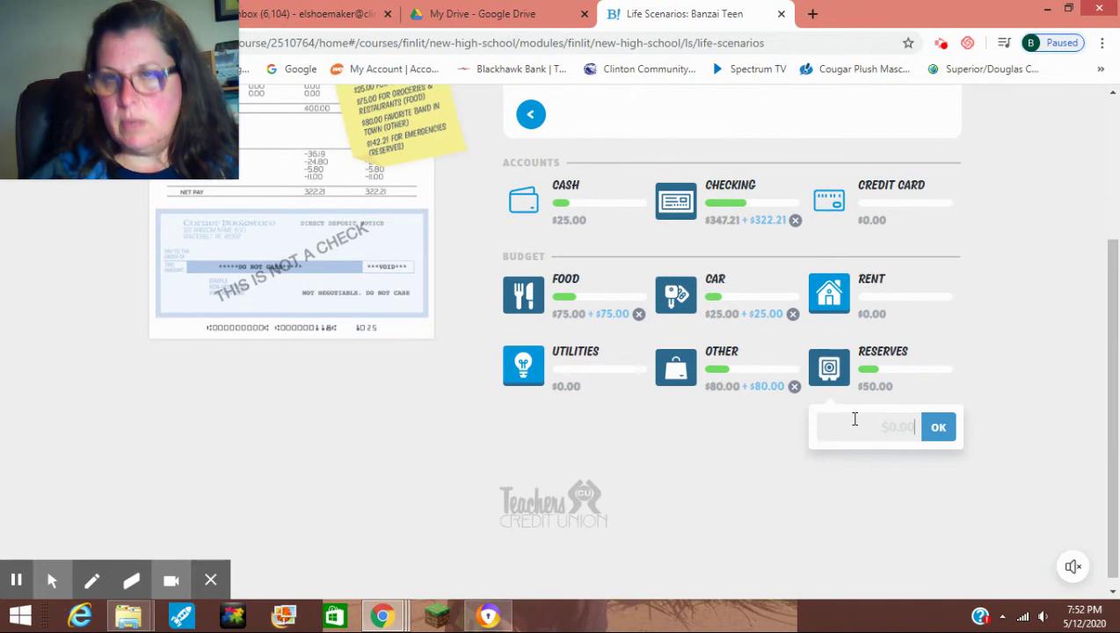
type("14")
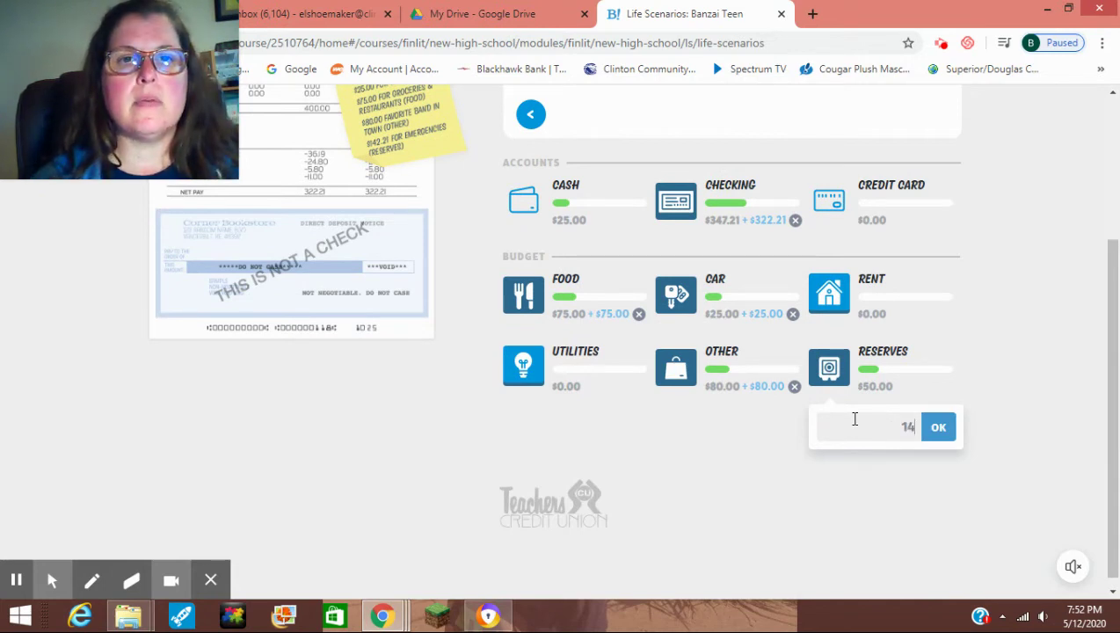
type("2.21")
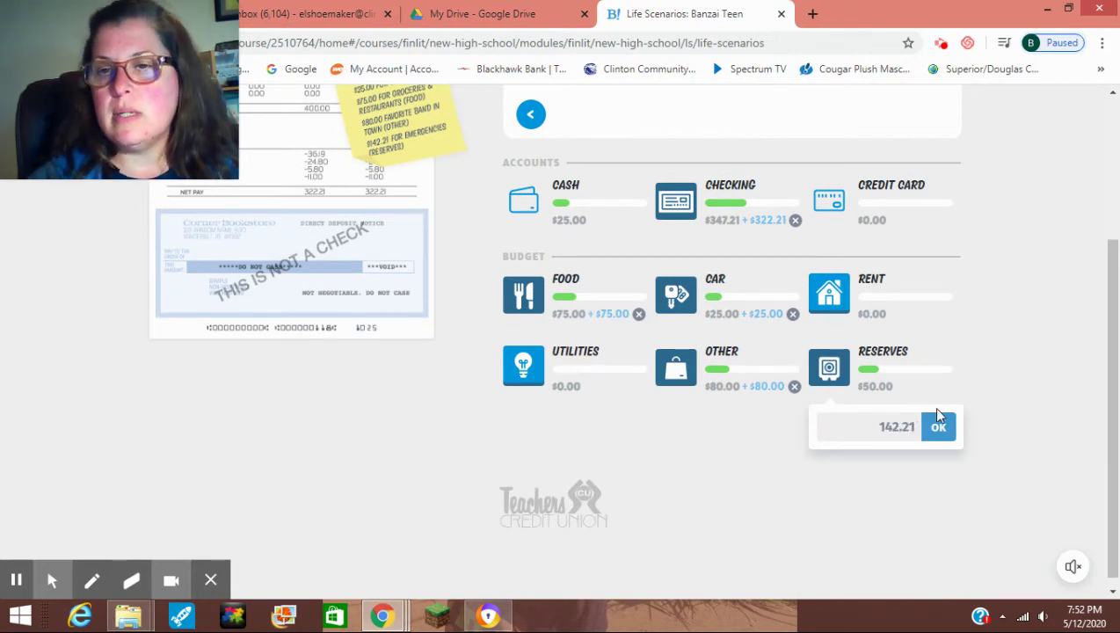
left_click(937, 424)
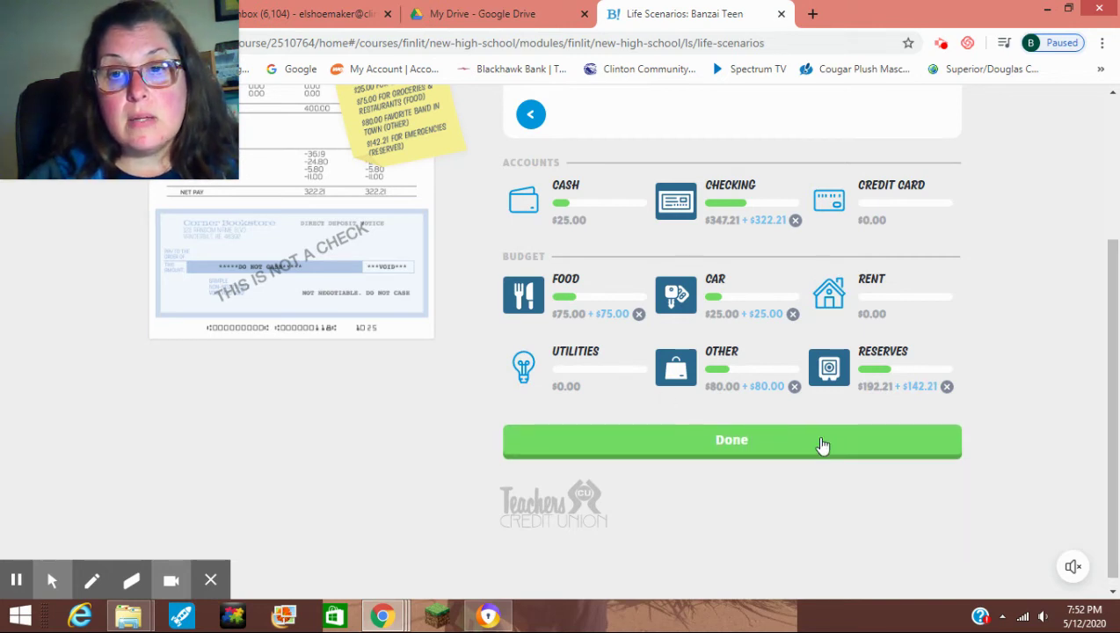
left_click(946, 387)
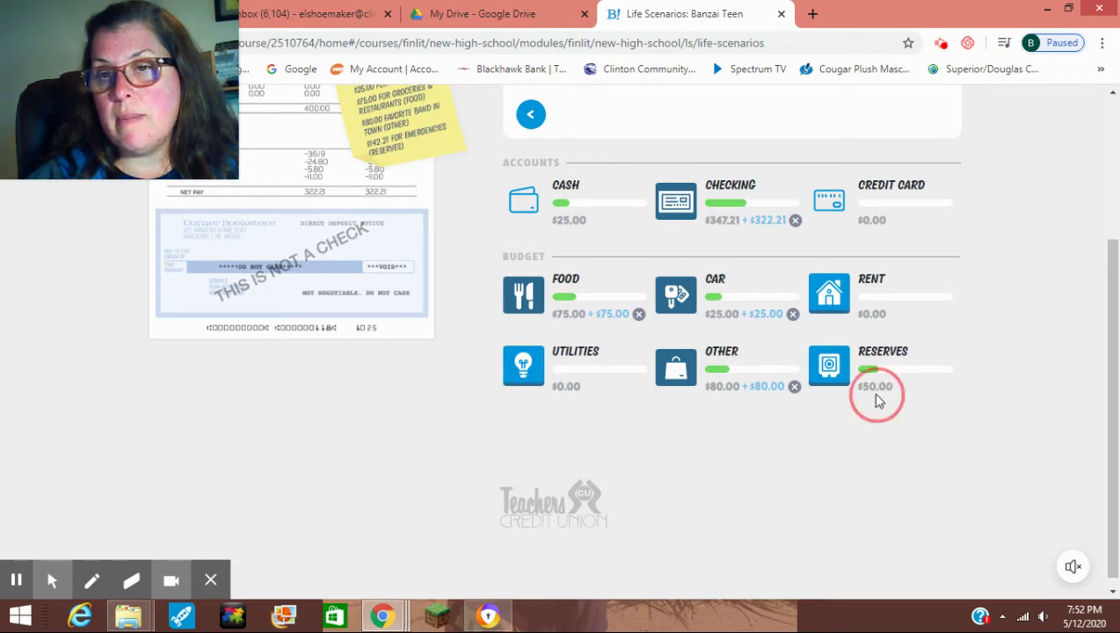
left_click(826, 369)
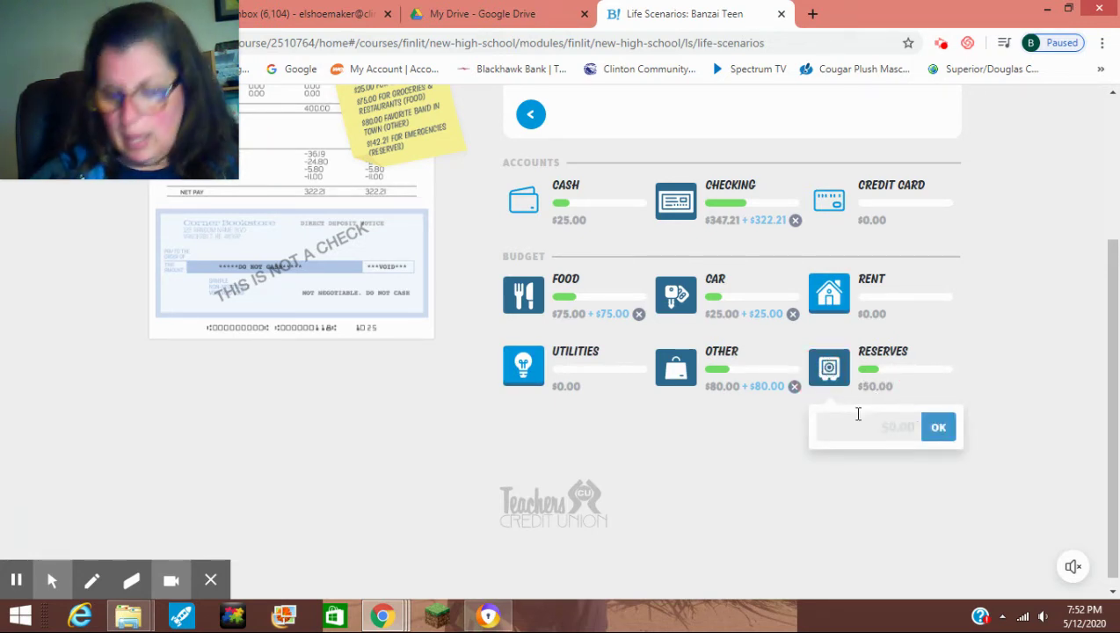
type("42.")
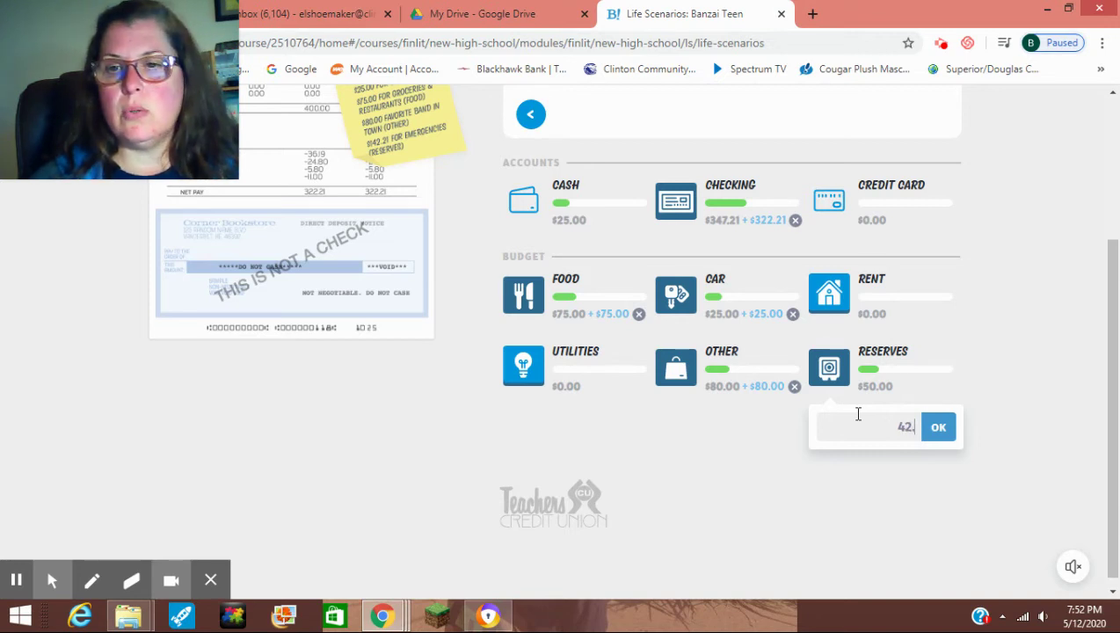
type("21")
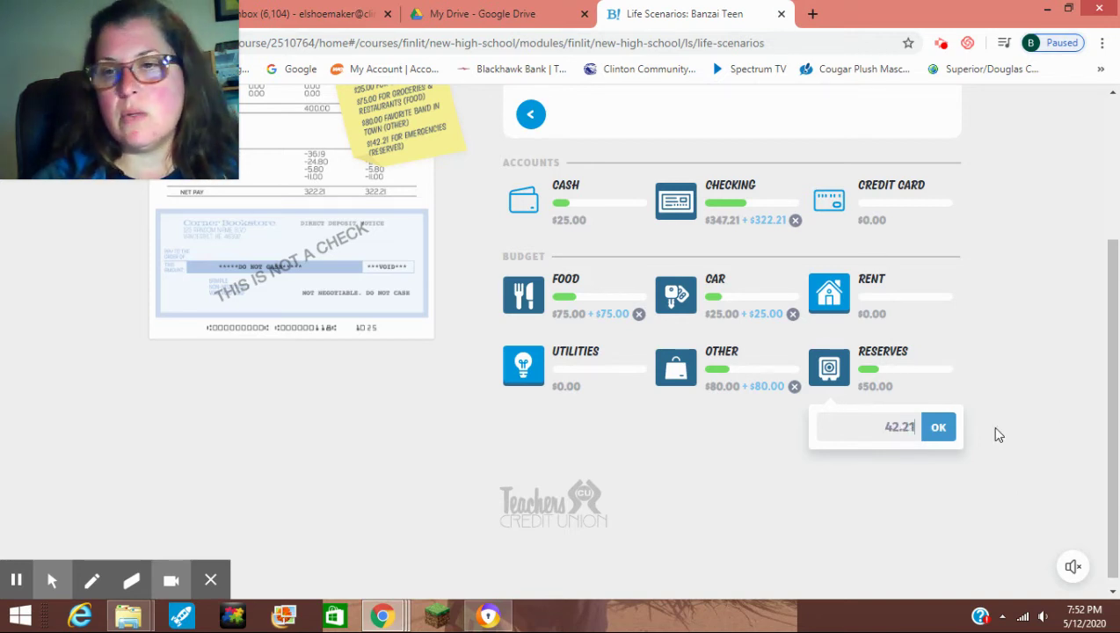
left_click(941, 426)
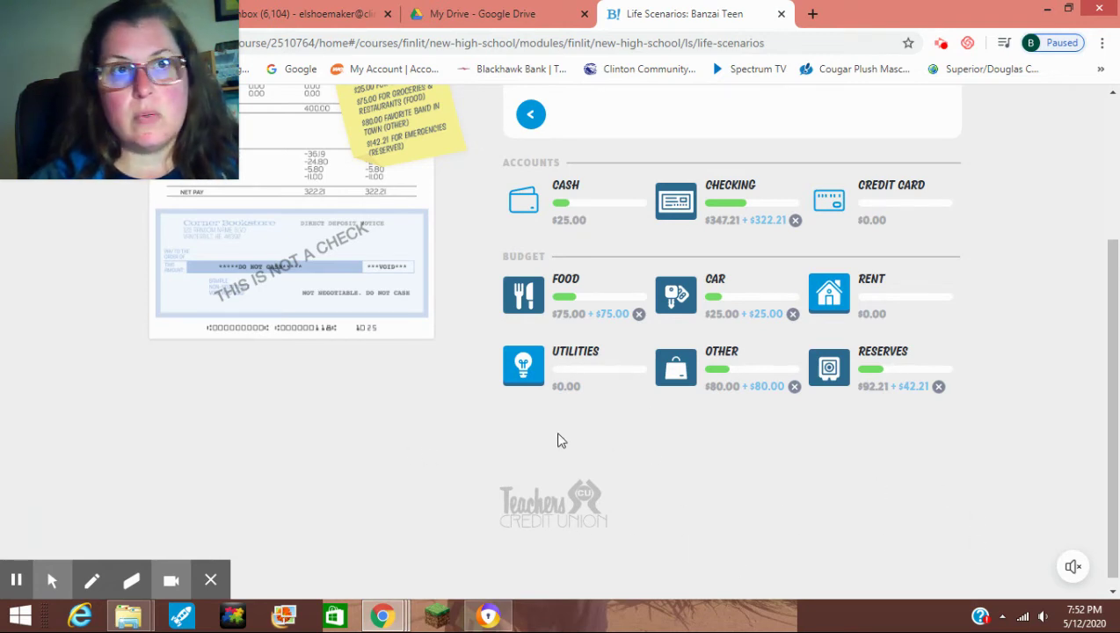
left_click(937, 386)
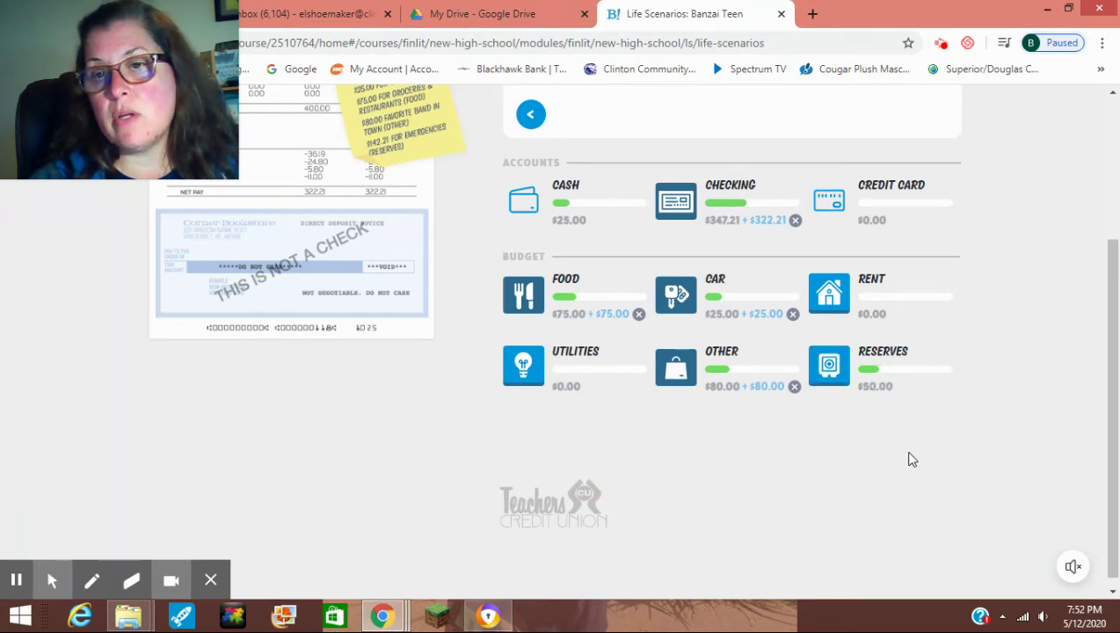
left_click(829, 368)
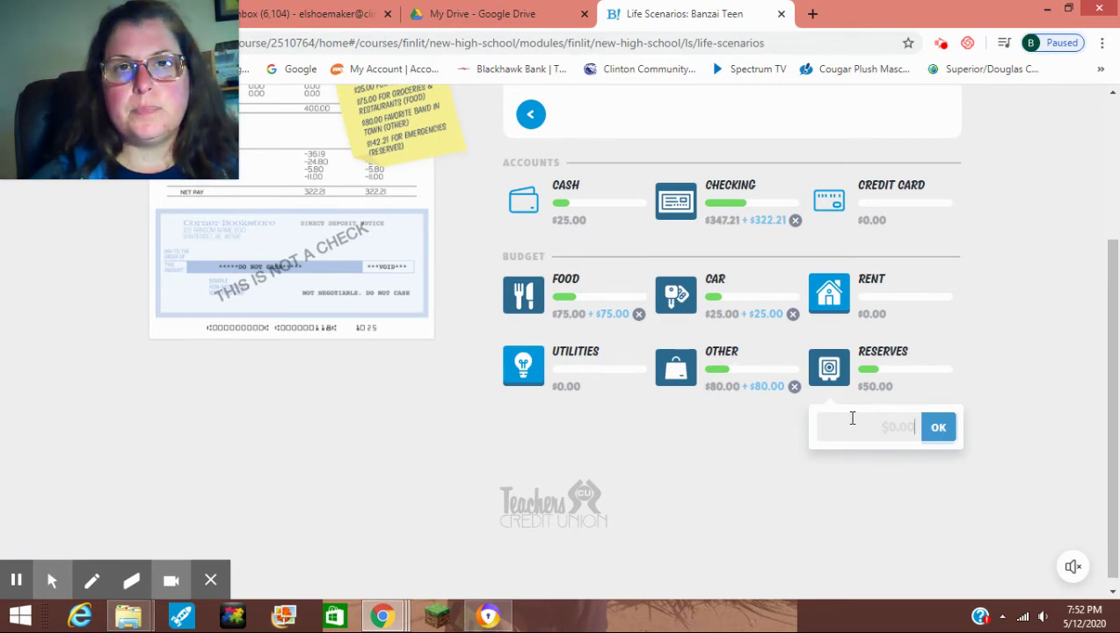
type("142.21")
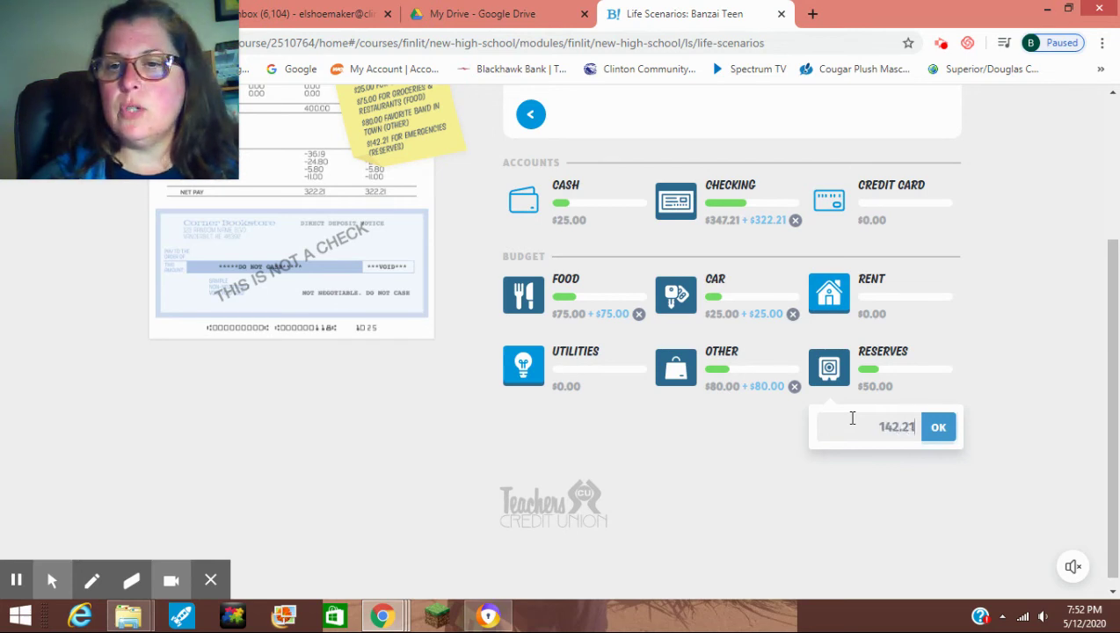
left_click(939, 428)
left_click(893, 444)
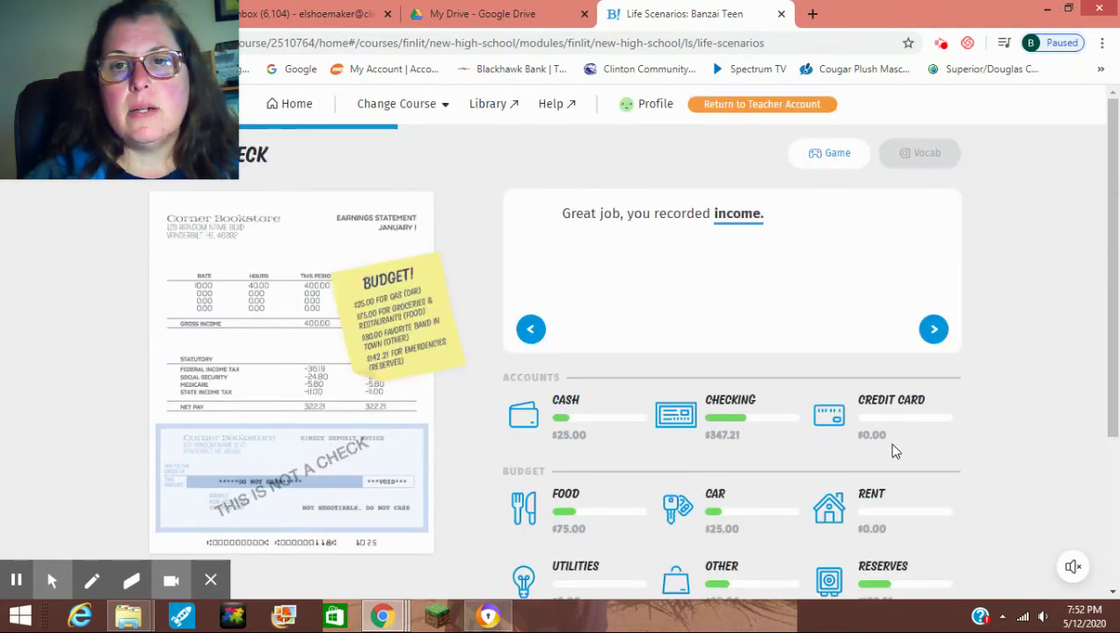
Move past the 'Look at you, fancy pants' slide to the Gas N' Go $20.15 receipt scenario.
left_click(935, 328)
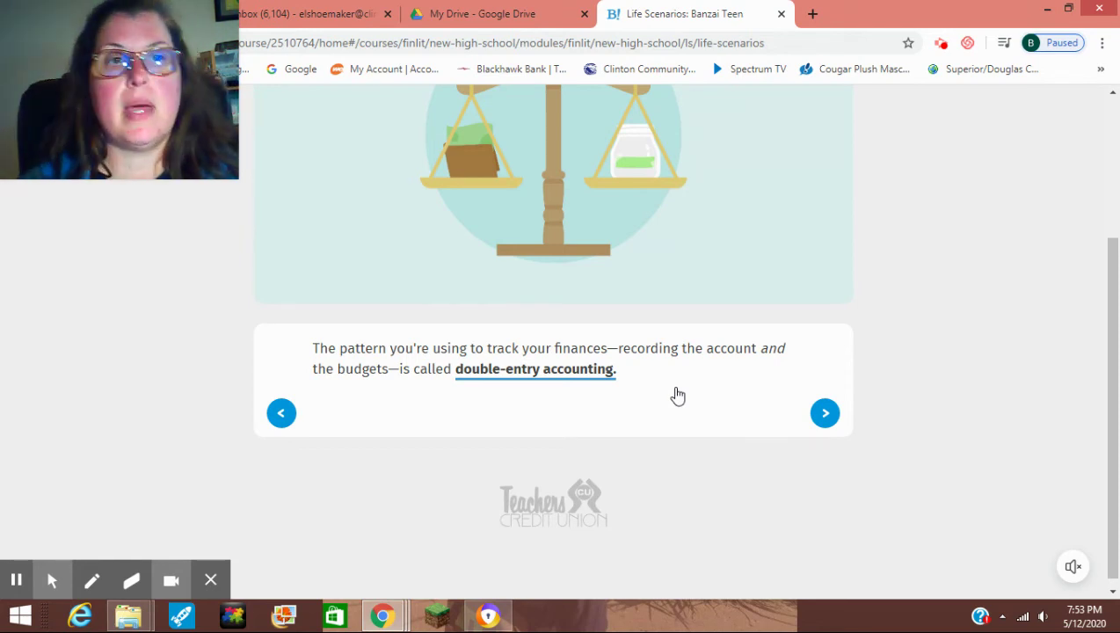
left_click(825, 412)
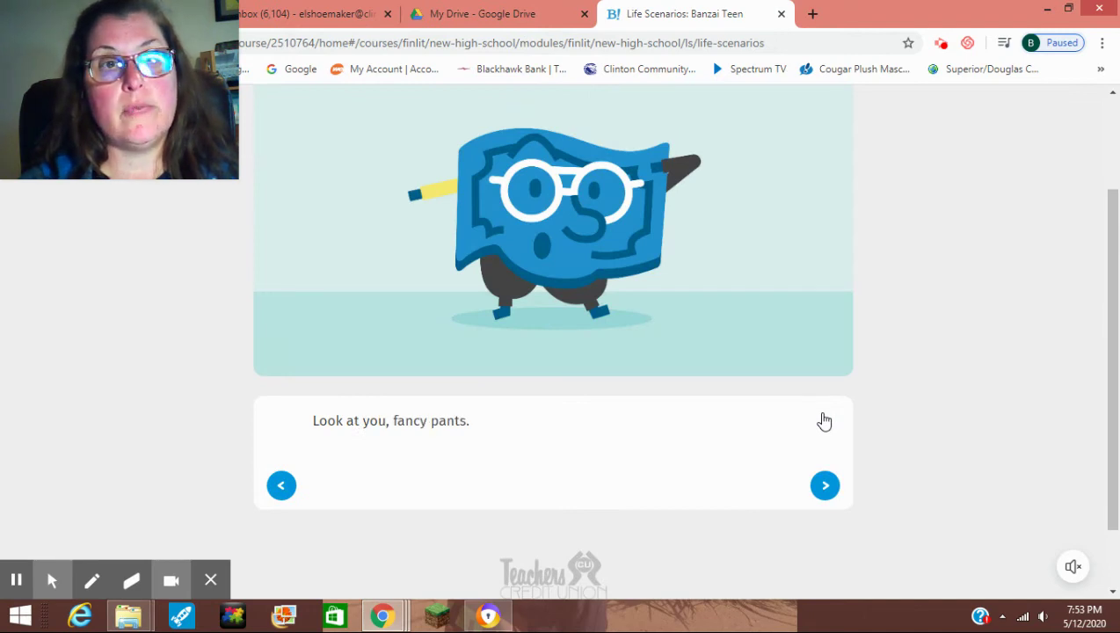
left_click(824, 485)
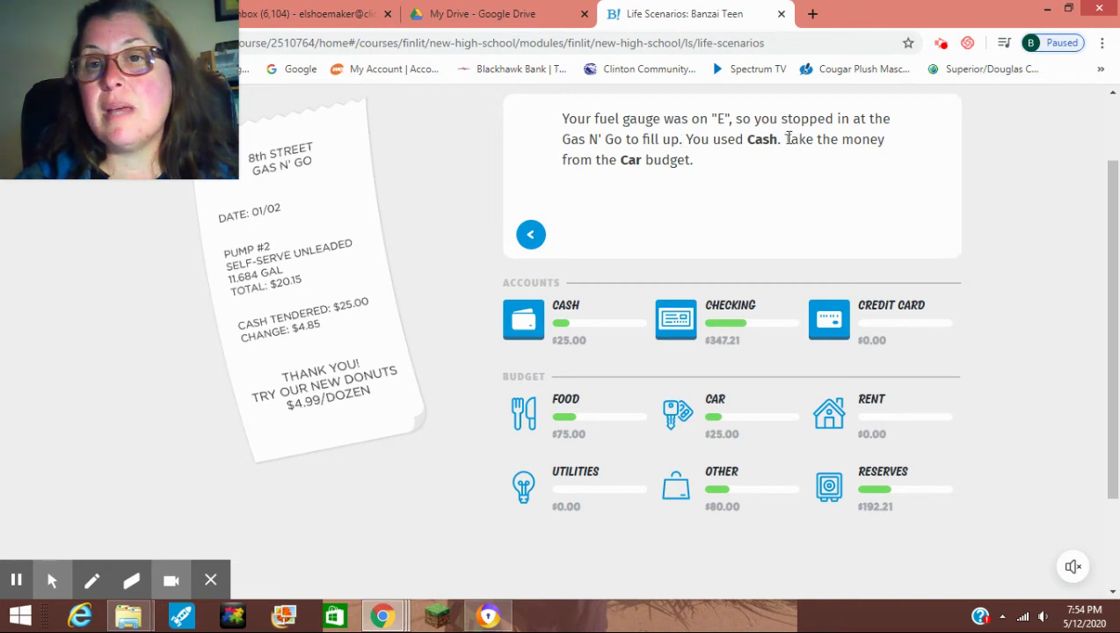
Record the $20.15 gas purchase from Cash and the Car budget, leaving both at $4.85.
left_click(526, 327)
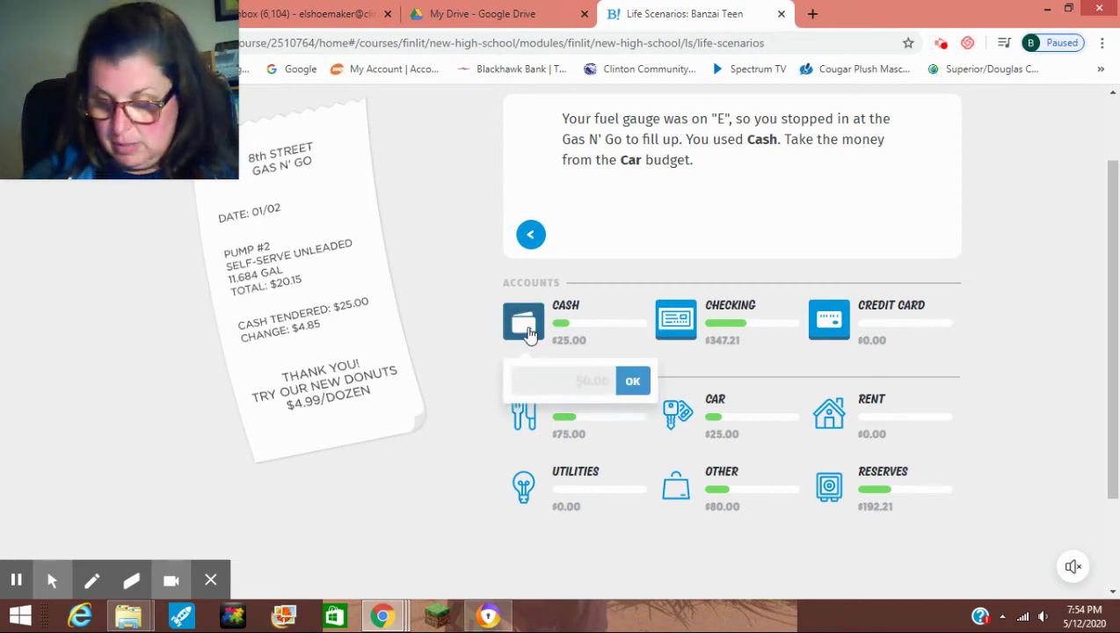
type("20.15")
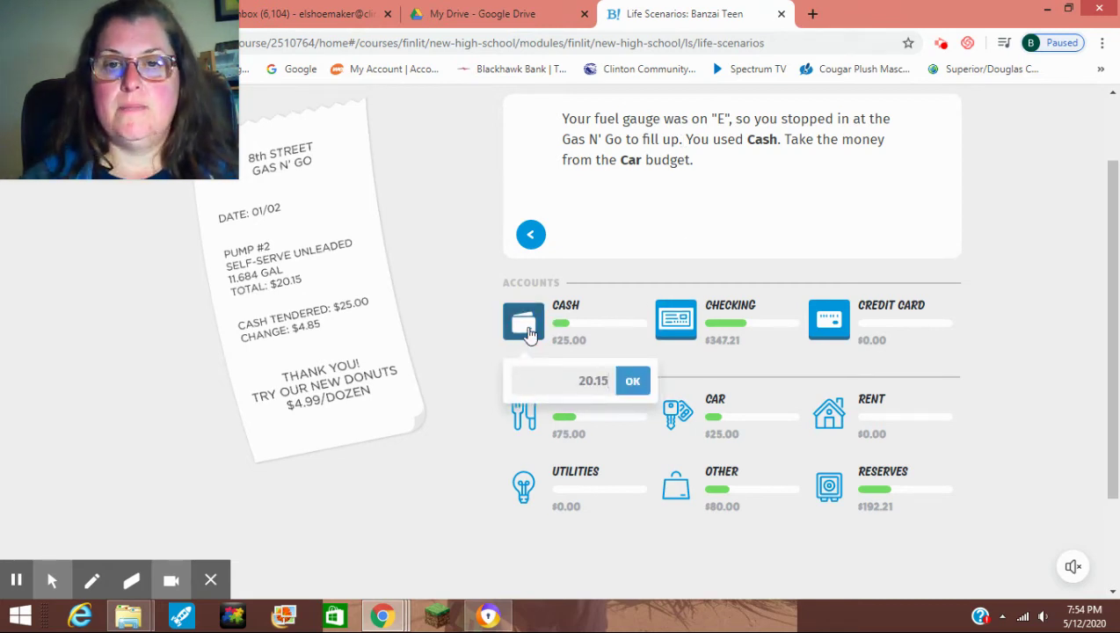
left_click(624, 394)
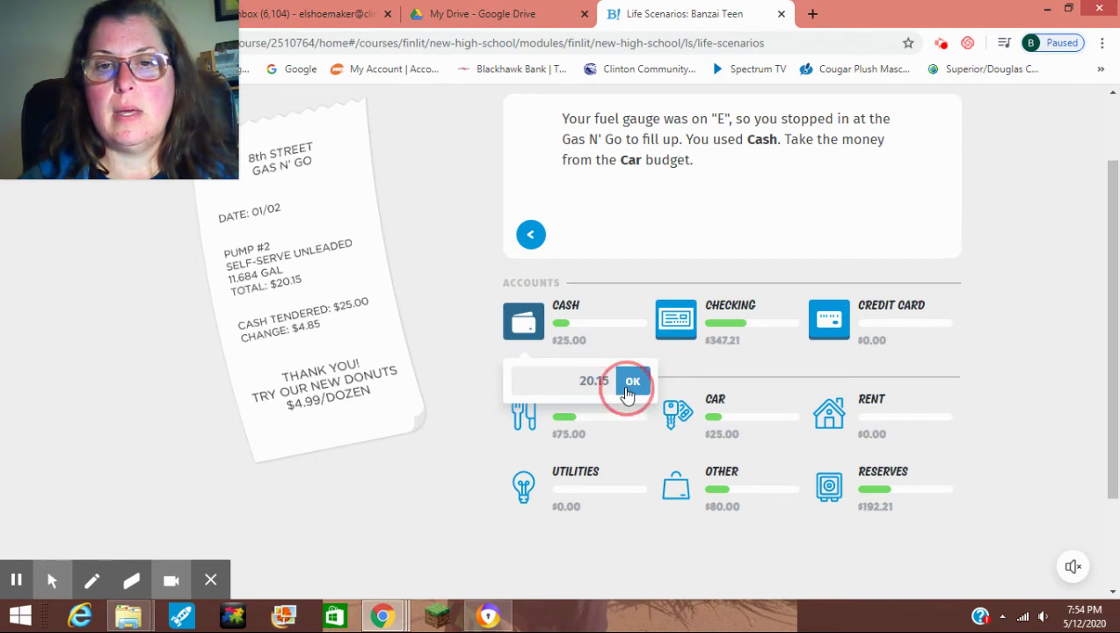
left_click(685, 427)
type("20.15")
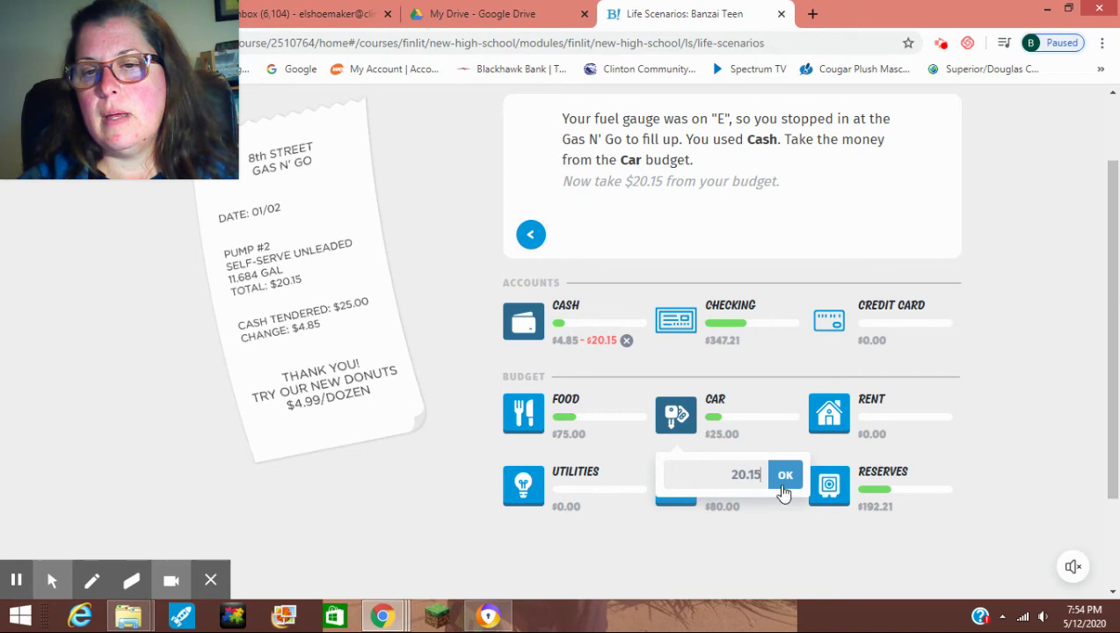
left_click(784, 486)
scroll(764, 466, "down", 2)
scroll(764, 464, "up", 1)
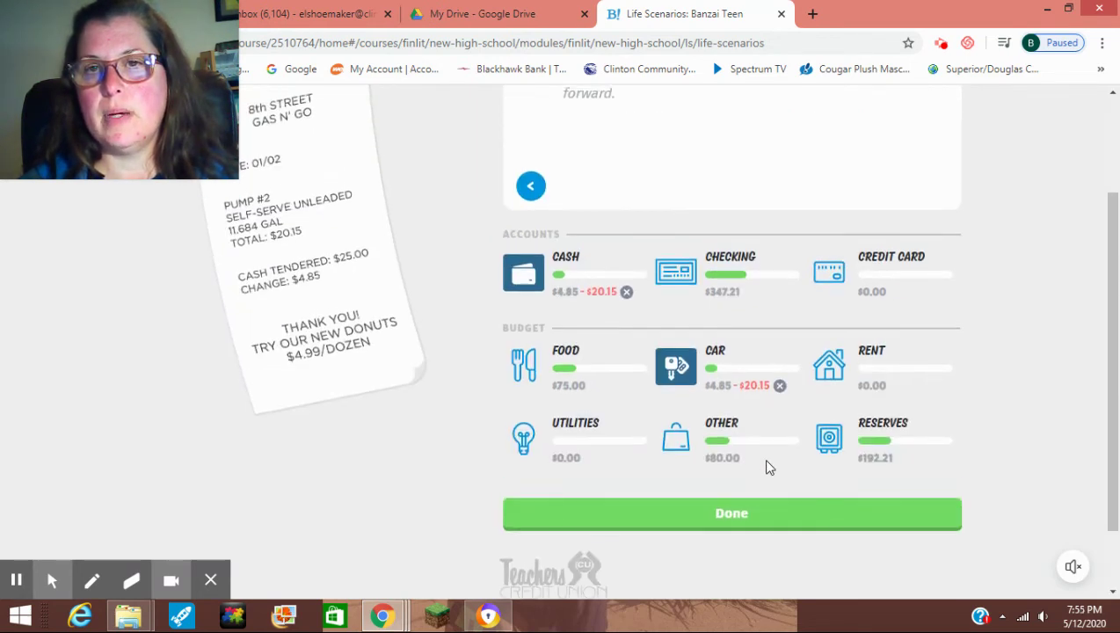
left_click(750, 516)
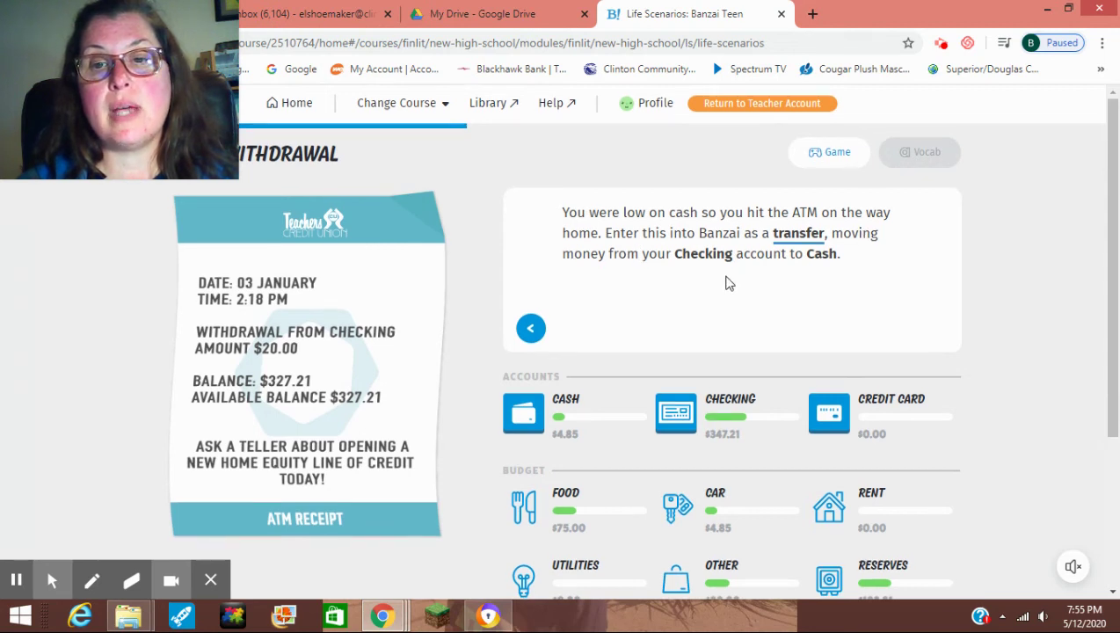
Record the $20 ATM withdrawal, moving $20 from Checking into Cash.
scroll(722, 285, "down", 1)
left_click(686, 327)
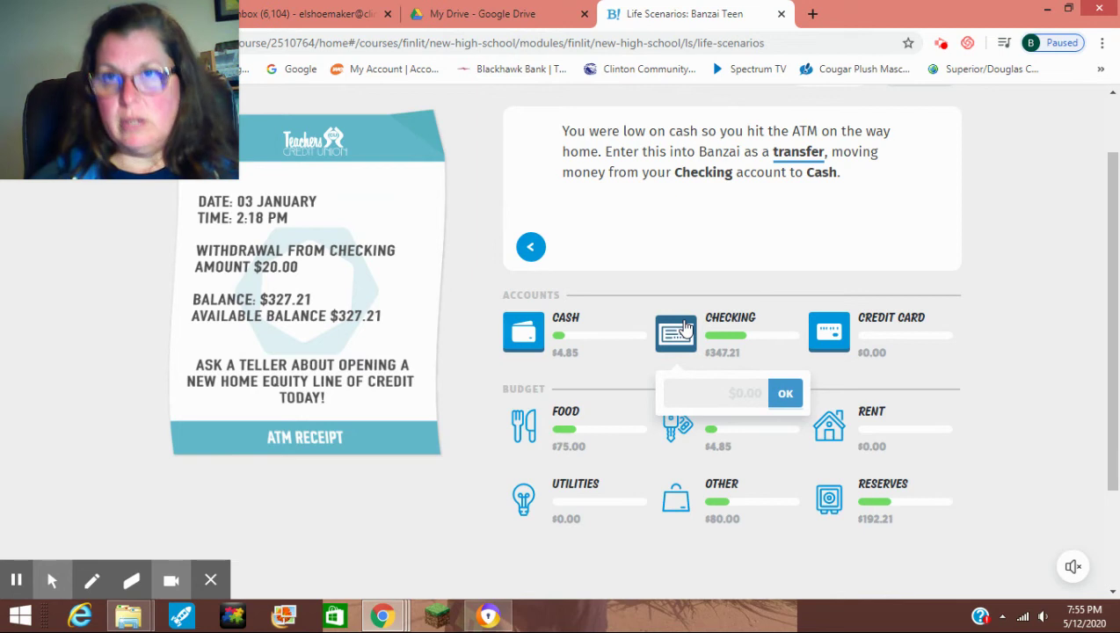
type("20")
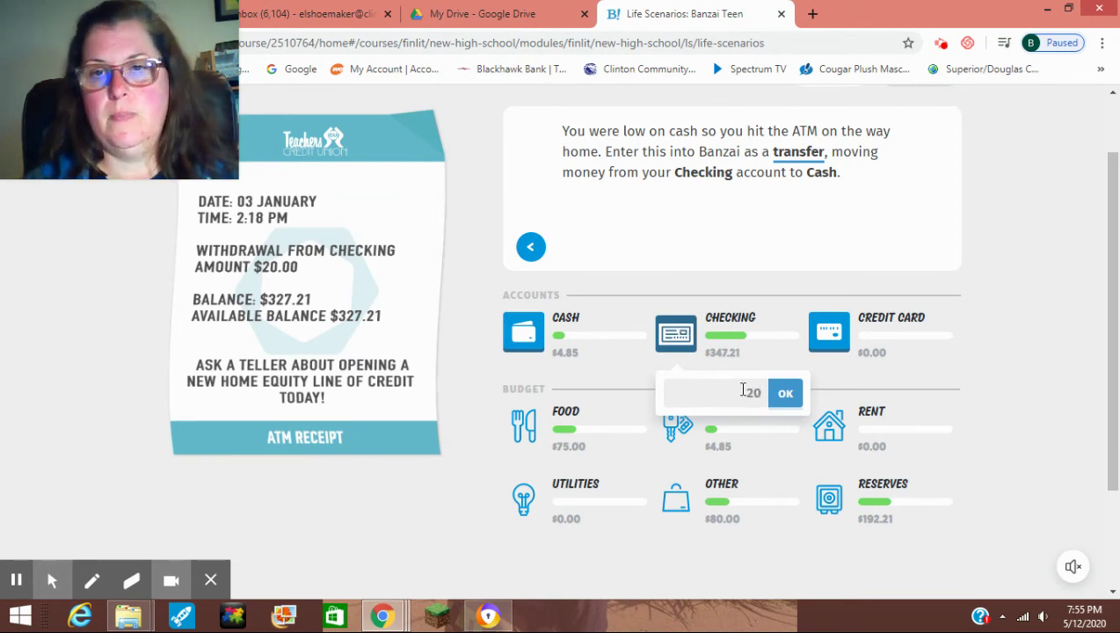
left_click(784, 392)
left_click(523, 333)
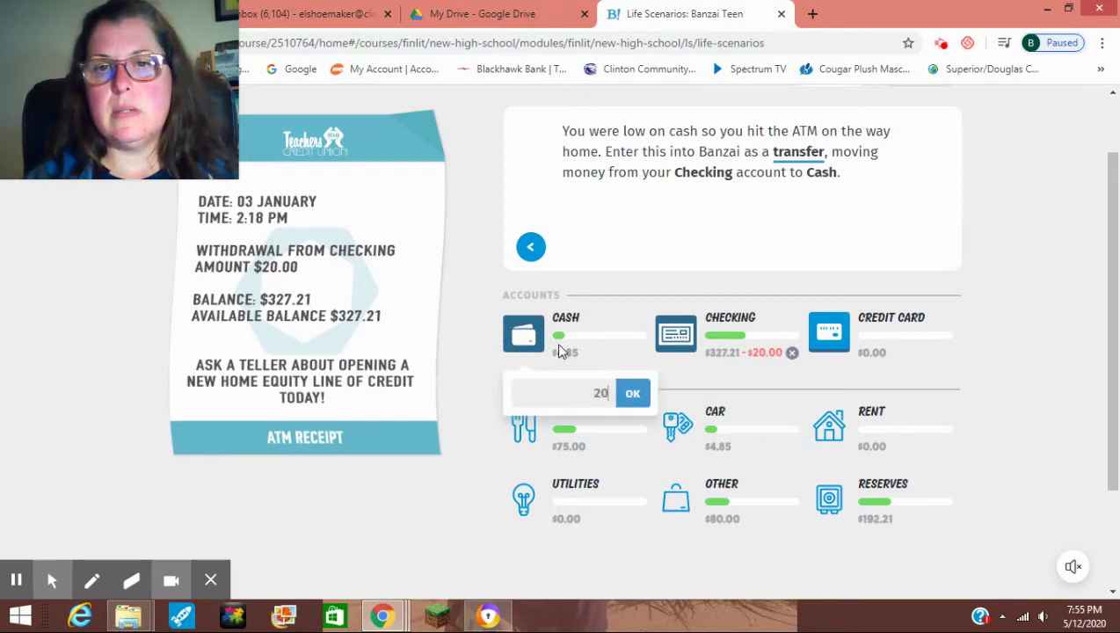
left_click(633, 394)
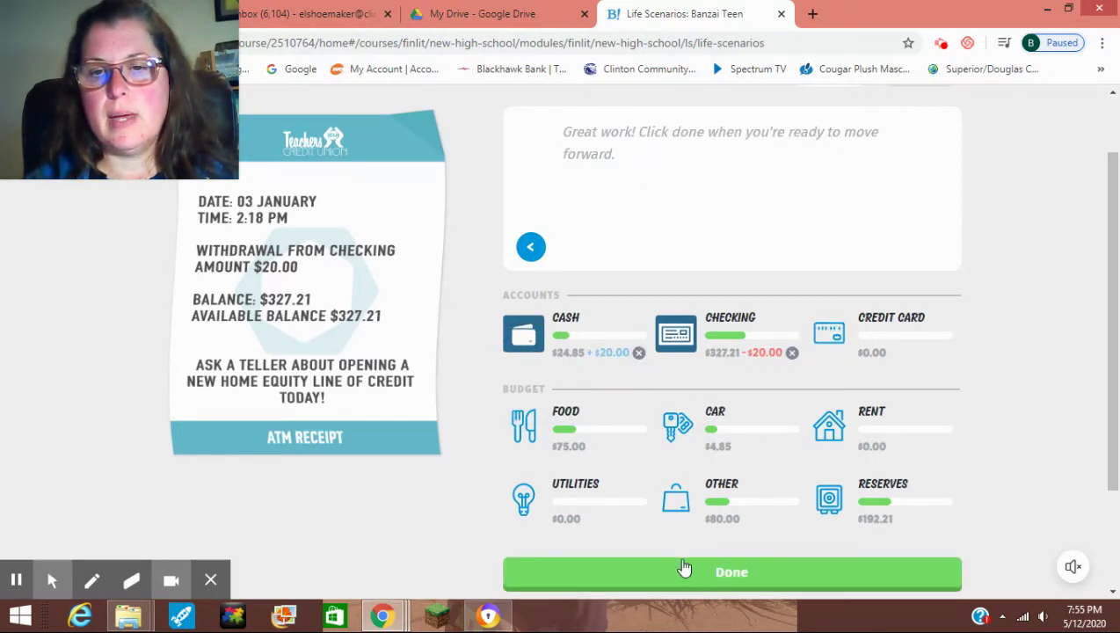
left_click(684, 572)
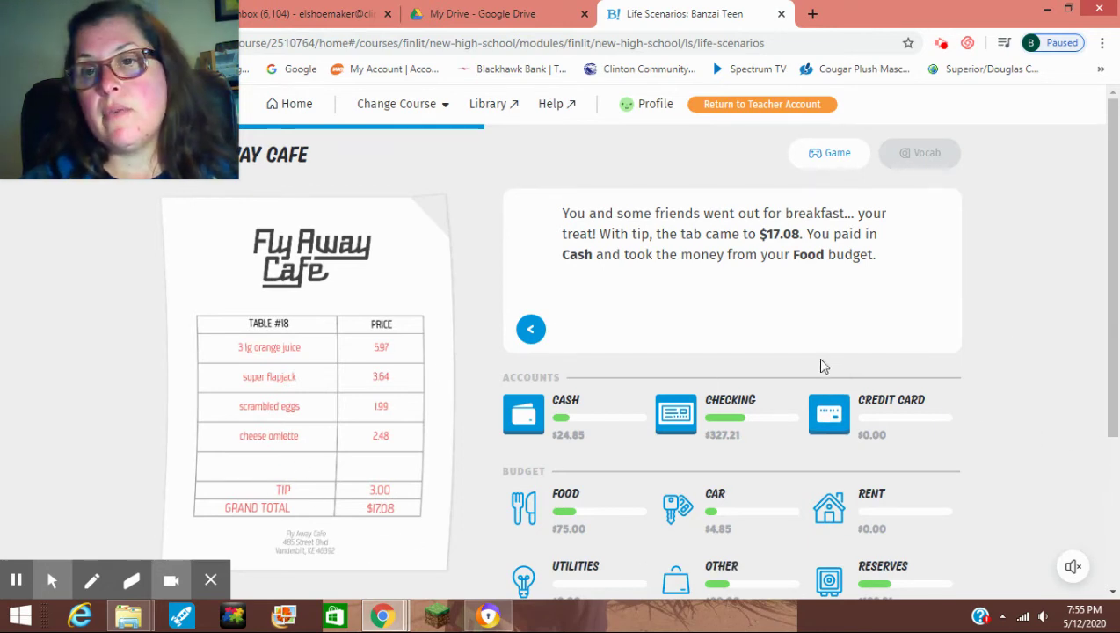
Pay the $17.08 Fly Away Cafe breakfast from Cash and the Food budget.
left_click(525, 415)
type("17")
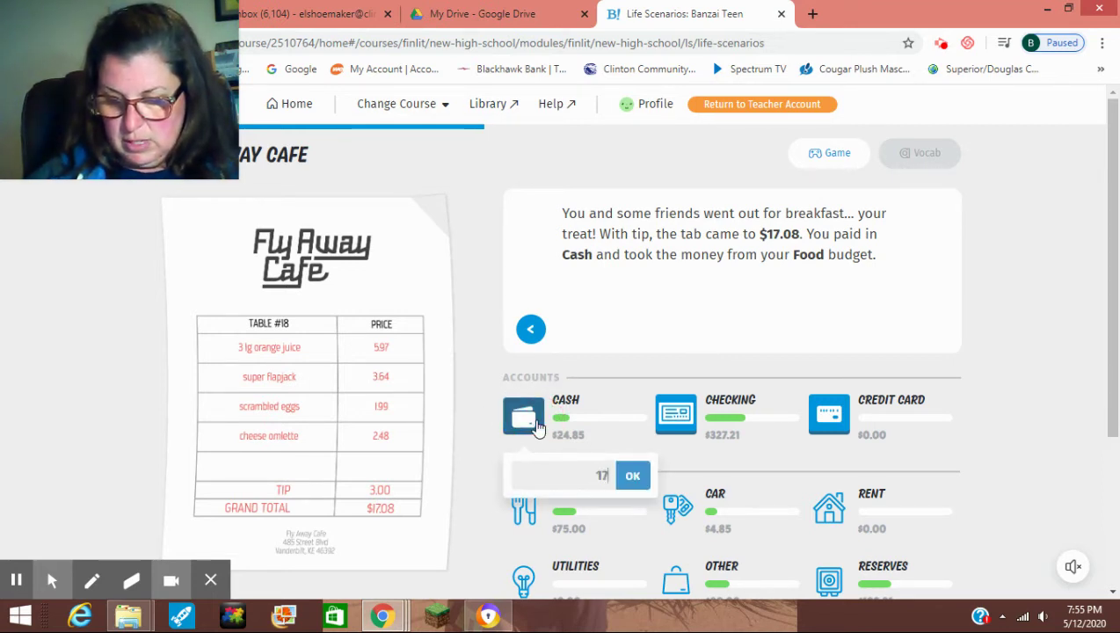
type(".088")
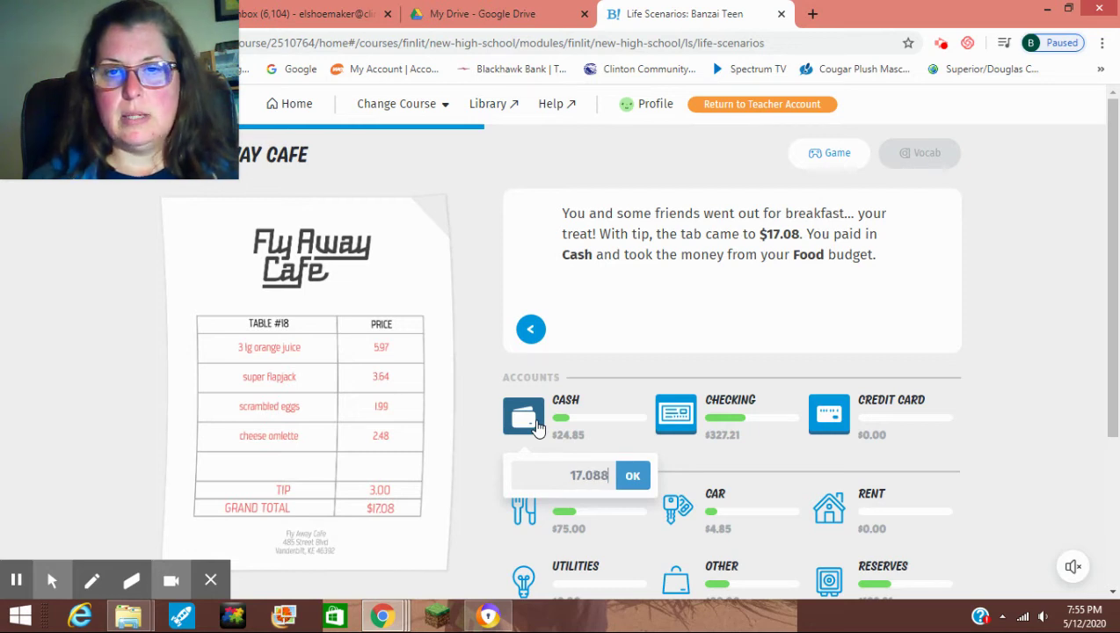
key("BackSpace")
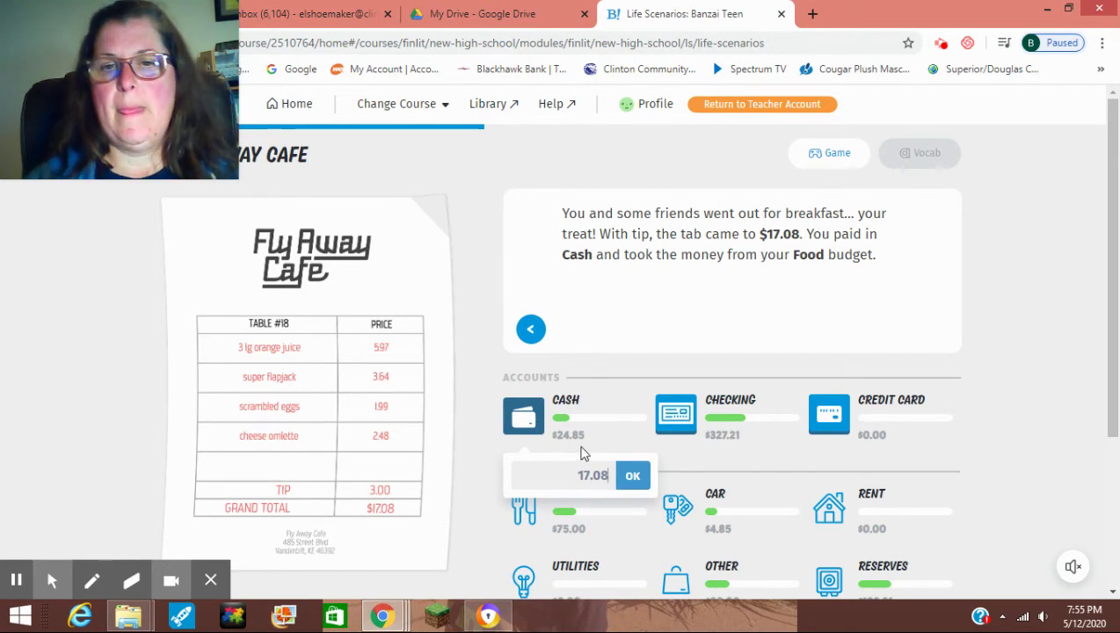
left_click(630, 474)
scroll(626, 466, "down", 1)
left_click(532, 437)
type("17.08")
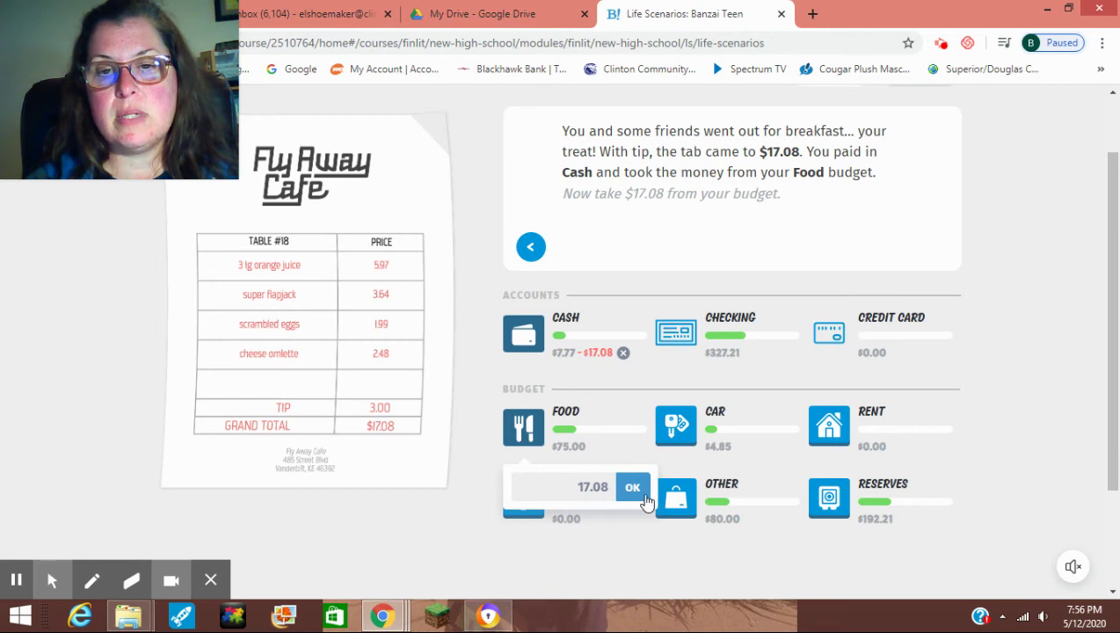
left_click(632, 486)
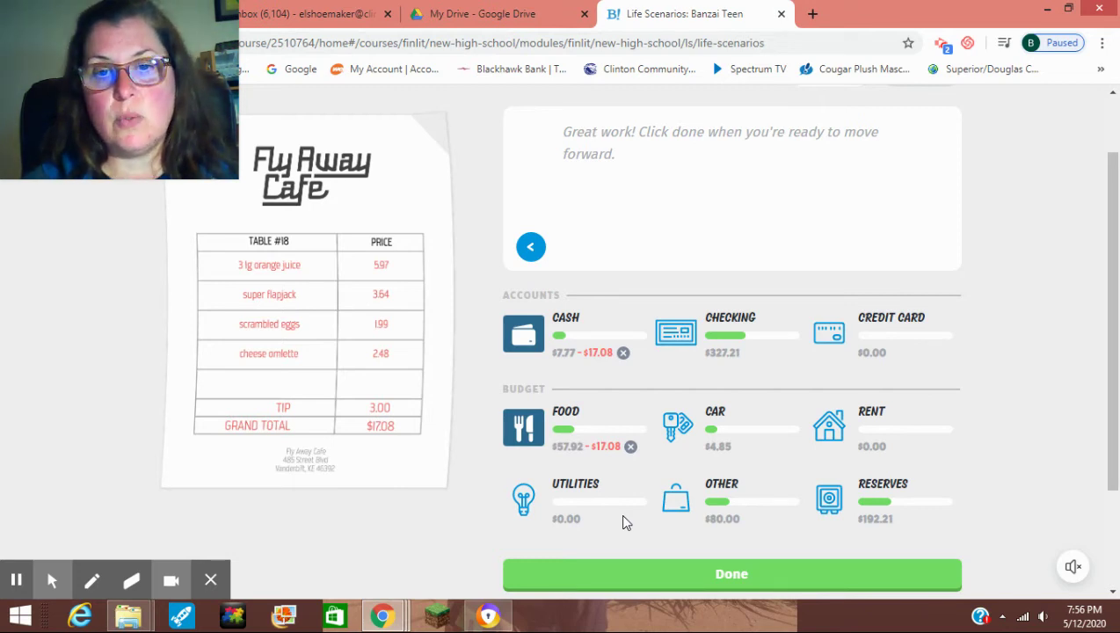
left_click(644, 571)
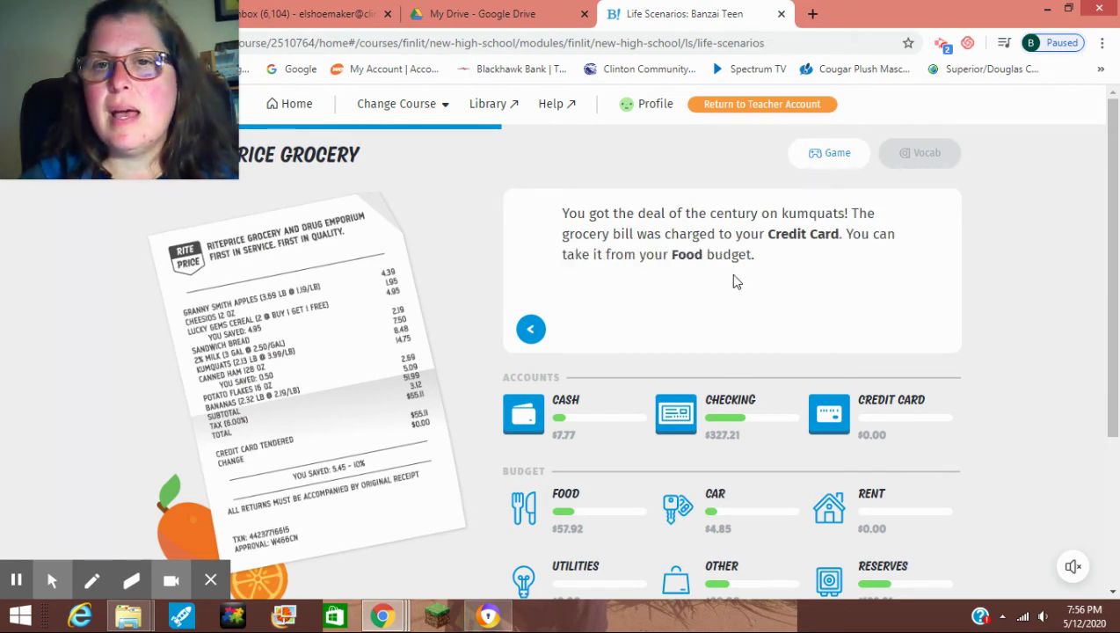
Charge the $55.11 RitePrice Grocery bill to the Credit Card.
scroll(733, 280, "down", 1)
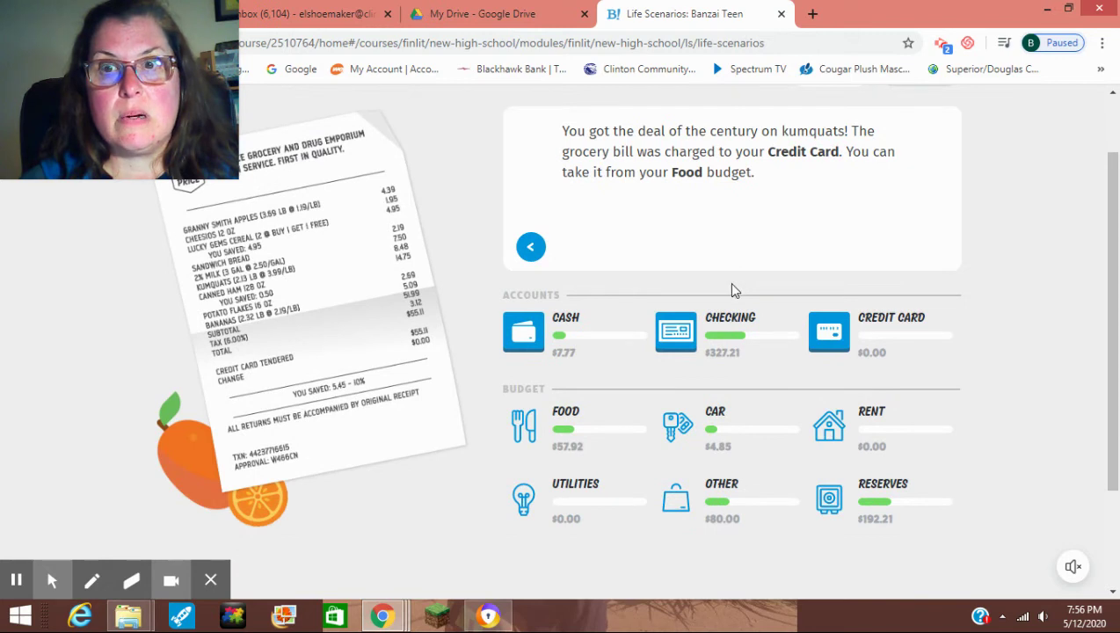
left_click(831, 343)
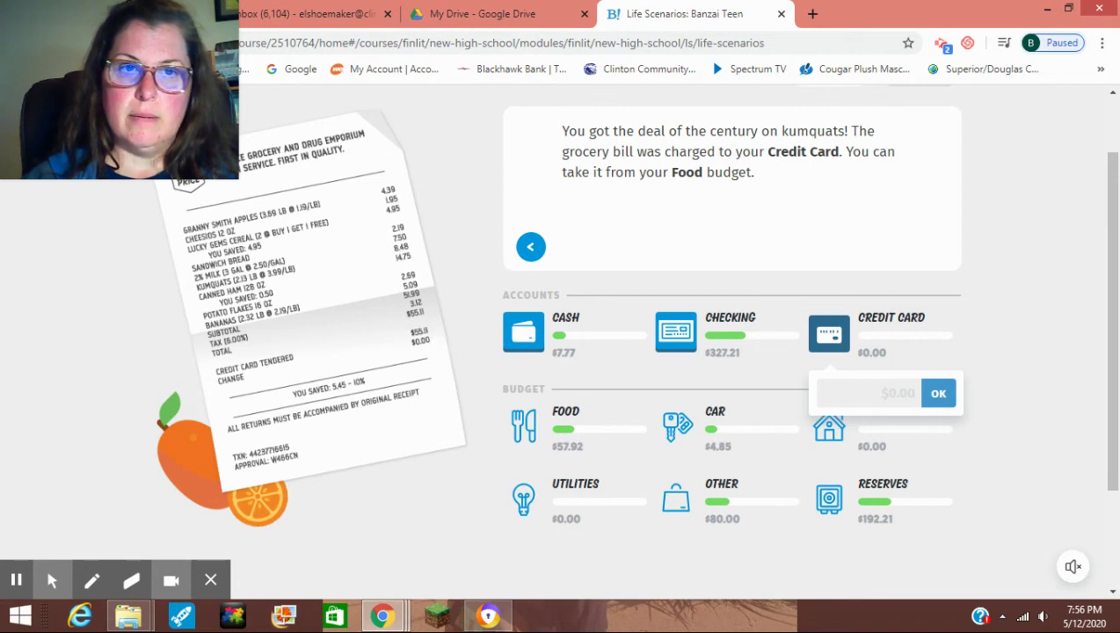
type("55.11")
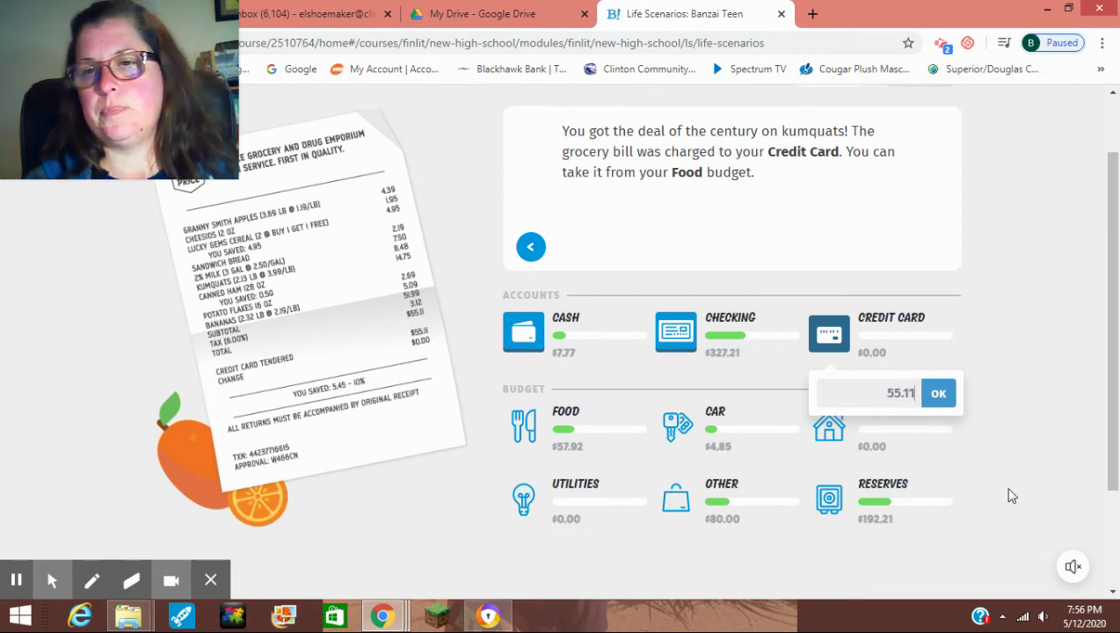
left_click(938, 393)
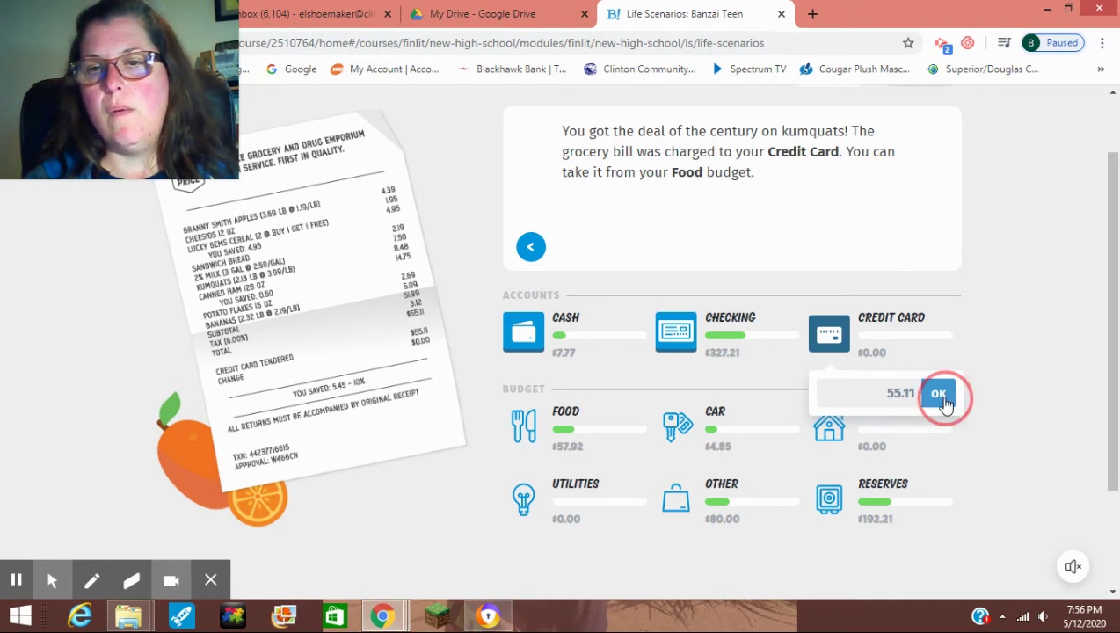
Take $55.11 from the Food budget, correcting a wrong entry, and finish the scenario.
left_click(531, 426)
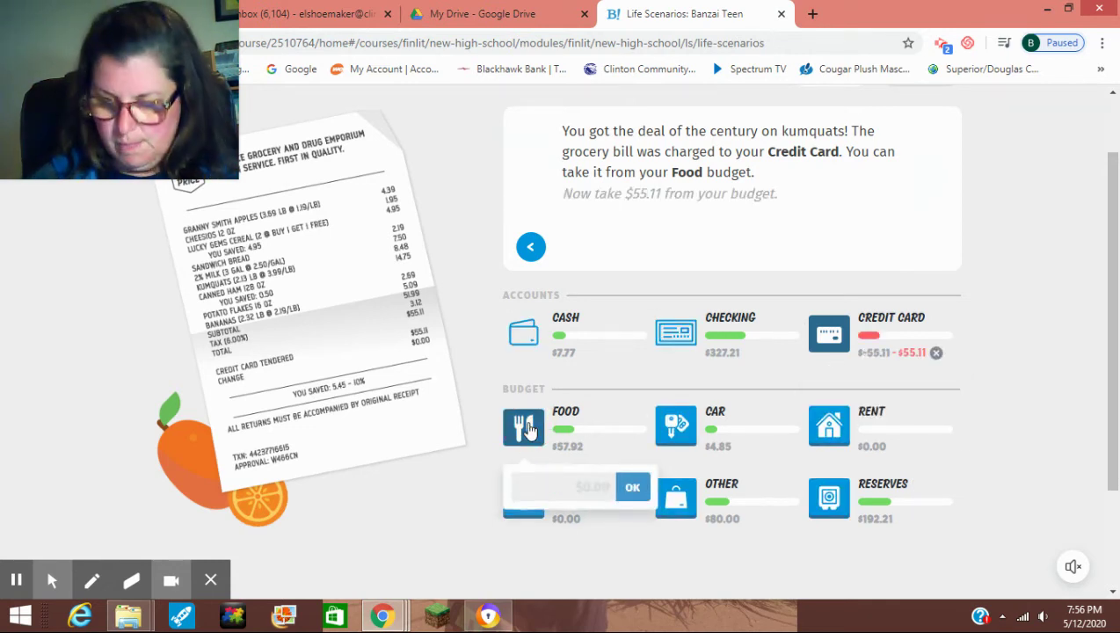
type("55")
key("Return")
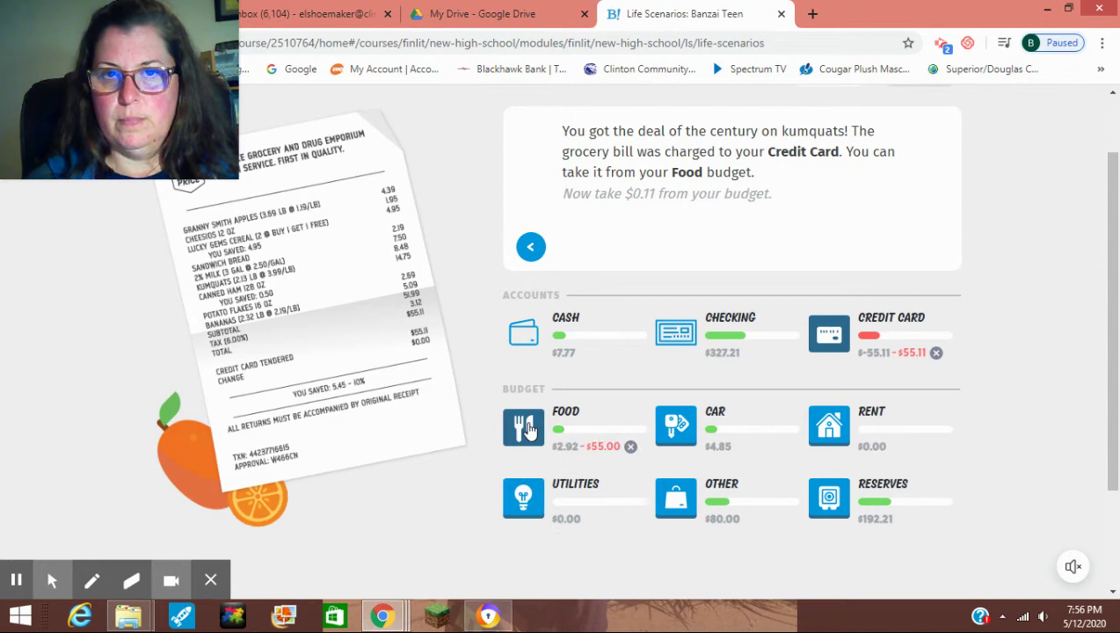
left_click(630, 445)
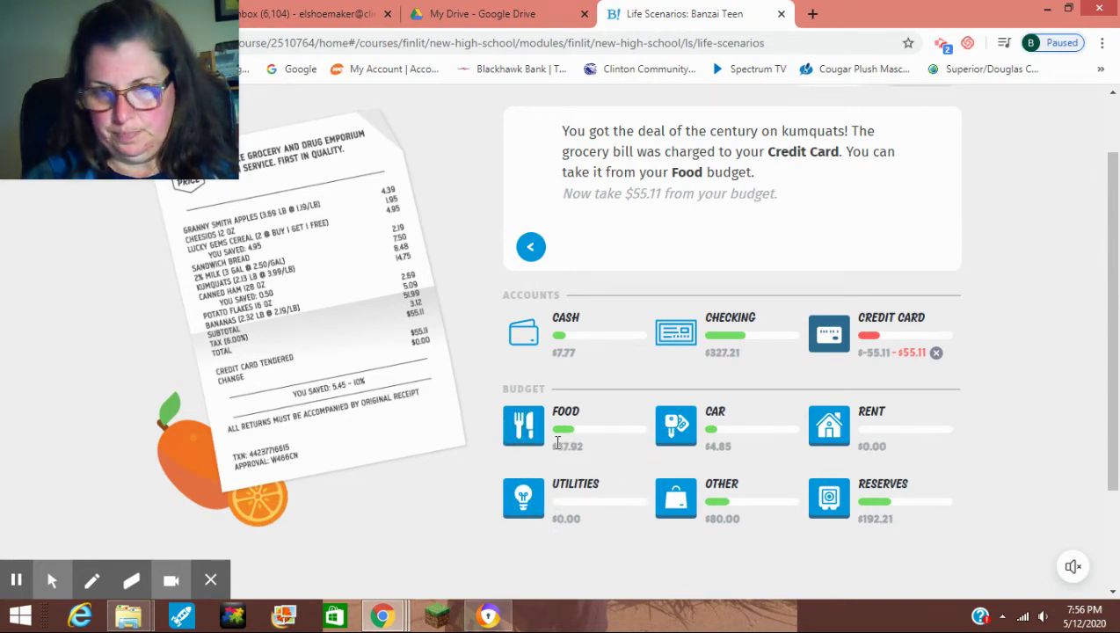
left_click(519, 423)
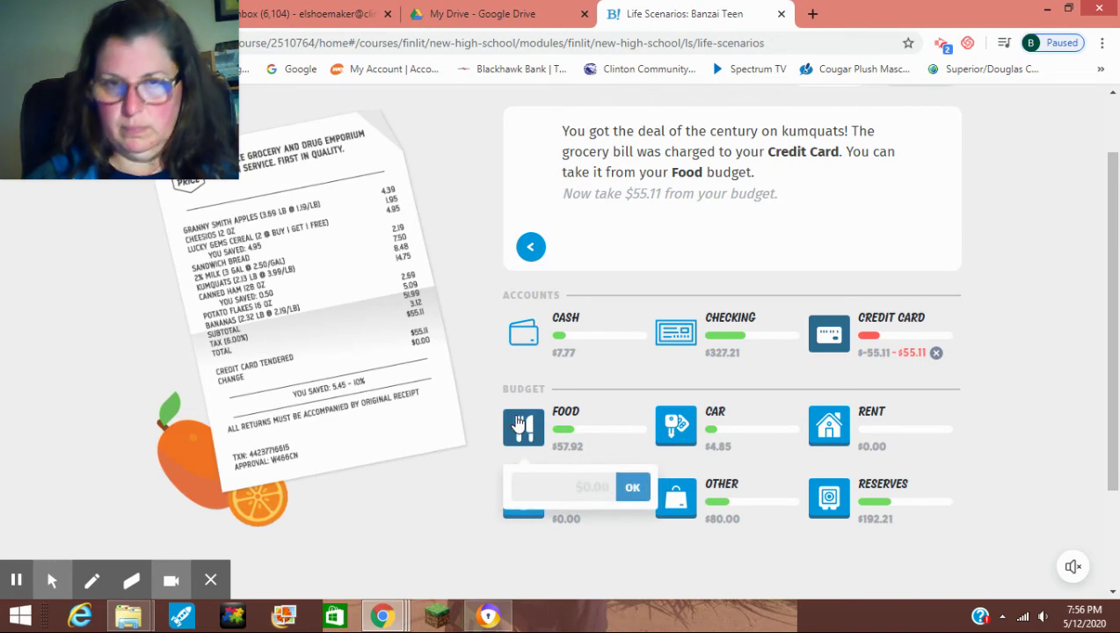
type("55.11")
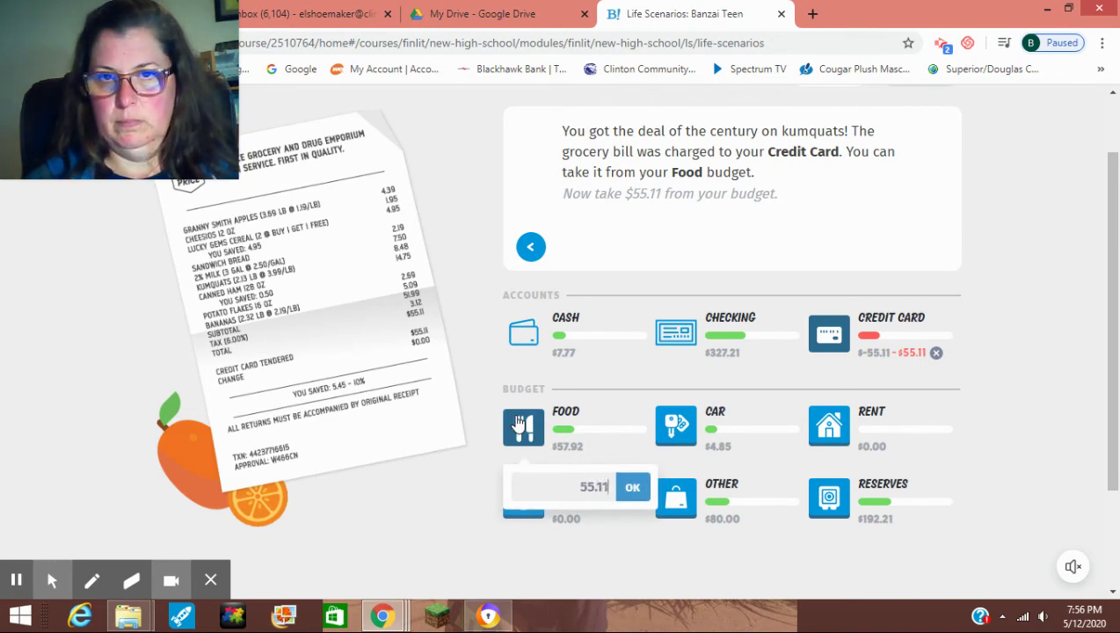
key("Return")
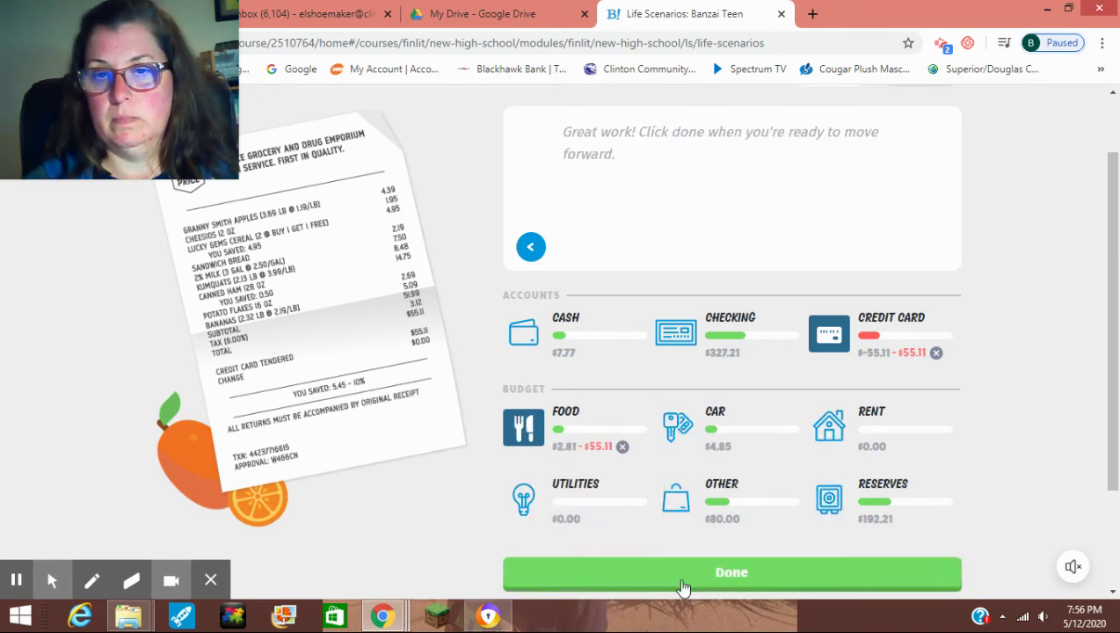
left_click(684, 573)
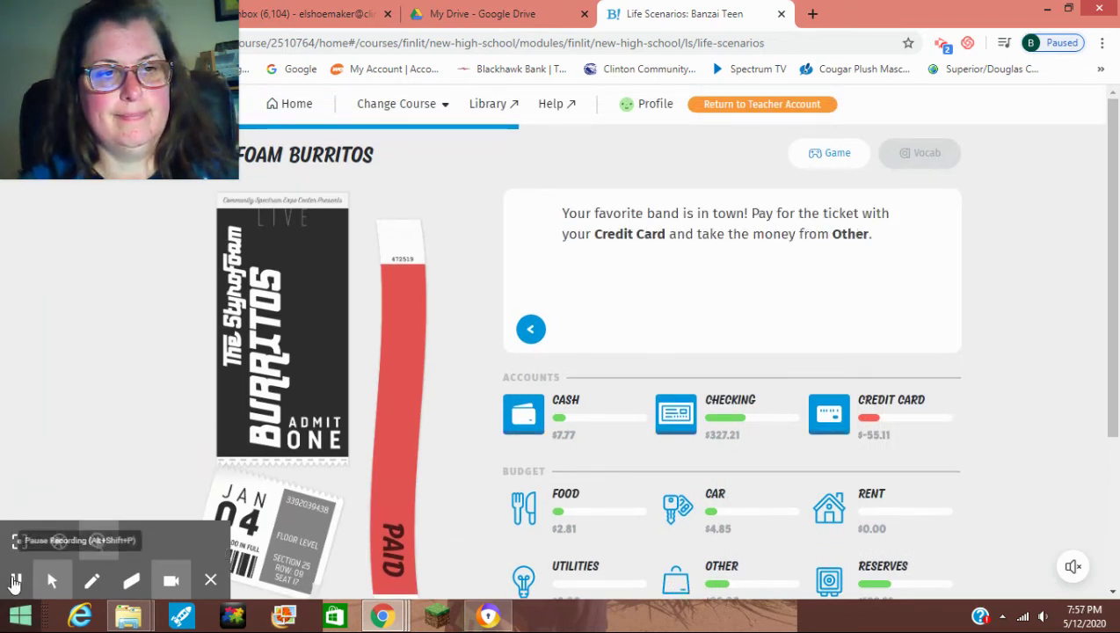
Charge the $80.00 Foam Burritos concert ticket to the Credit Card and the Other budget.
left_click(14, 582)
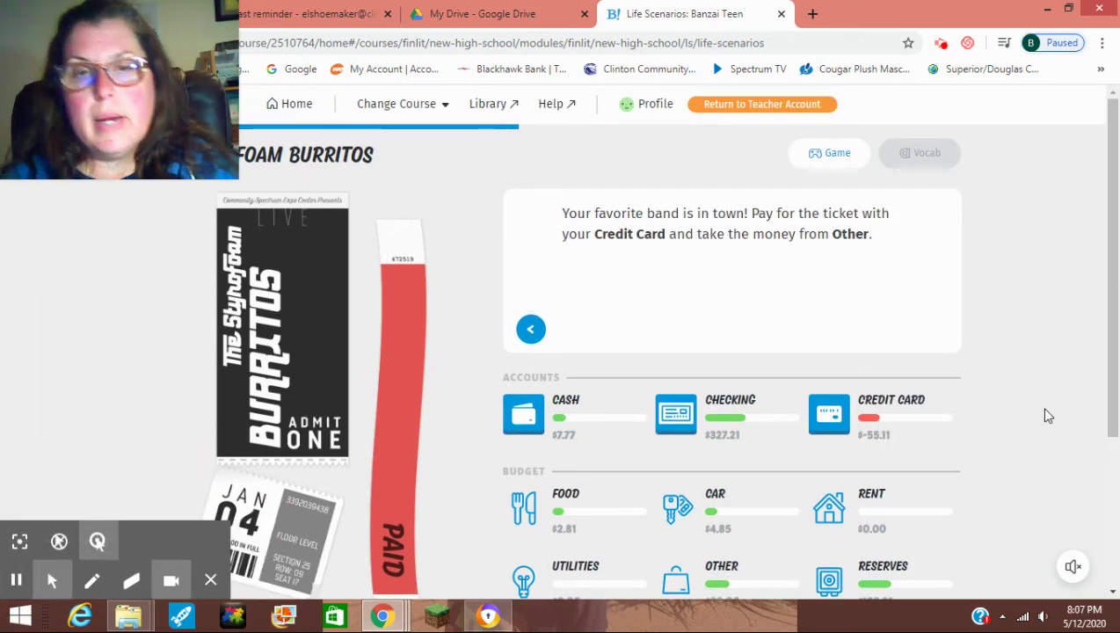
scroll(1046, 414, "down", 1)
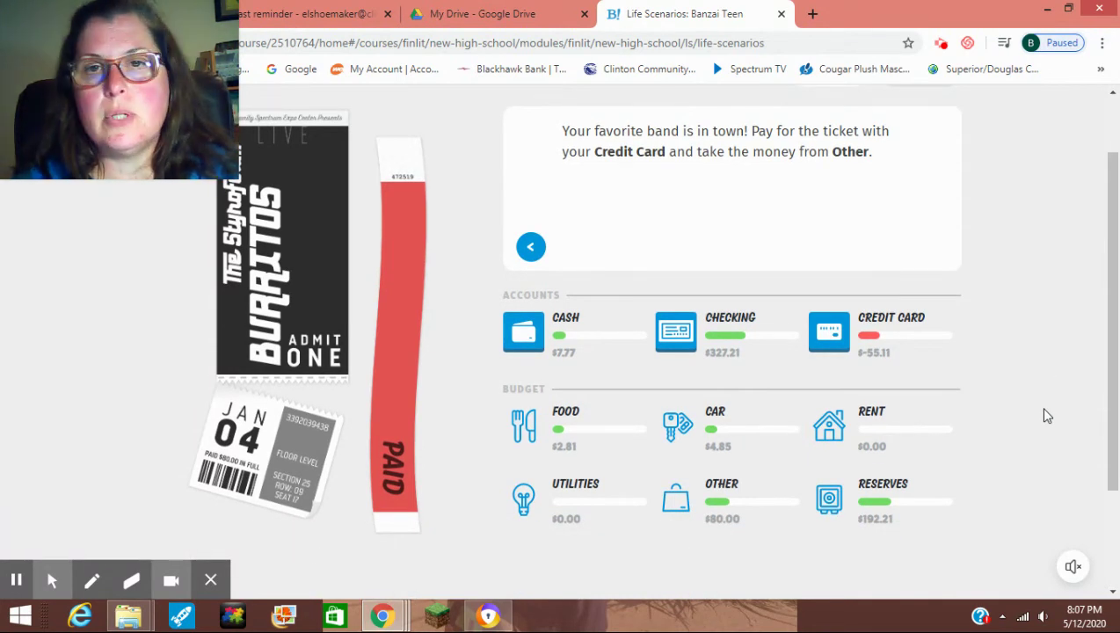
scroll(975, 385, "up", 1)
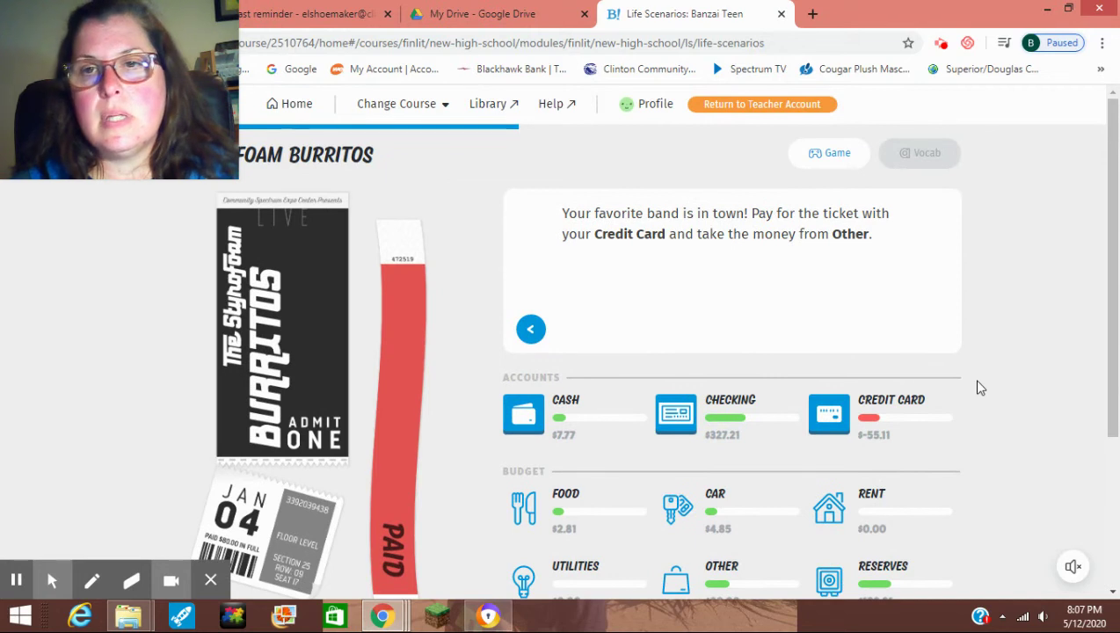
scroll(980, 387, "down", 1)
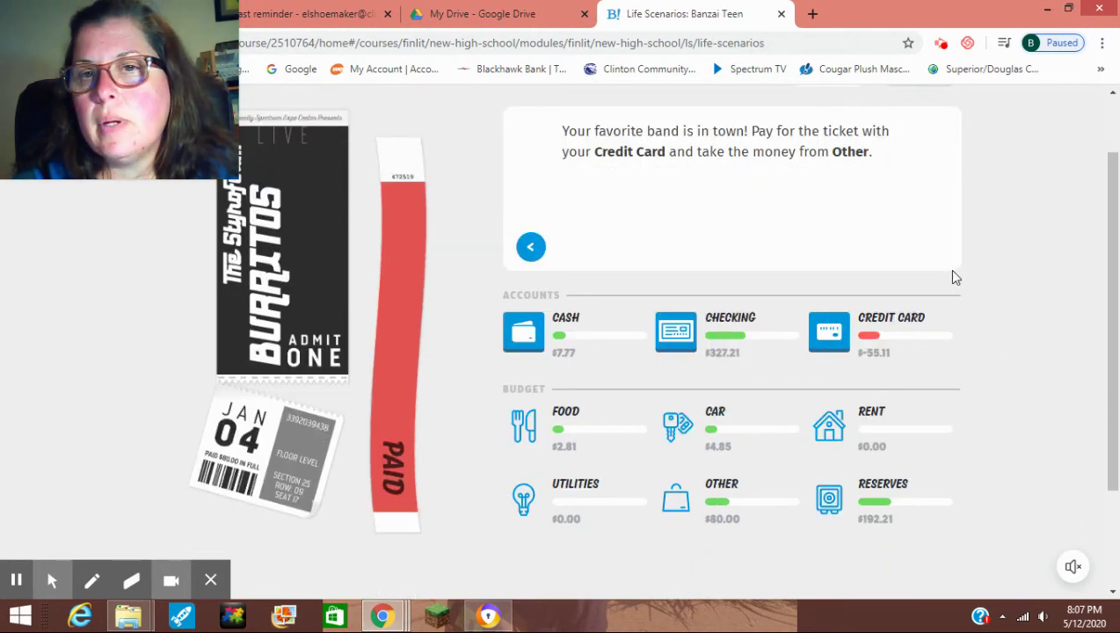
left_click(827, 336)
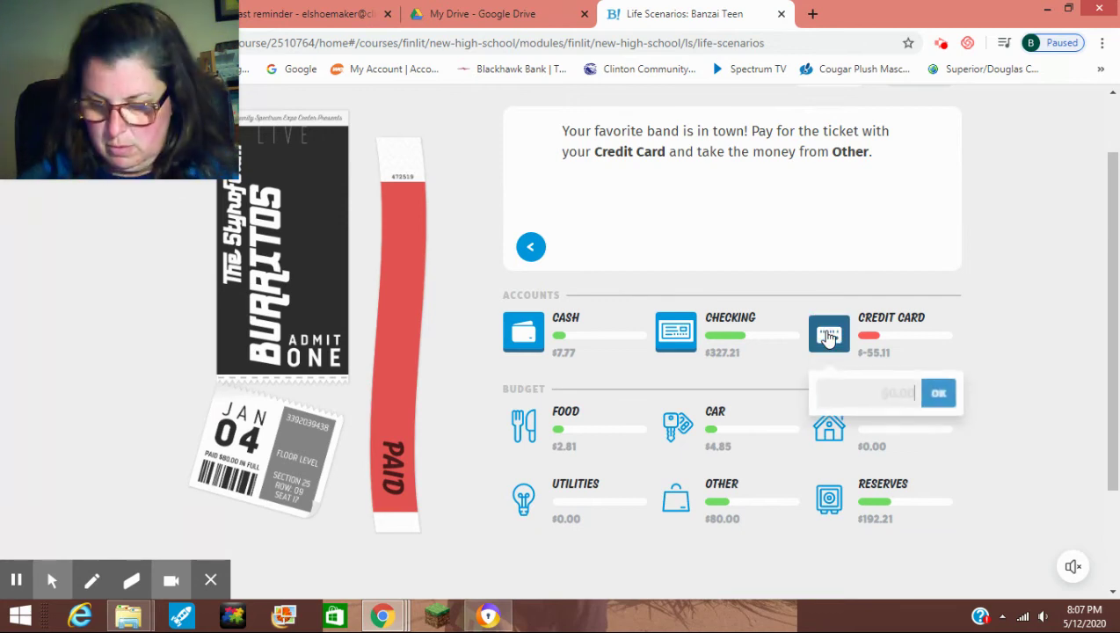
type("80.00")
key("Return")
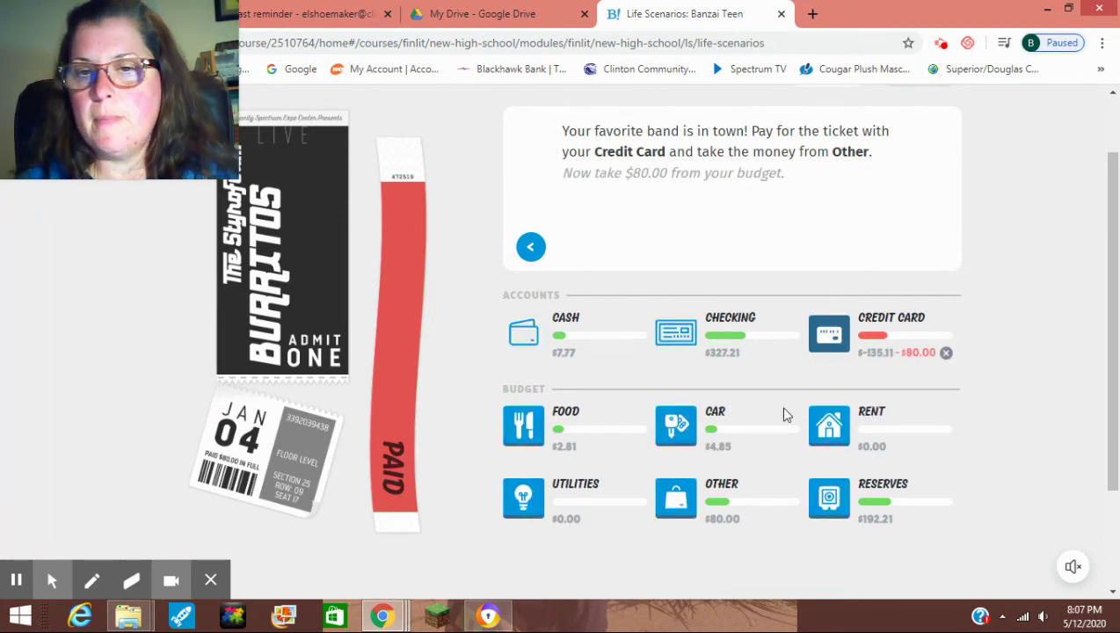
left_click(676, 502)
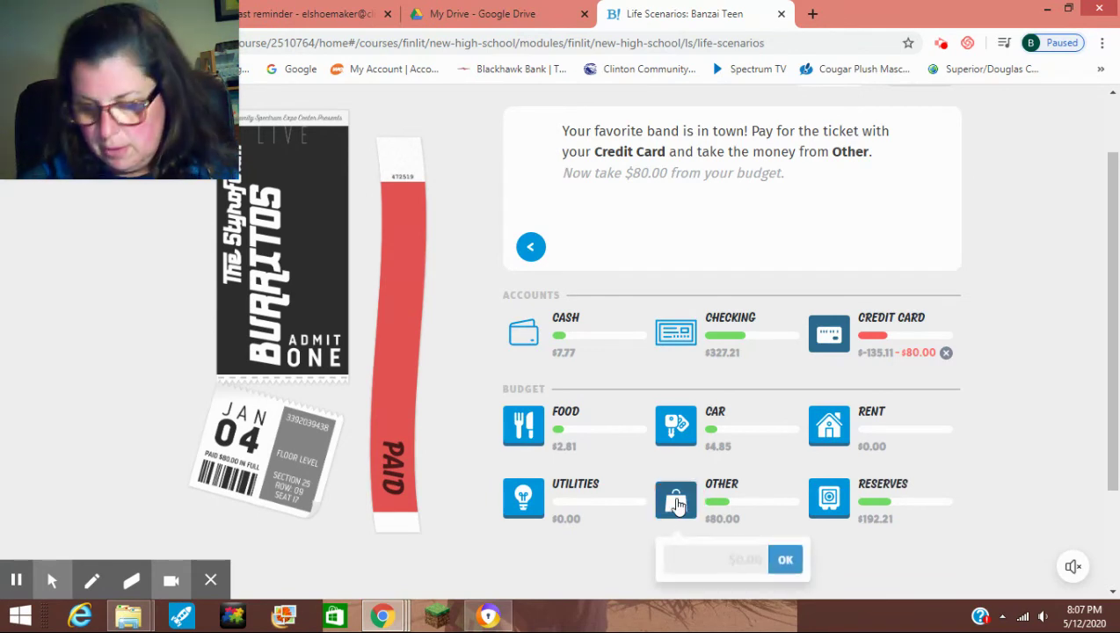
type("80.00")
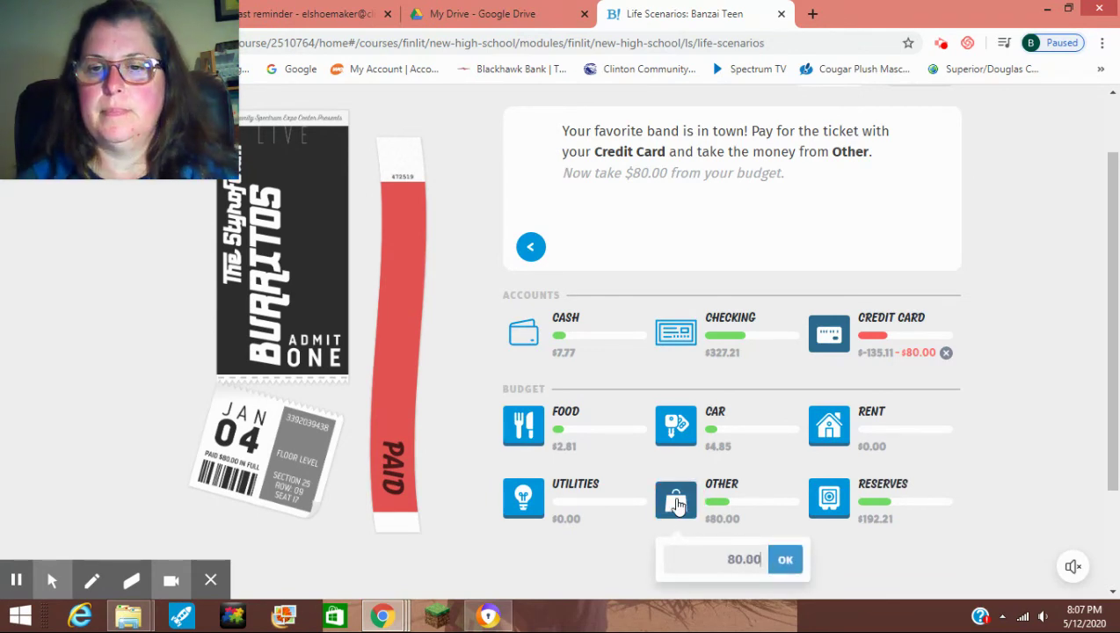
key("Return")
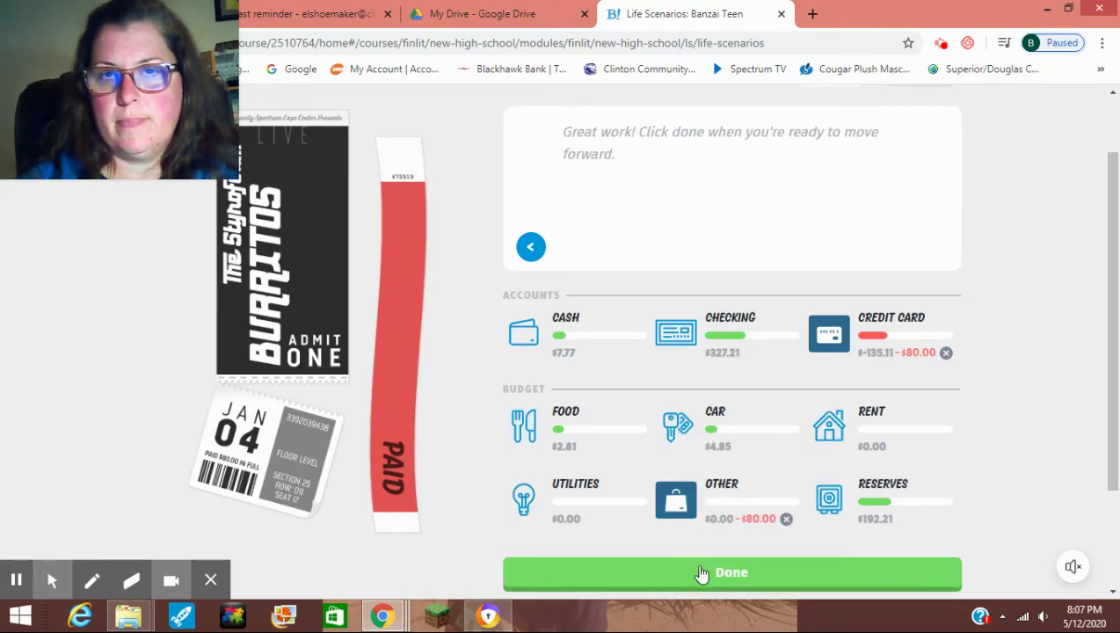
left_click(700, 573)
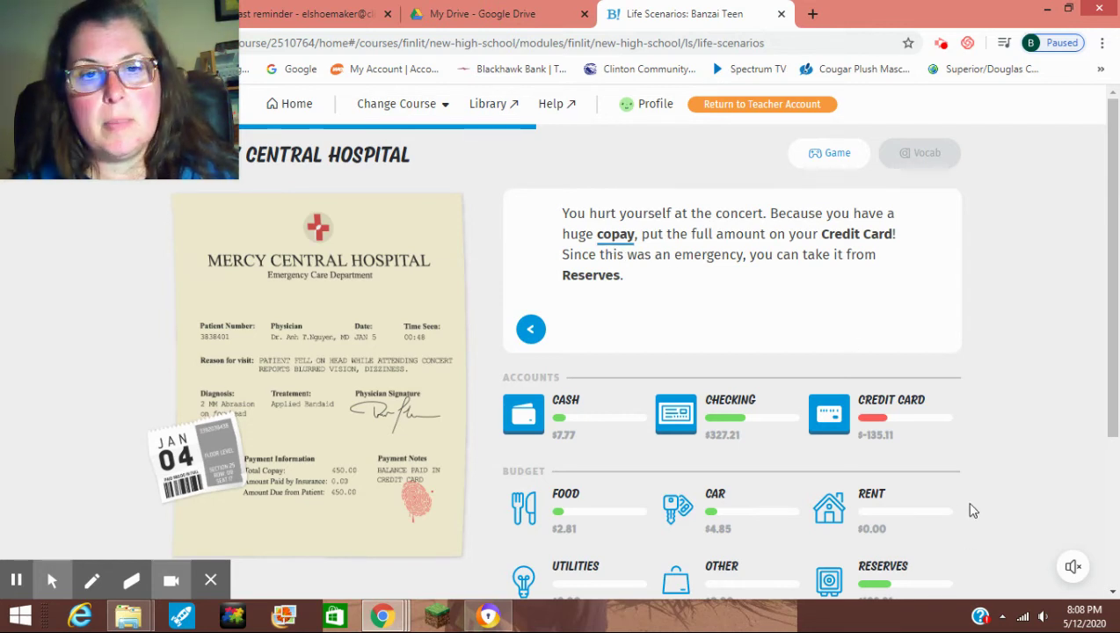
Read the hospital bill and charge $450.00 to the Credit Card.
left_click(323, 363)
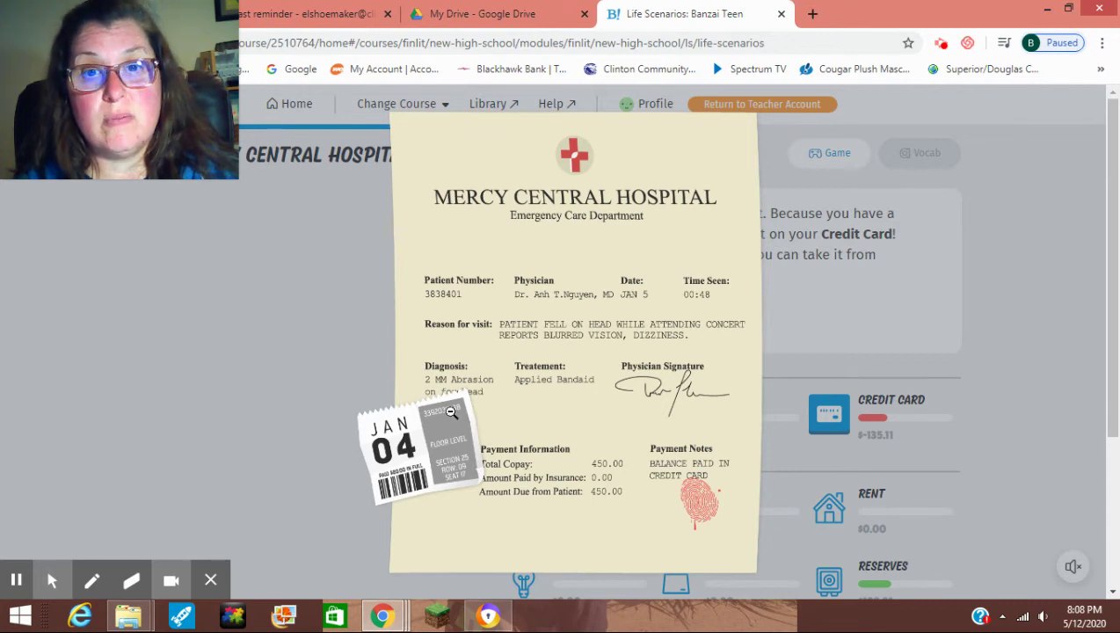
left_click(307, 334)
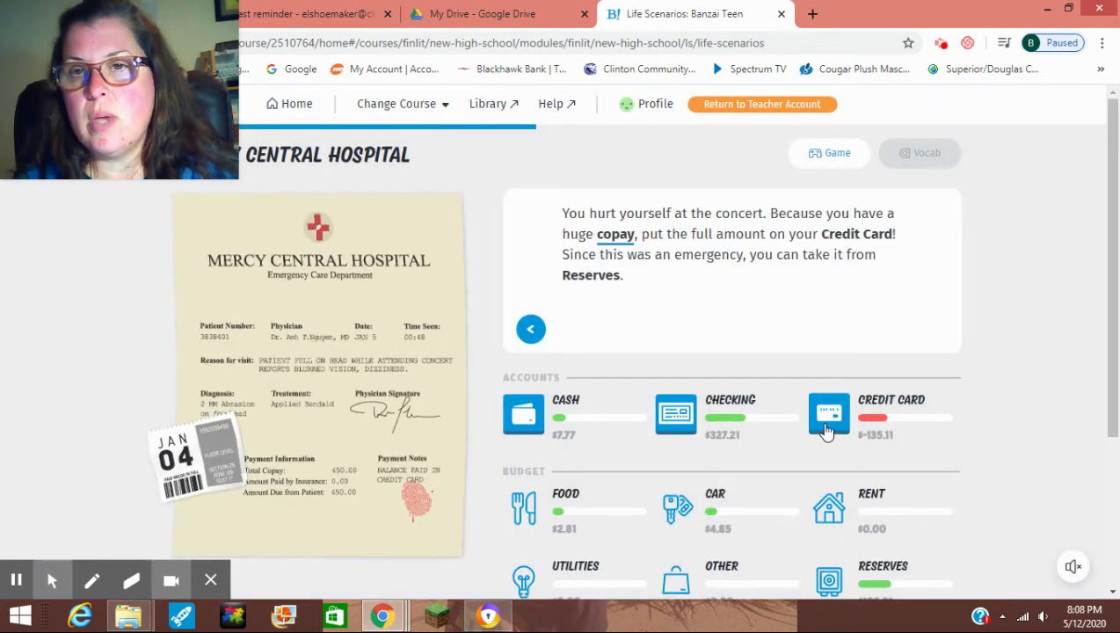
left_click(837, 420)
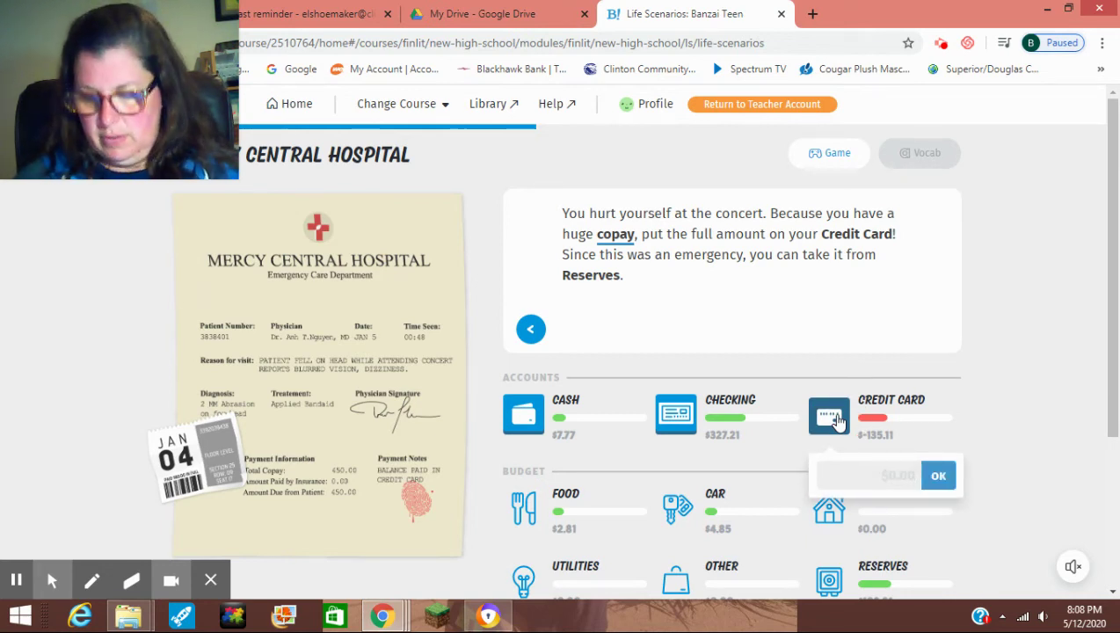
type("450450")
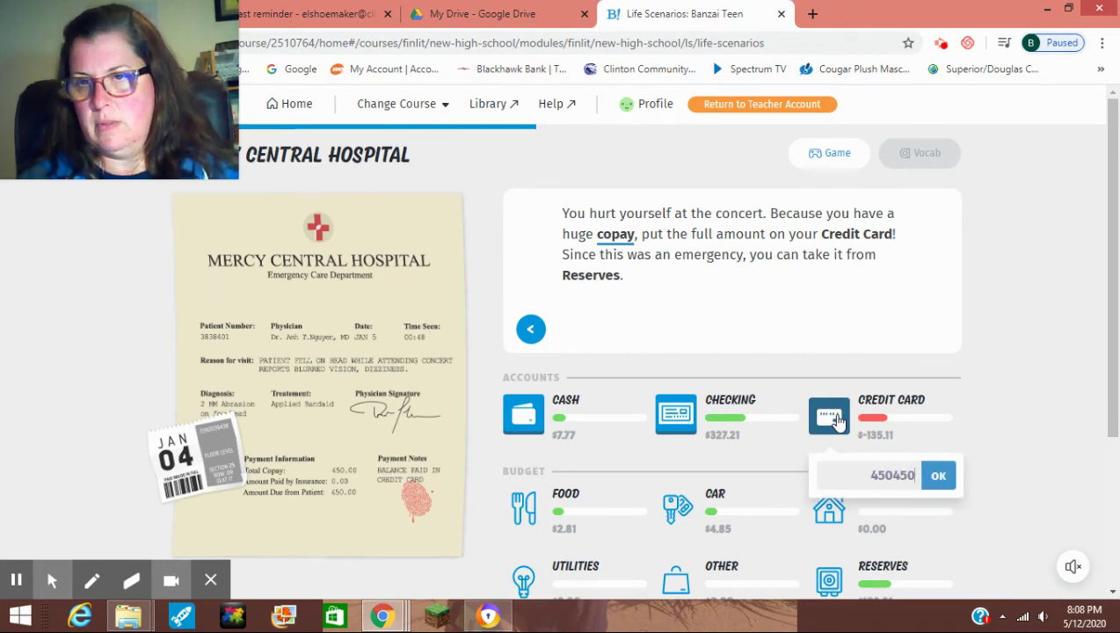
key("BackSpace")
key("BackSpace")
key("BackSpace")
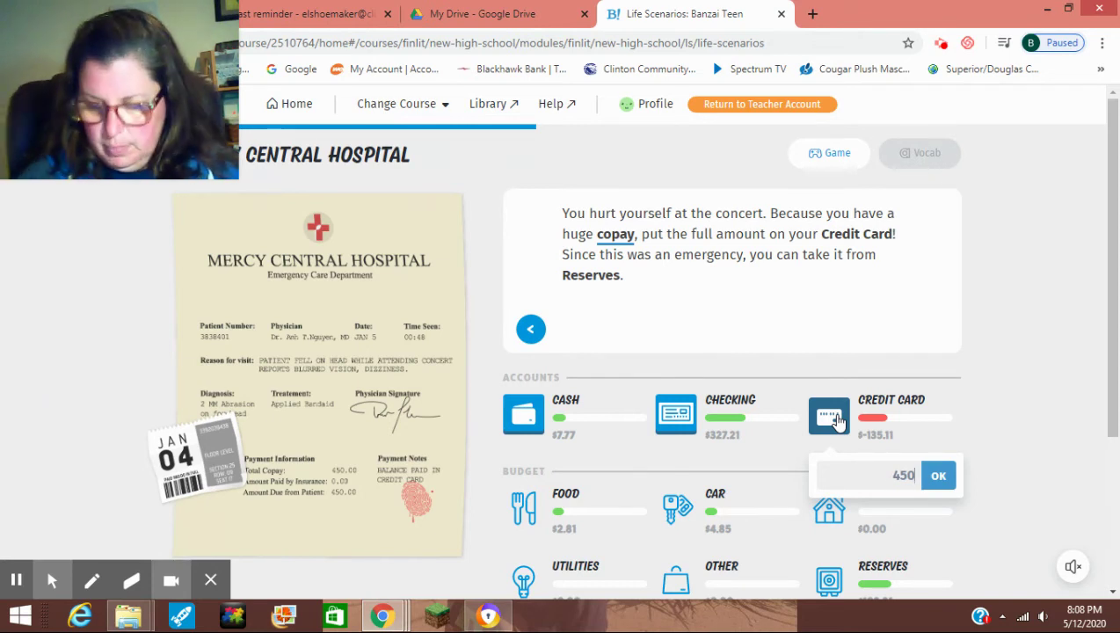
type(".00")
key("Return")
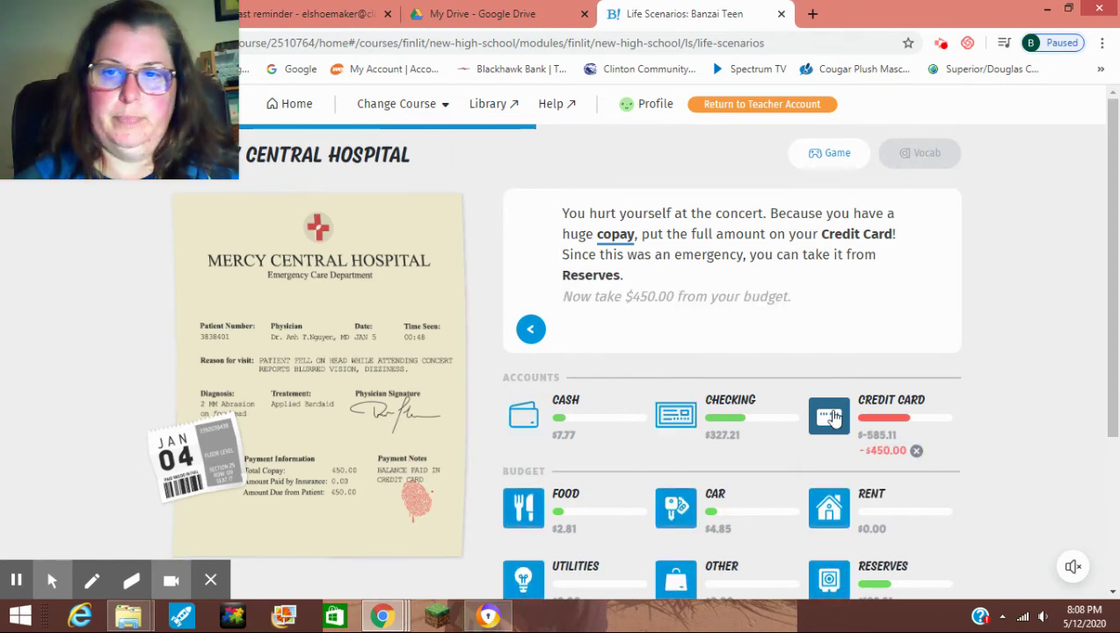
Take $450.00 from Reserves and finish the hospital scenario.
scroll(830, 415, "down", 2)
left_click(828, 422)
type("450.00")
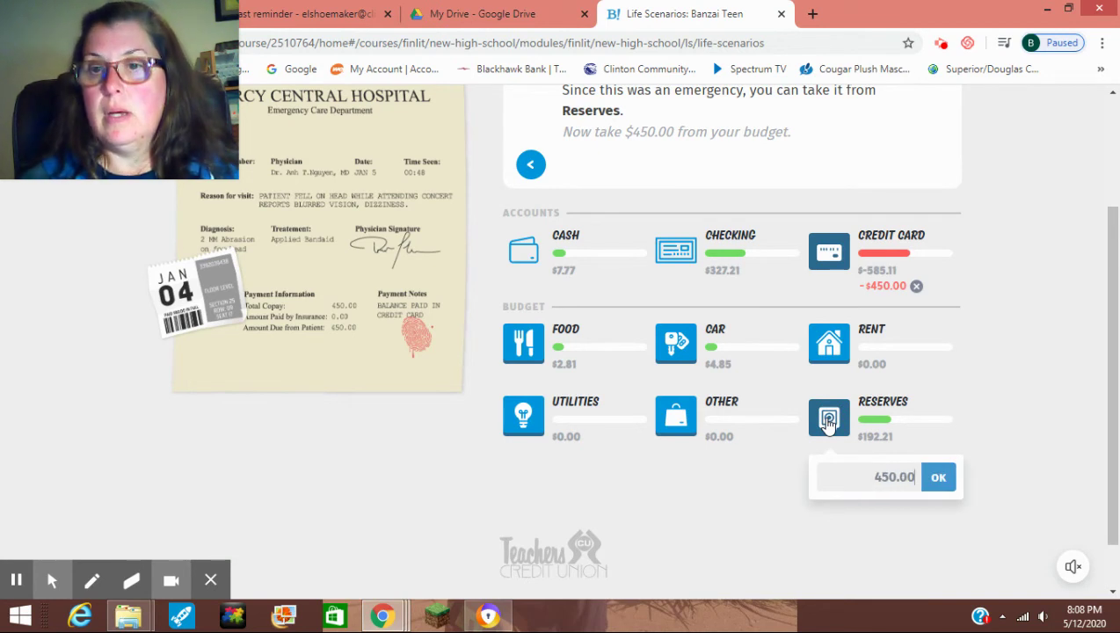
left_click(939, 480)
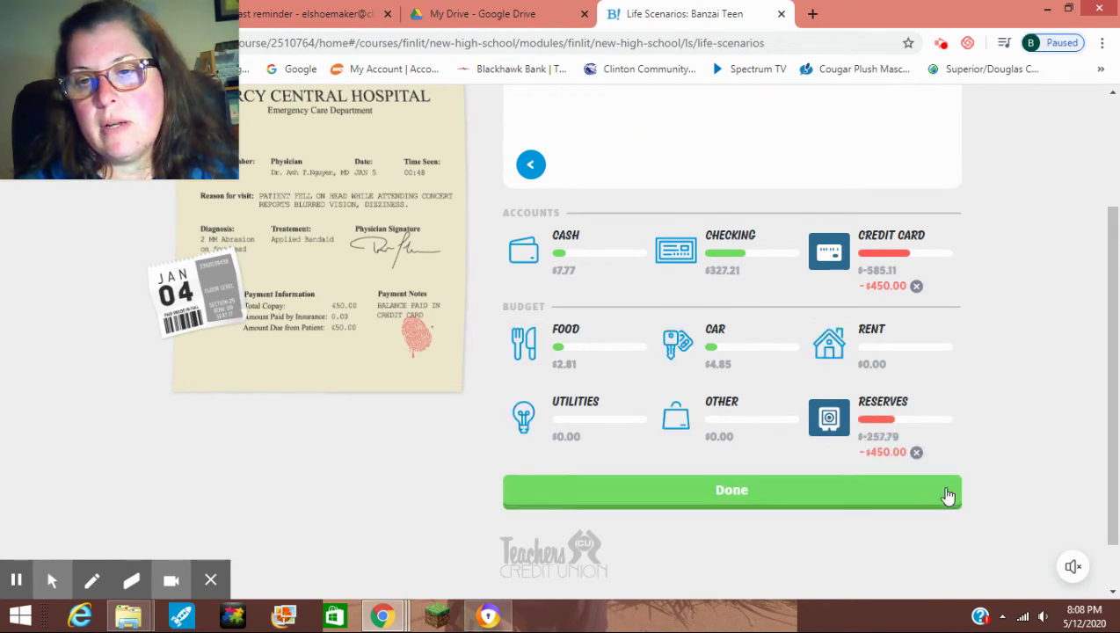
left_click(947, 496)
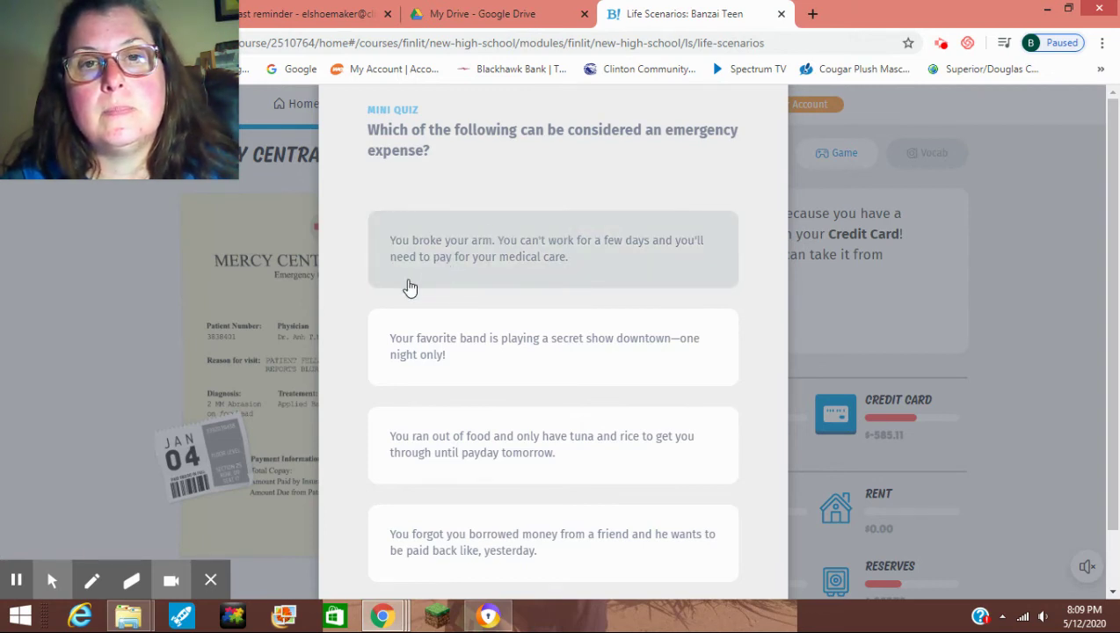
Answer the emergency questions with 'You broke your arm' and setting money aside beforehand.
left_click(455, 264)
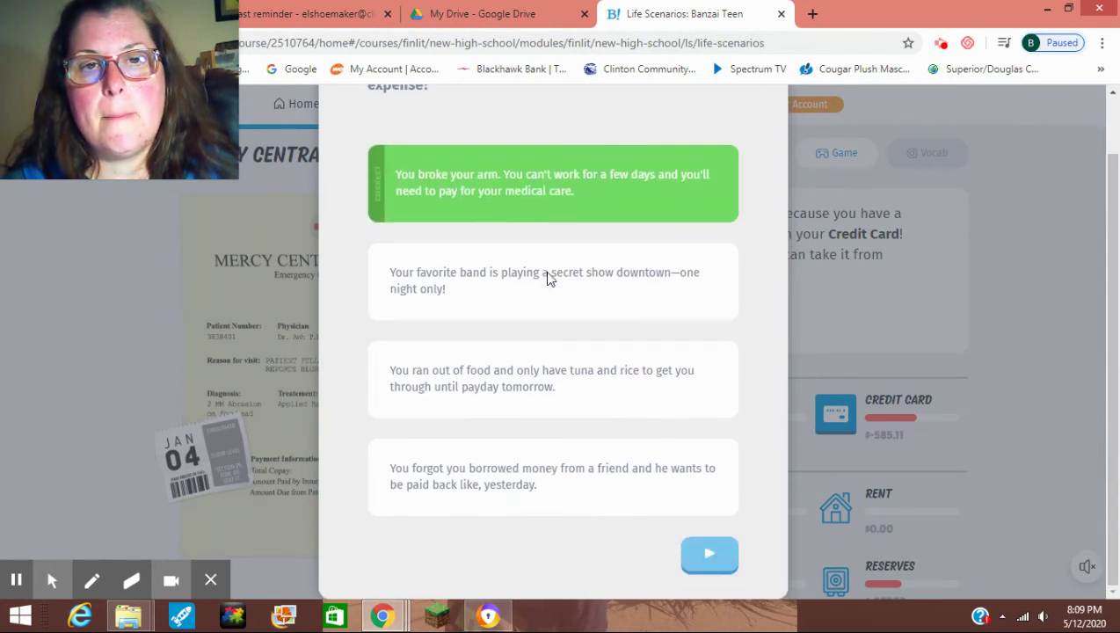
left_click(716, 558)
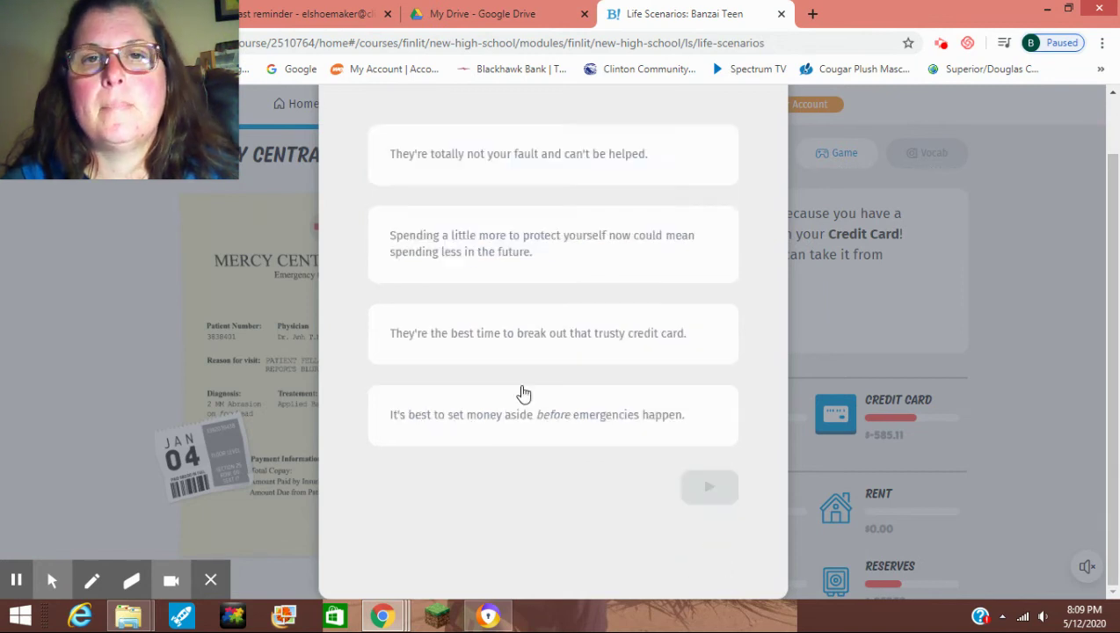
scroll(497, 376, "up", 2)
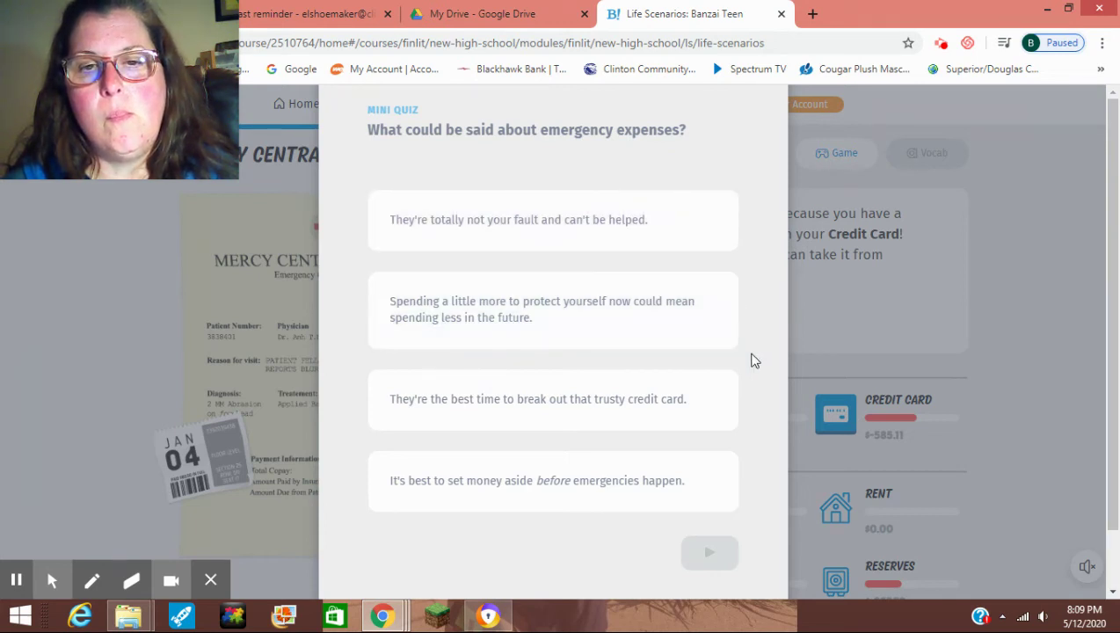
left_click(450, 505)
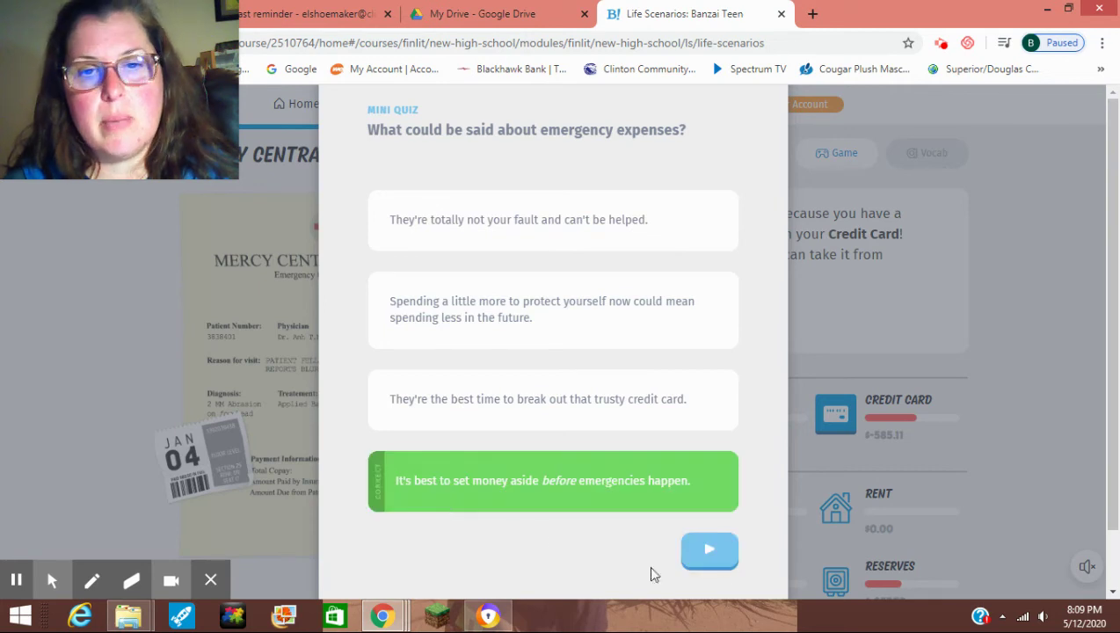
left_click(710, 561)
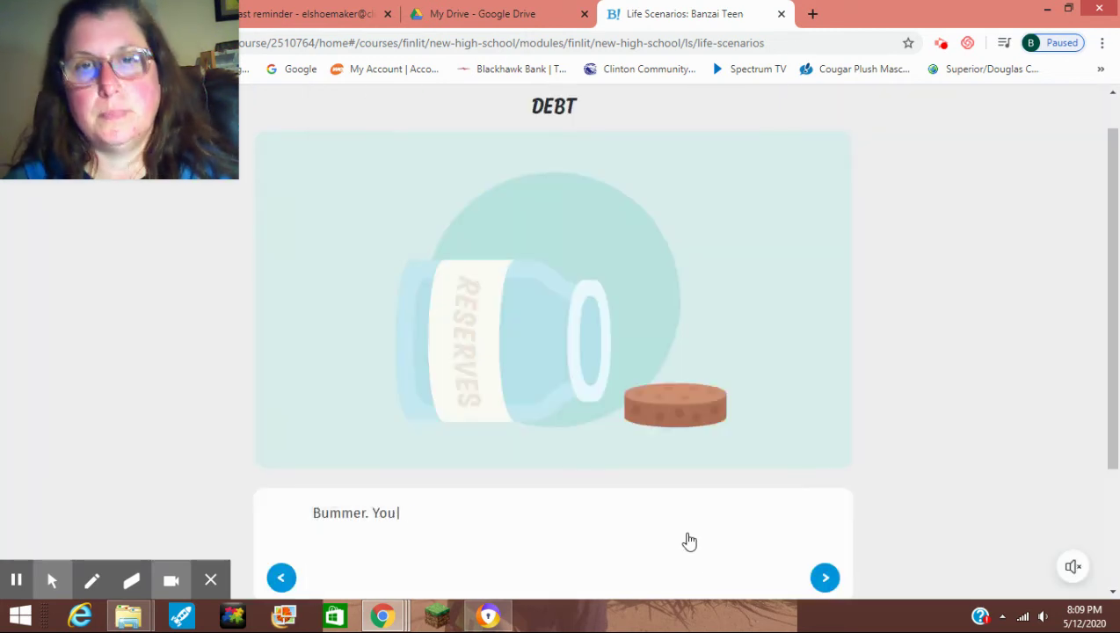
Page through the Debt, Reserves meter and rainy-day tutorial slides to the credit card statement.
scroll(958, 446, "down", 1)
scroll(957, 443, "down", 1)
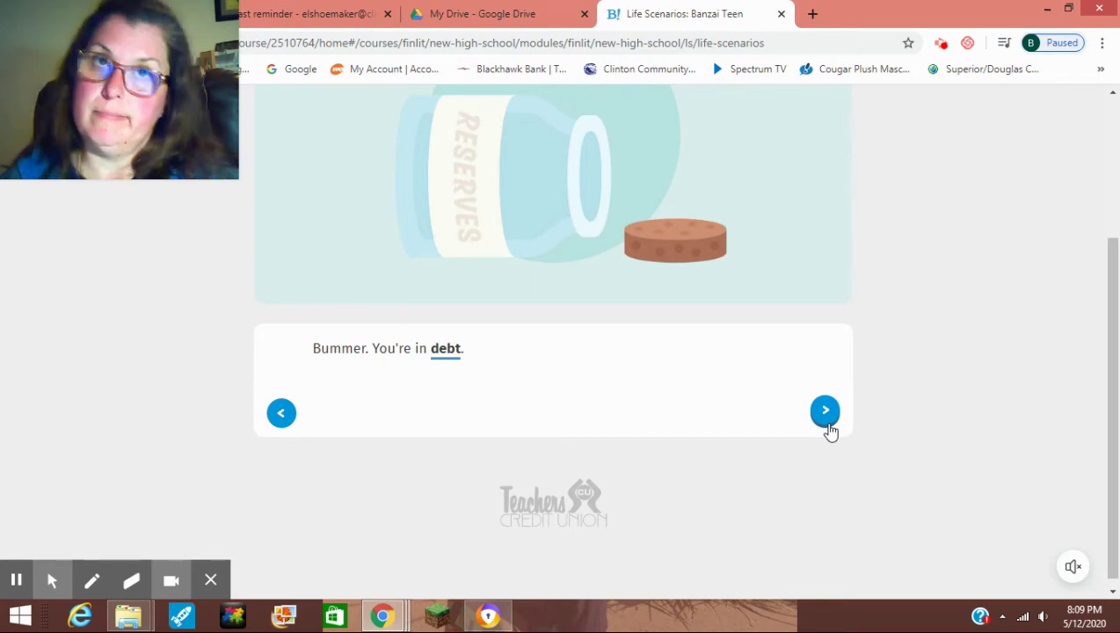
left_click(827, 422)
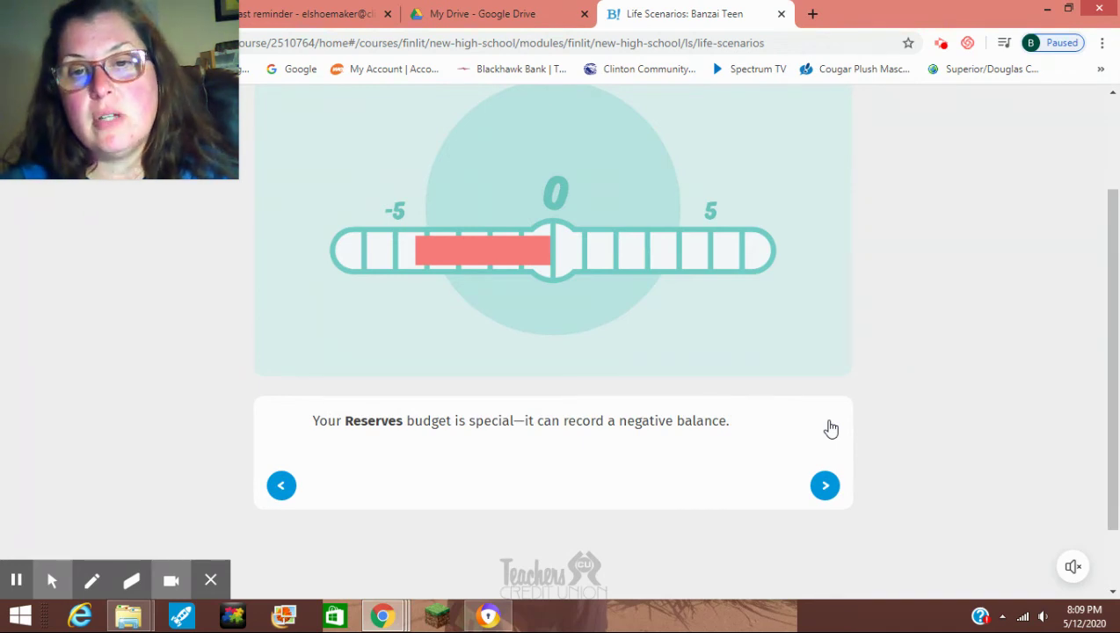
left_click(825, 492)
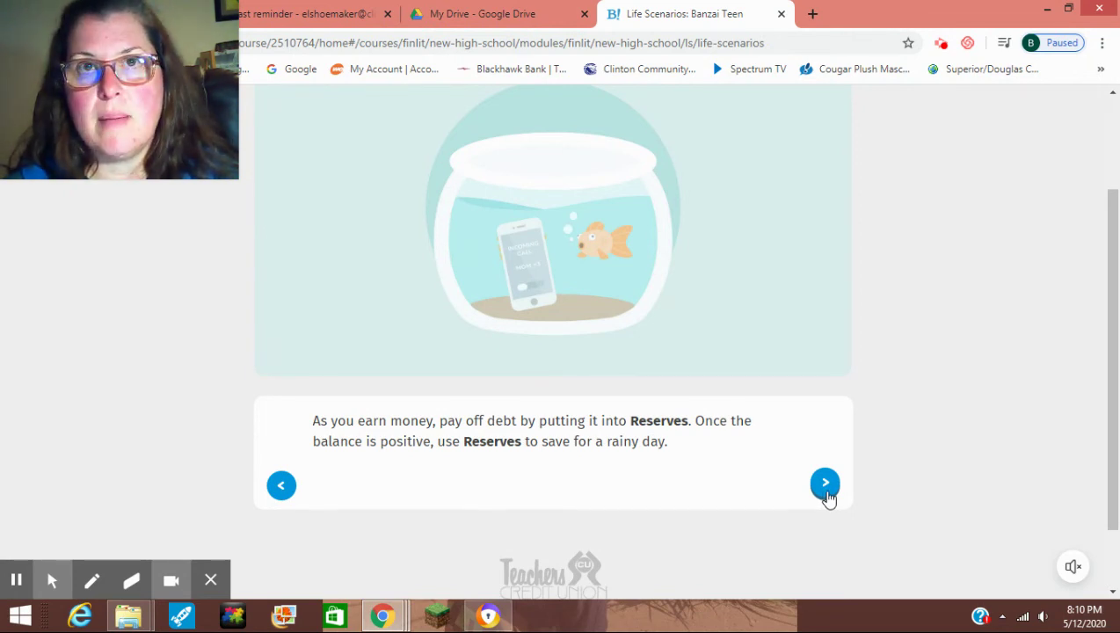
left_click(828, 497)
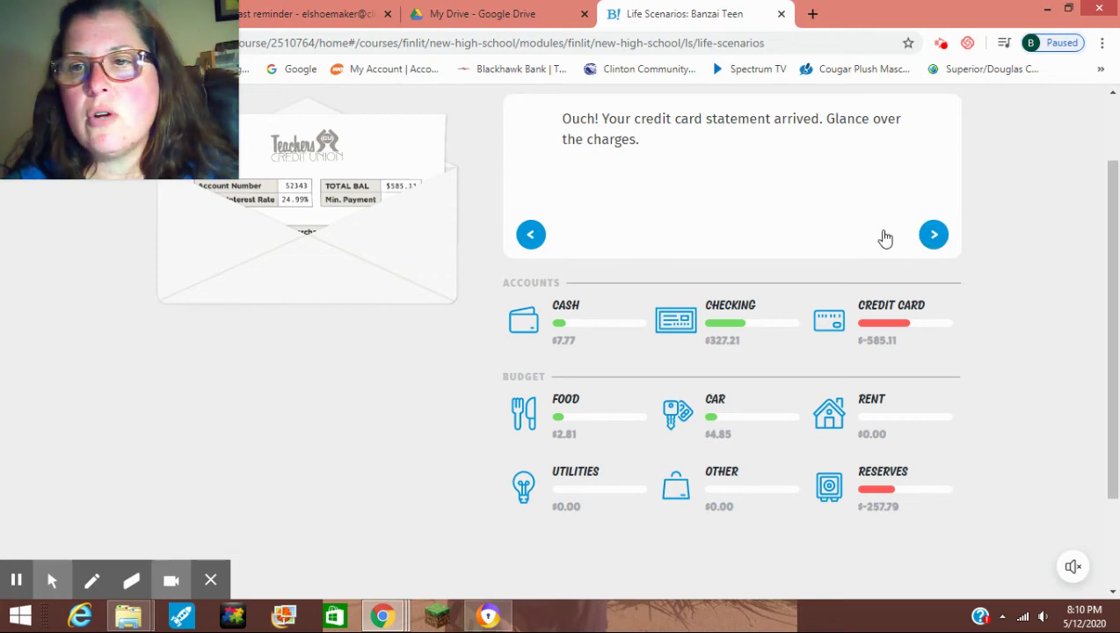
Move on to the credit card statement charges with the $585.11 balance at 24.99%.
left_click(933, 237)
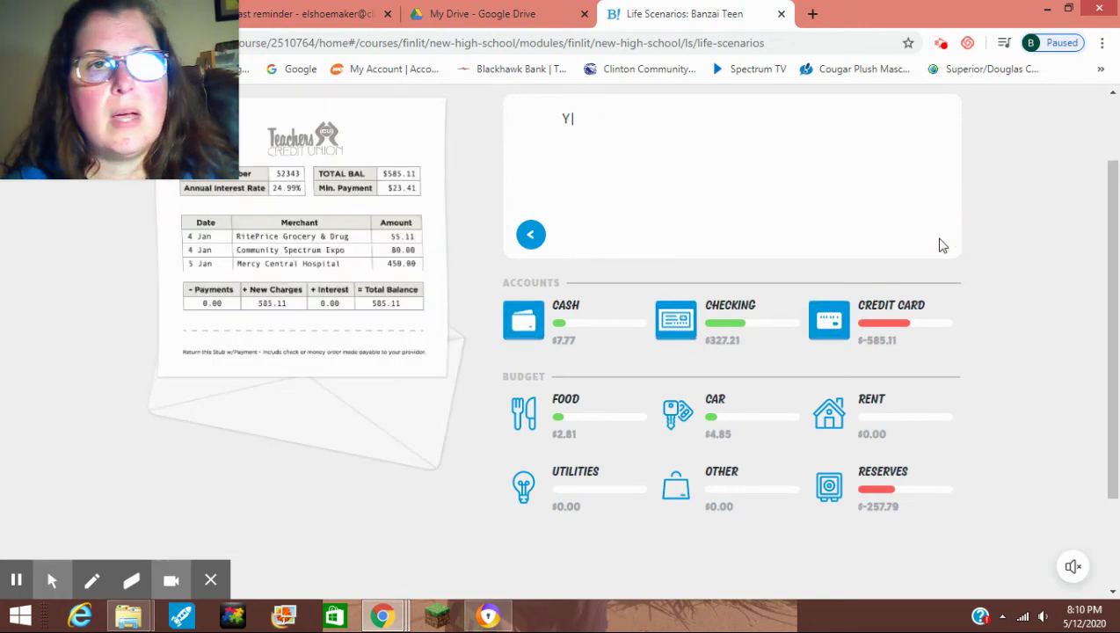
left_click_drag(94, 53, 120, 82)
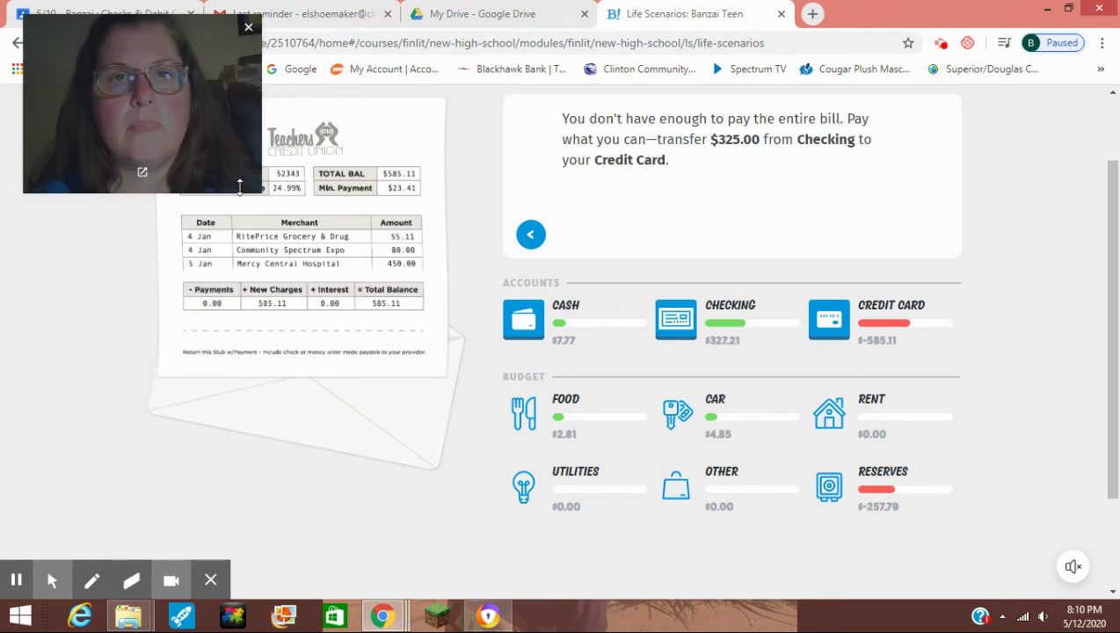
scroll(437, 270, "up", 2)
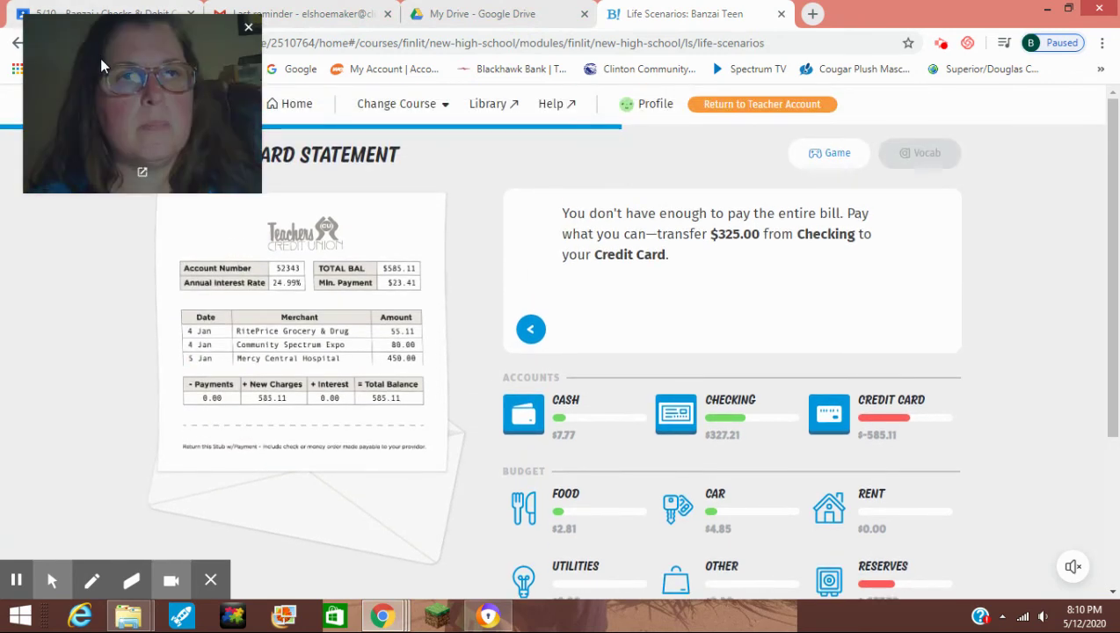
left_click_drag(100, 58, 110, 86)
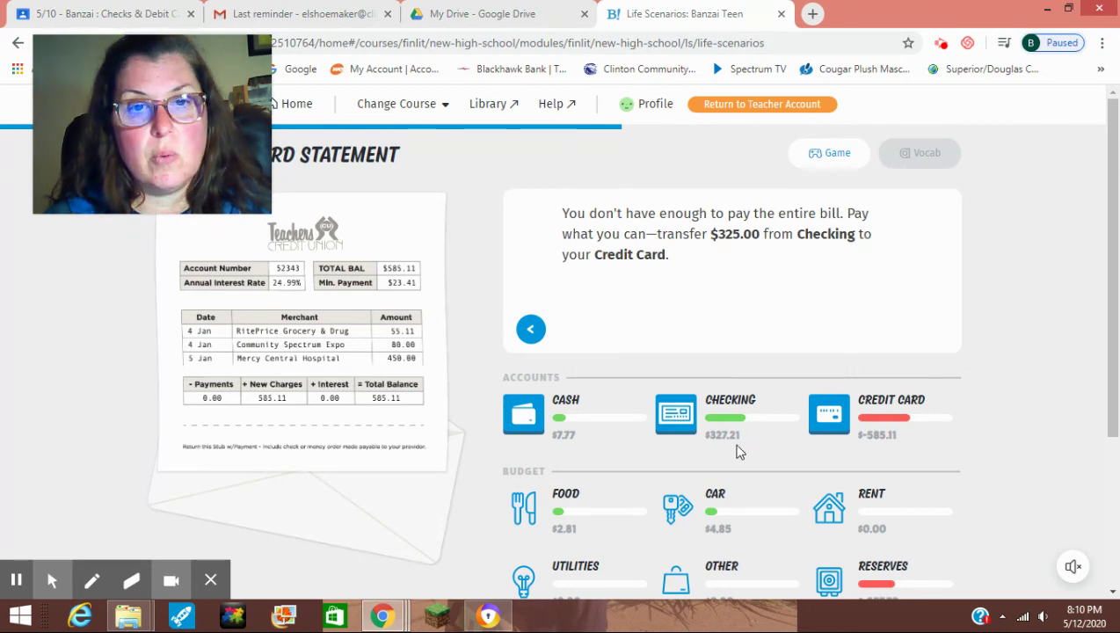
Pay $325 from Checking onto the Credit Card and finish the statement.
left_click(677, 427)
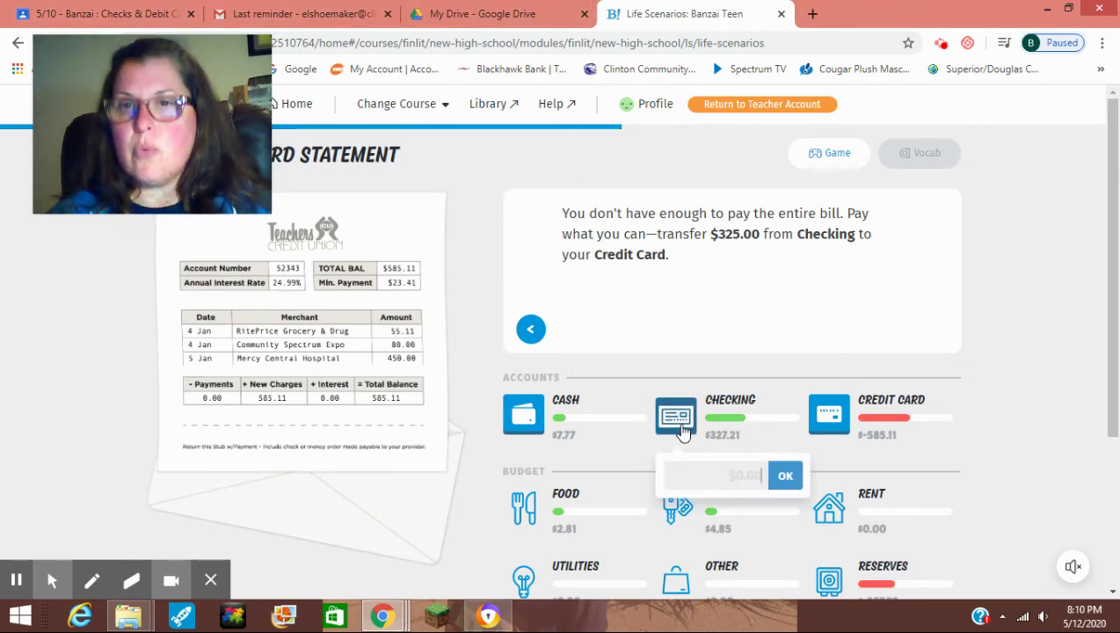
type("325")
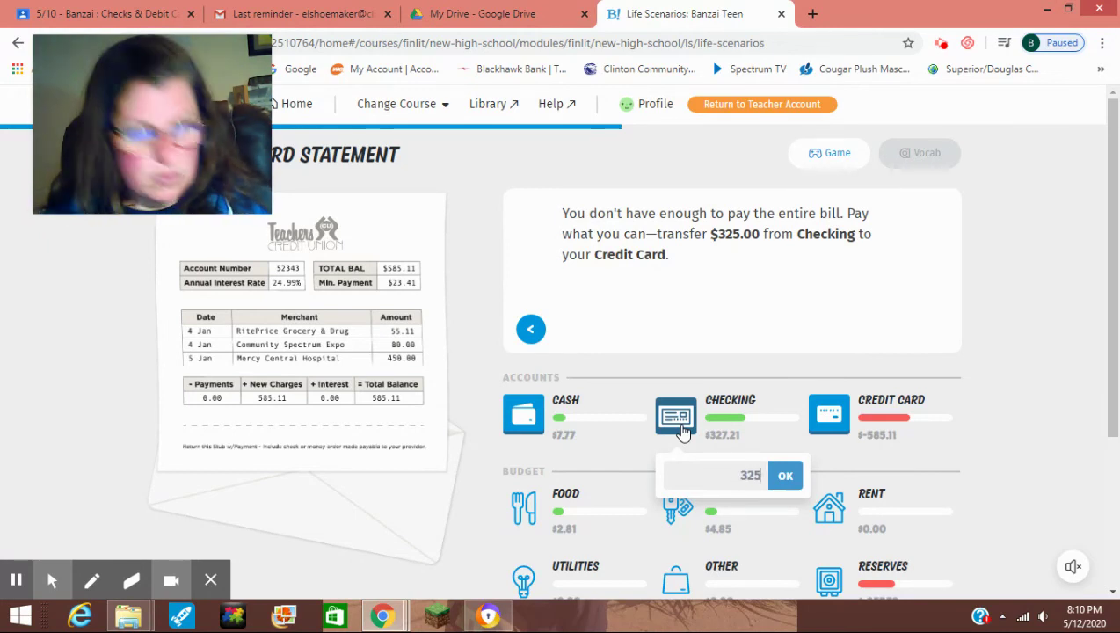
left_click(786, 479)
left_click(828, 419)
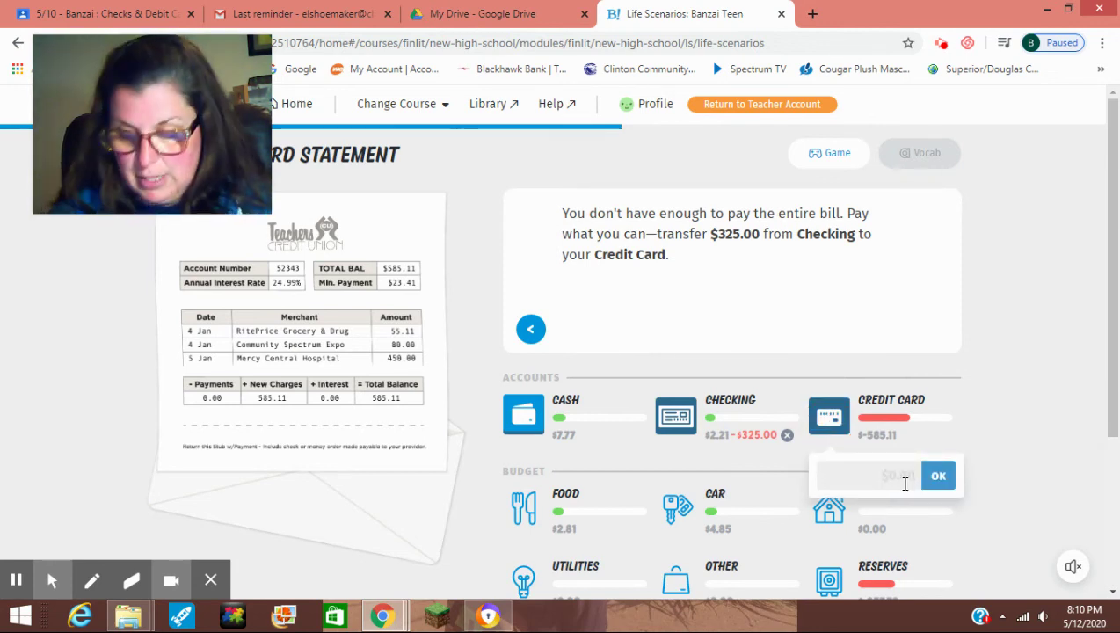
key("Return")
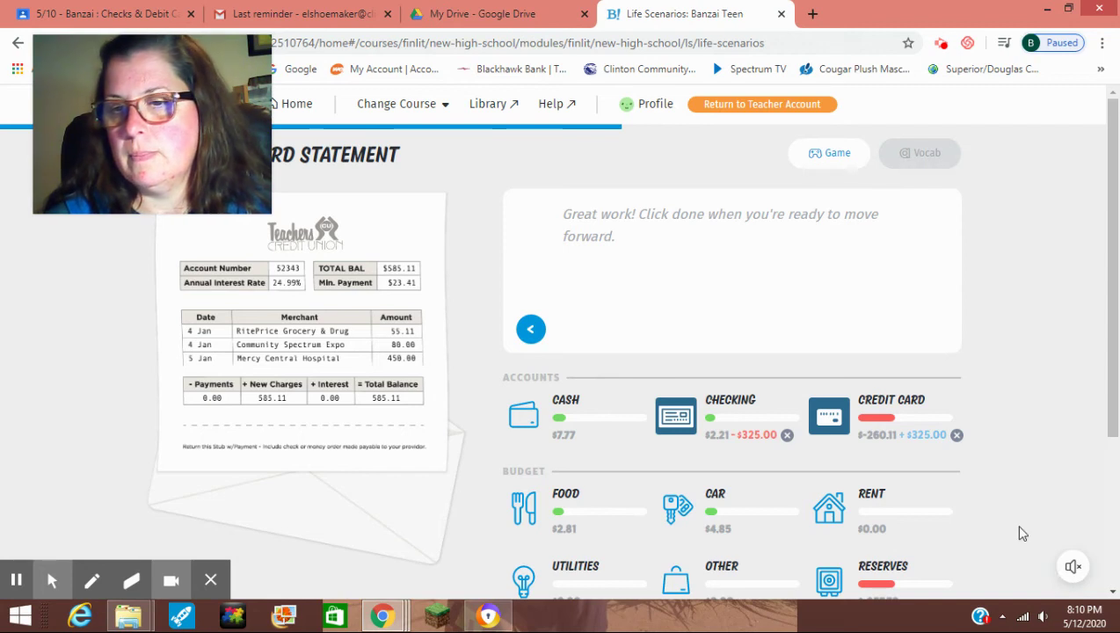
scroll(1022, 533, "down", 2)
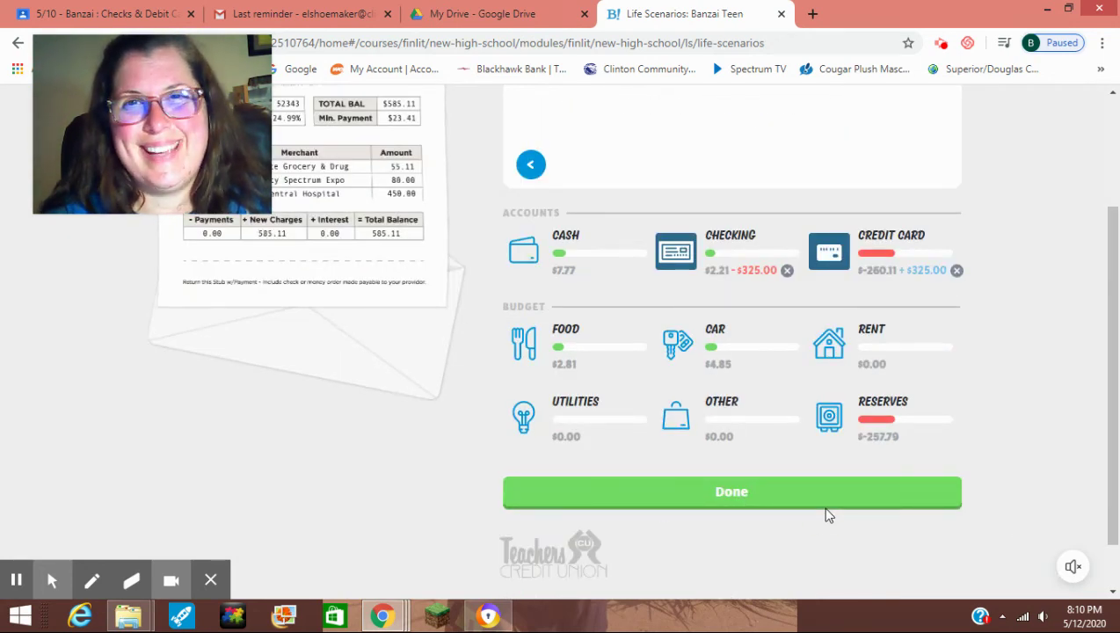
scroll(712, 470, "up", 2)
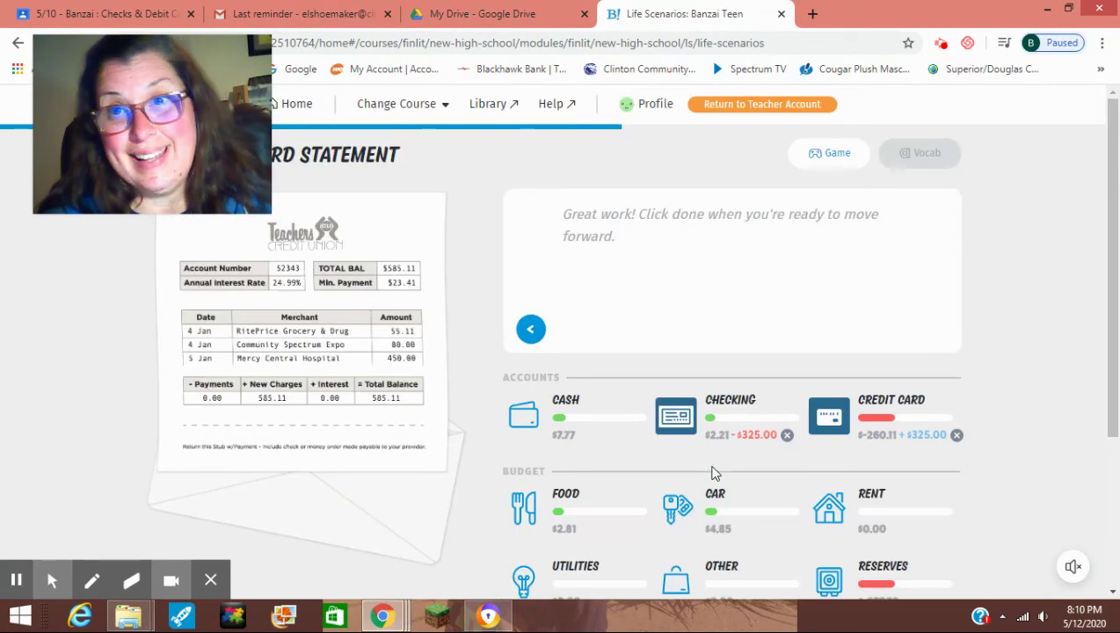
scroll(714, 472, "down", 3)
left_click(781, 430)
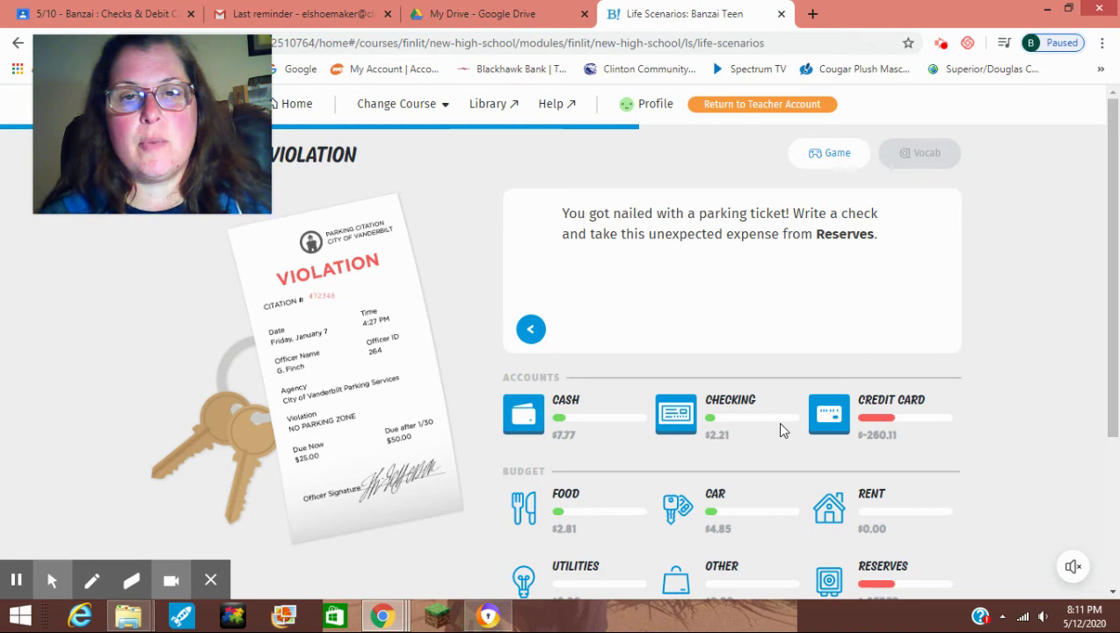
Enlarge the parking citation to read it, then return it to normal size.
key("alt+z")
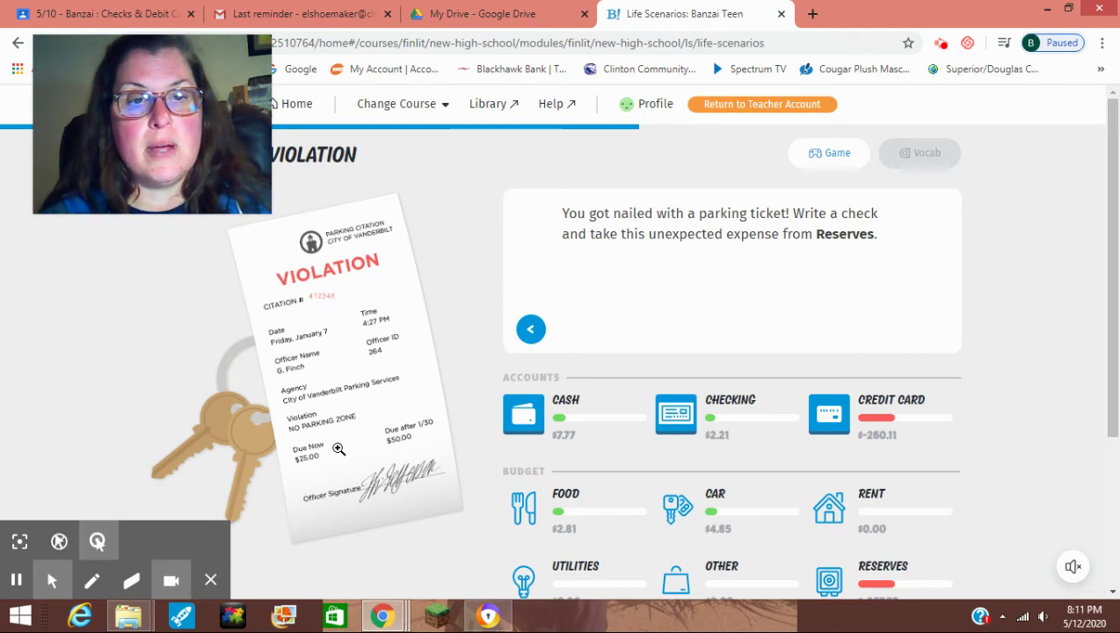
left_click(337, 448)
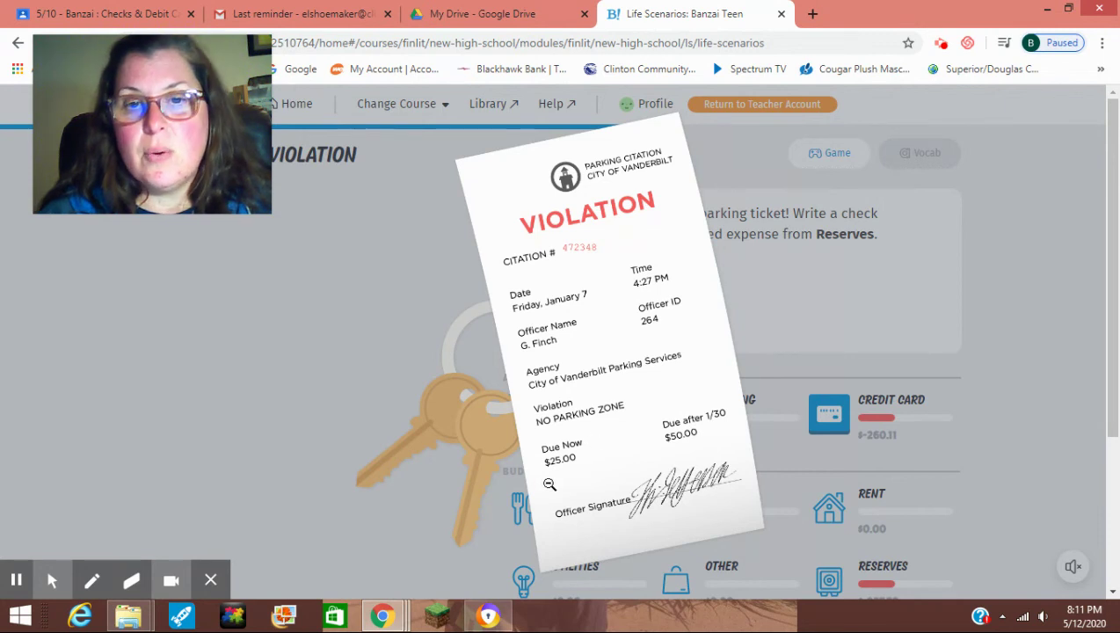
left_click(551, 466)
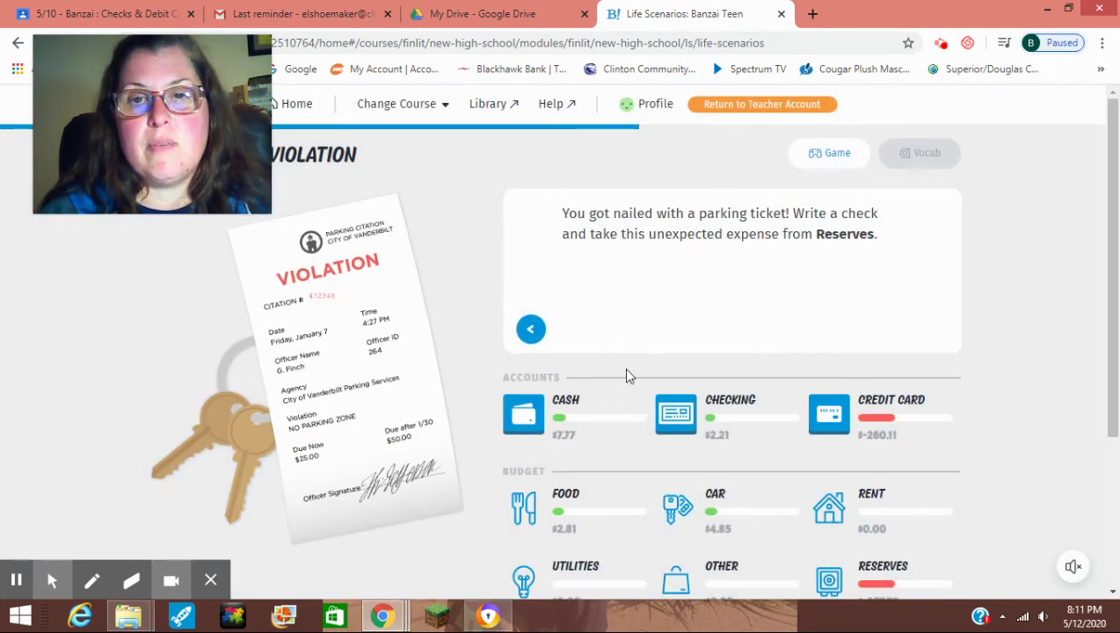
scroll(667, 294, "down", 1)
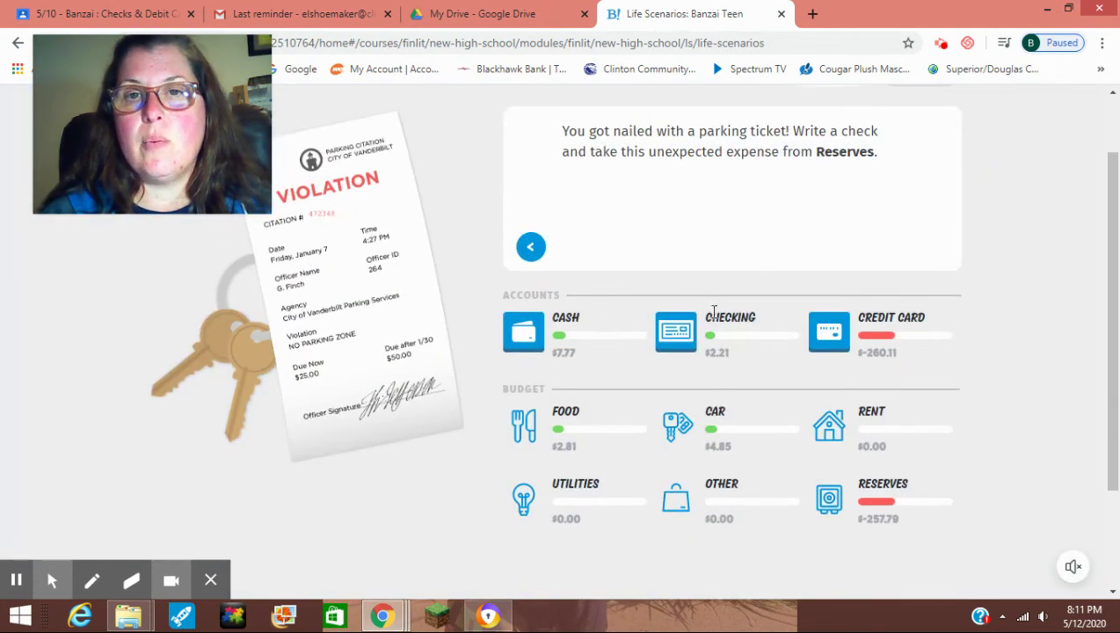
Pay the $25 parking ticket from Checking and Reserves and finish the scenario.
left_click(650, 334)
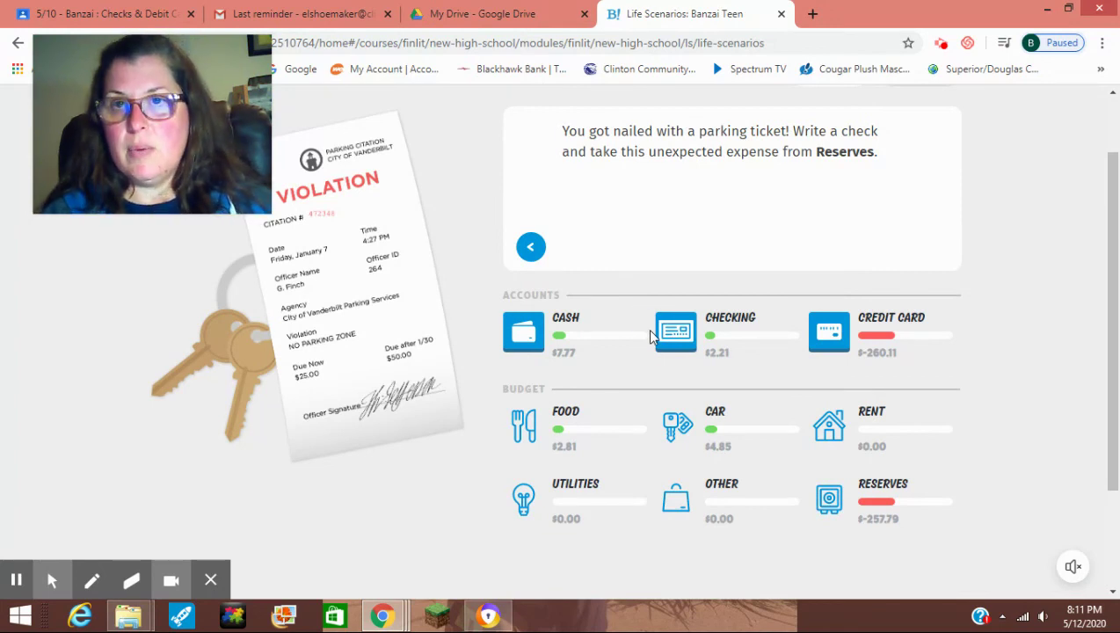
left_click(679, 337)
type("25")
key("Return")
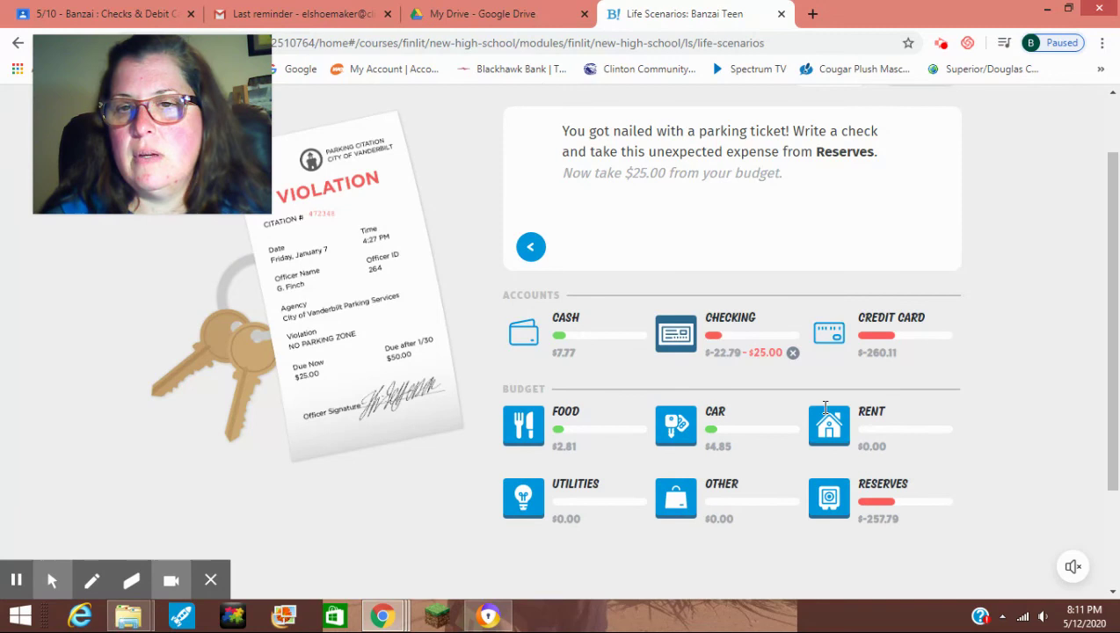
left_click(829, 508)
type("25")
key("Return")
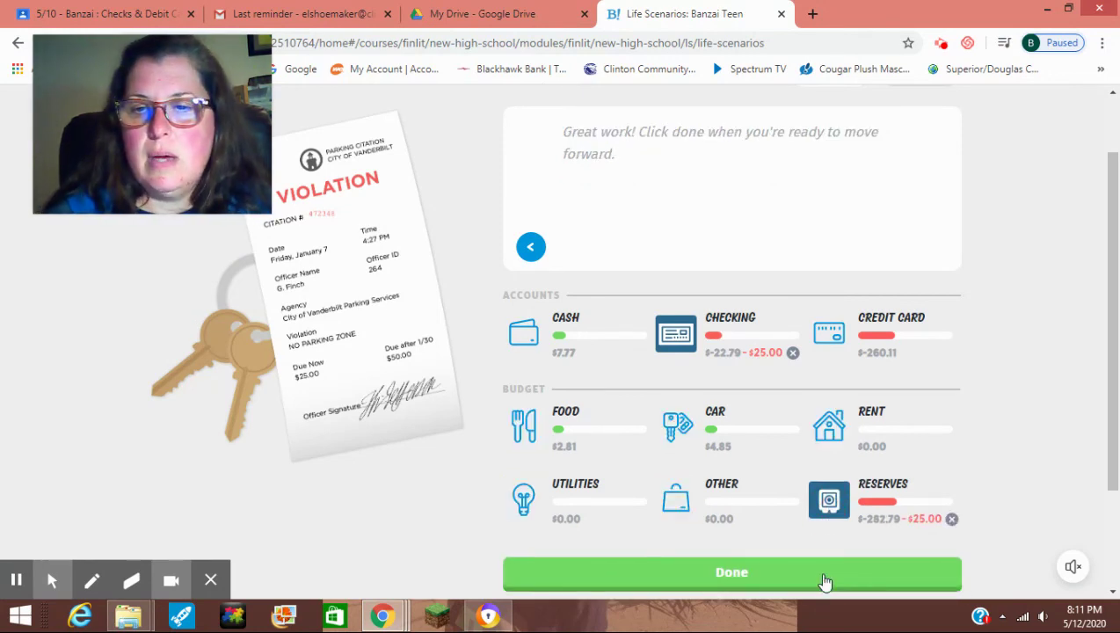
left_click(826, 577)
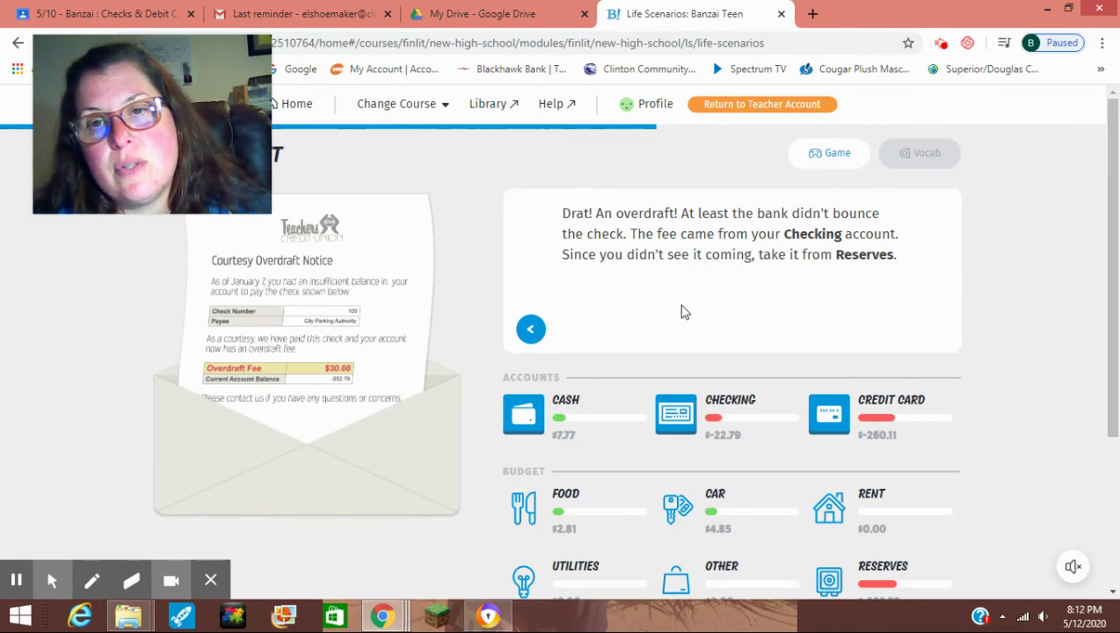
Deduct the $30 overdraft fee from Checking and Reserves, then finish the overdraft scenario.
scroll(684, 311, "down", 1)
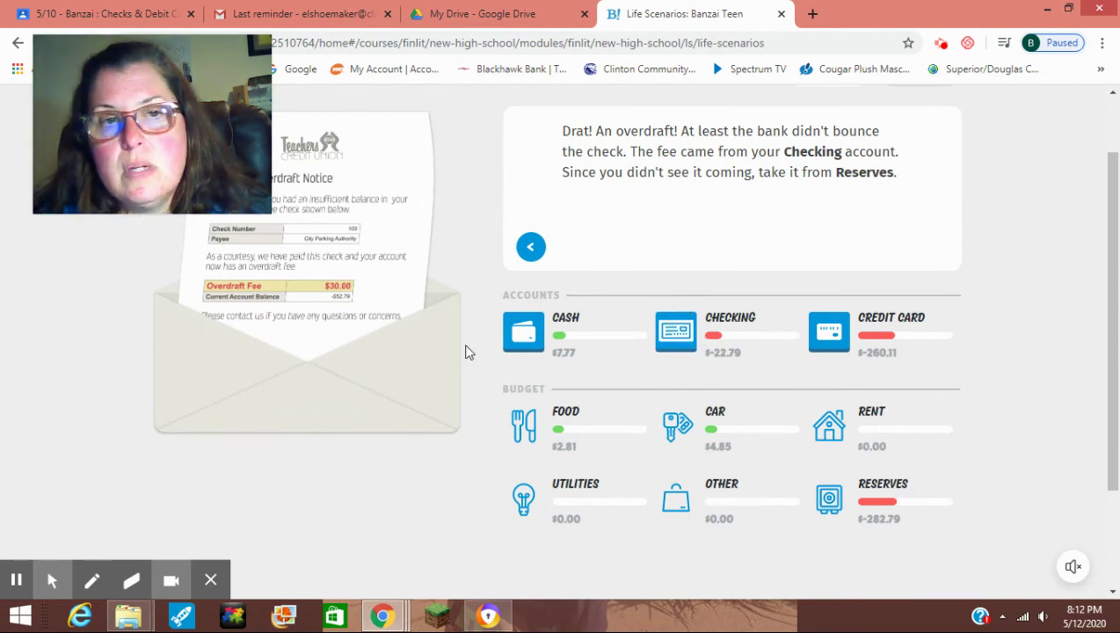
left_click(262, 295)
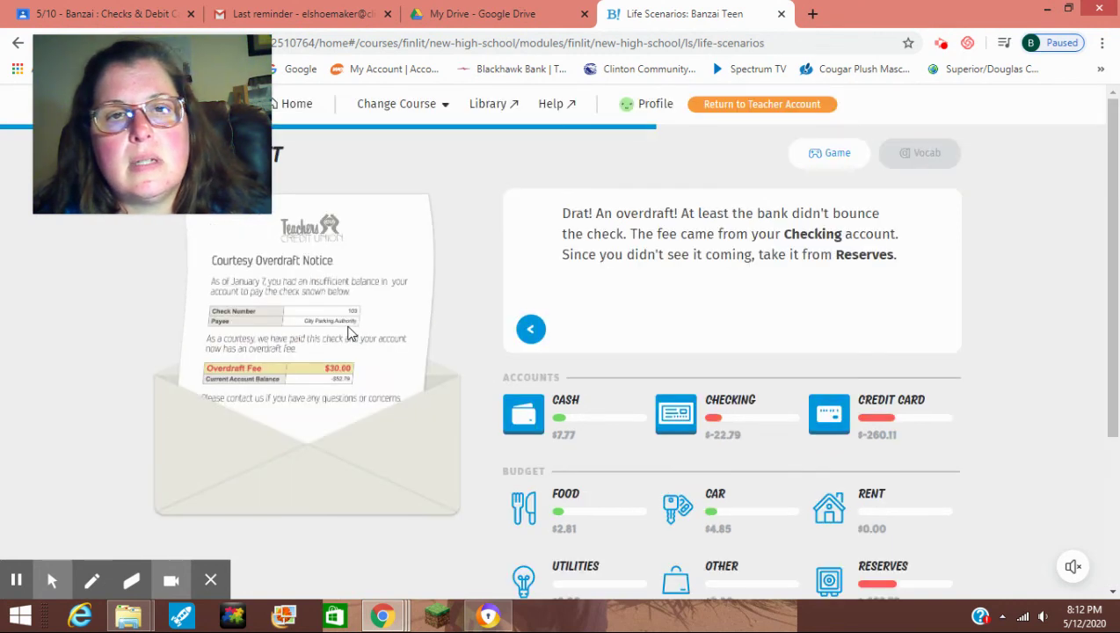
scroll(347, 338, "up", 2)
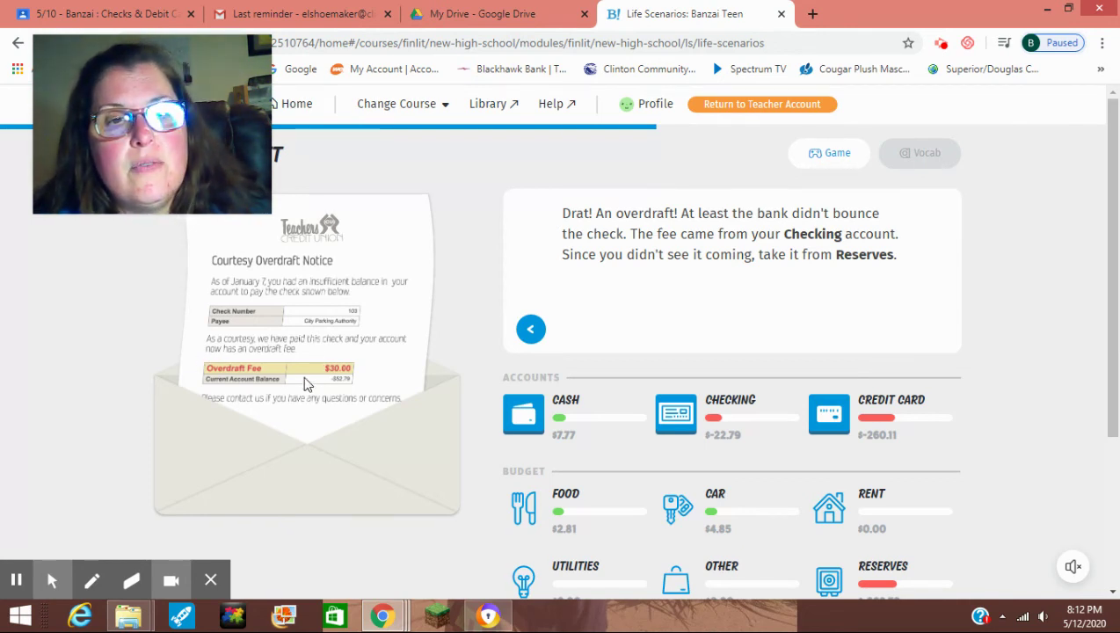
left_click(331, 376)
left_click(694, 429)
type("30")
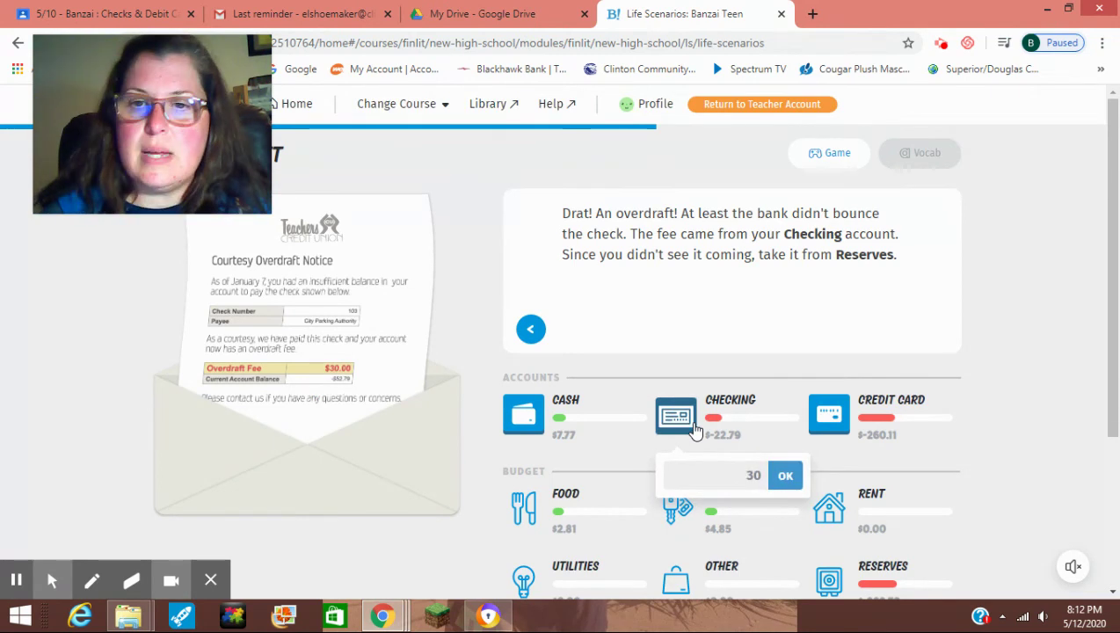
left_click(785, 475)
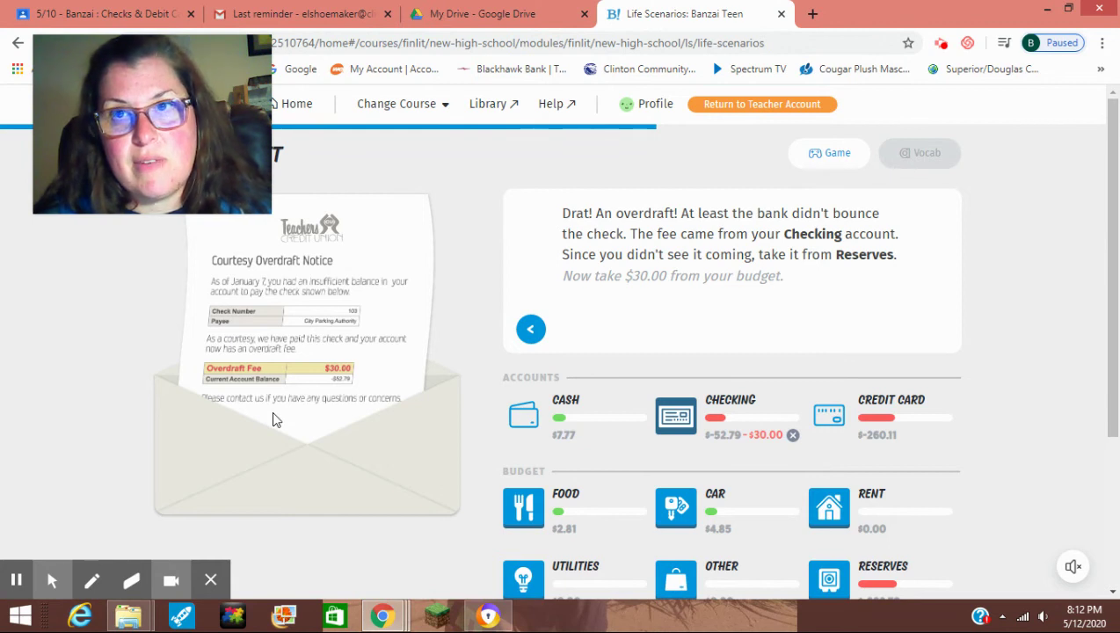
scroll(442, 461, "down", 2)
left_click(832, 513)
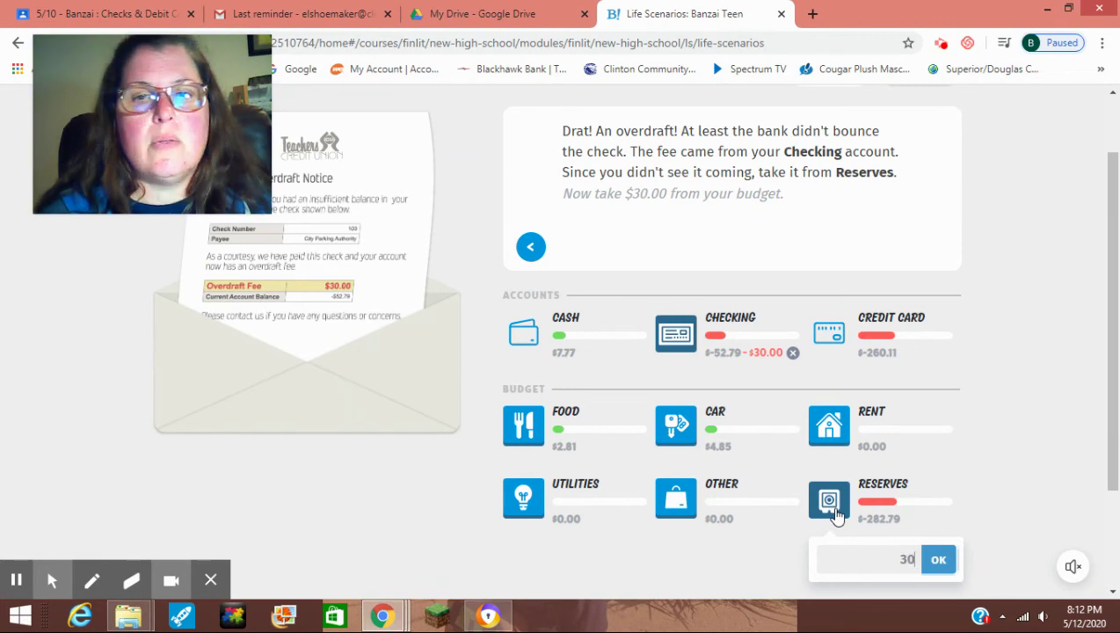
key("Return")
left_click(859, 576)
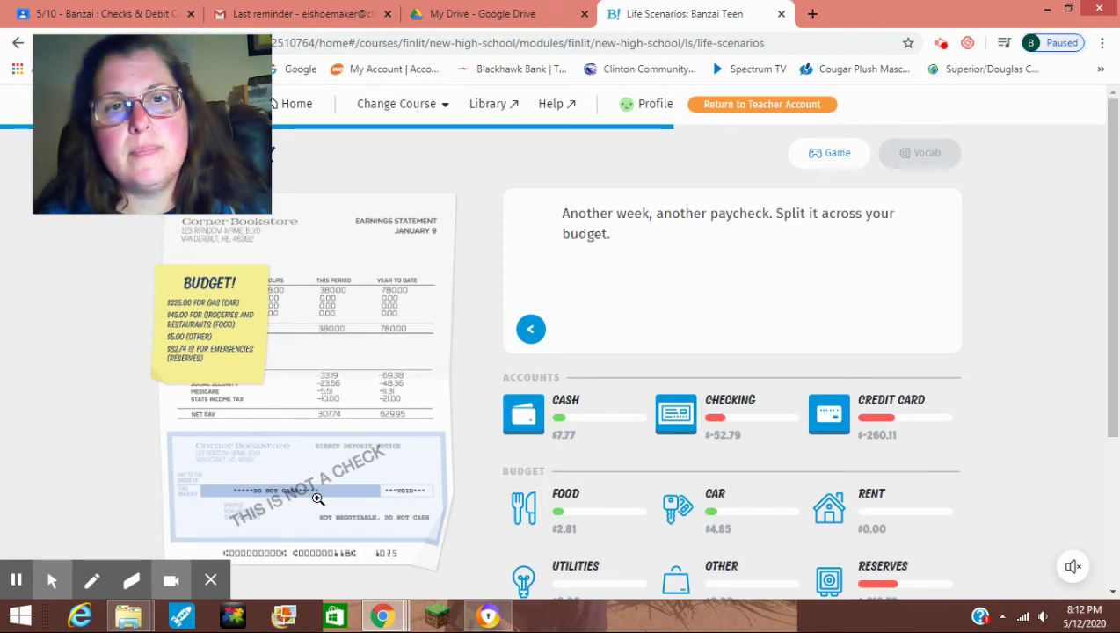
left_click(224, 336)
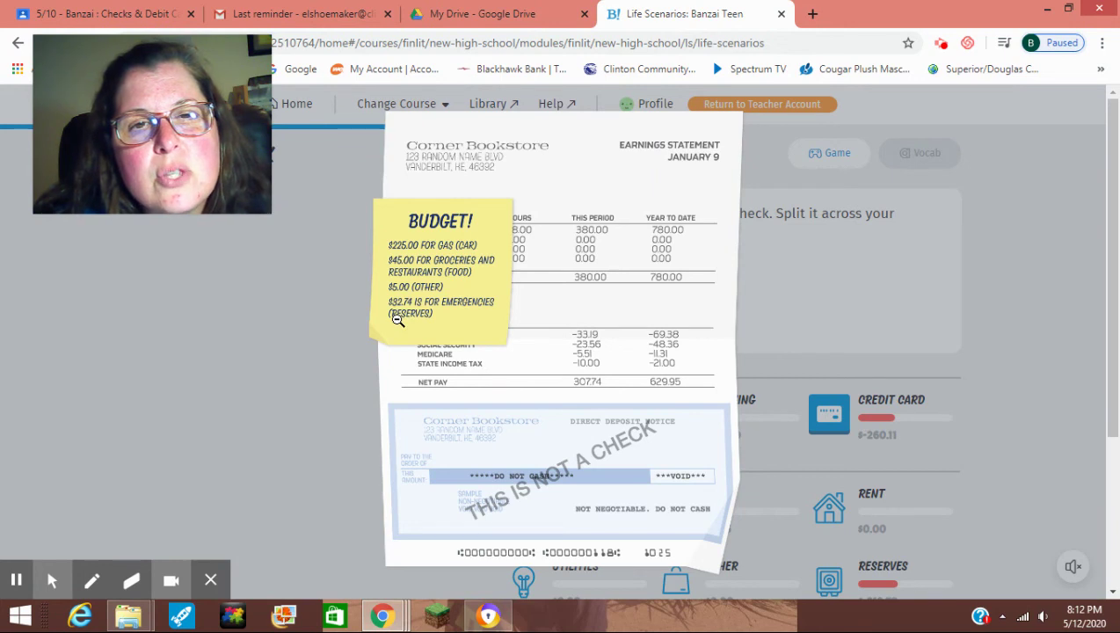
left_click(249, 367)
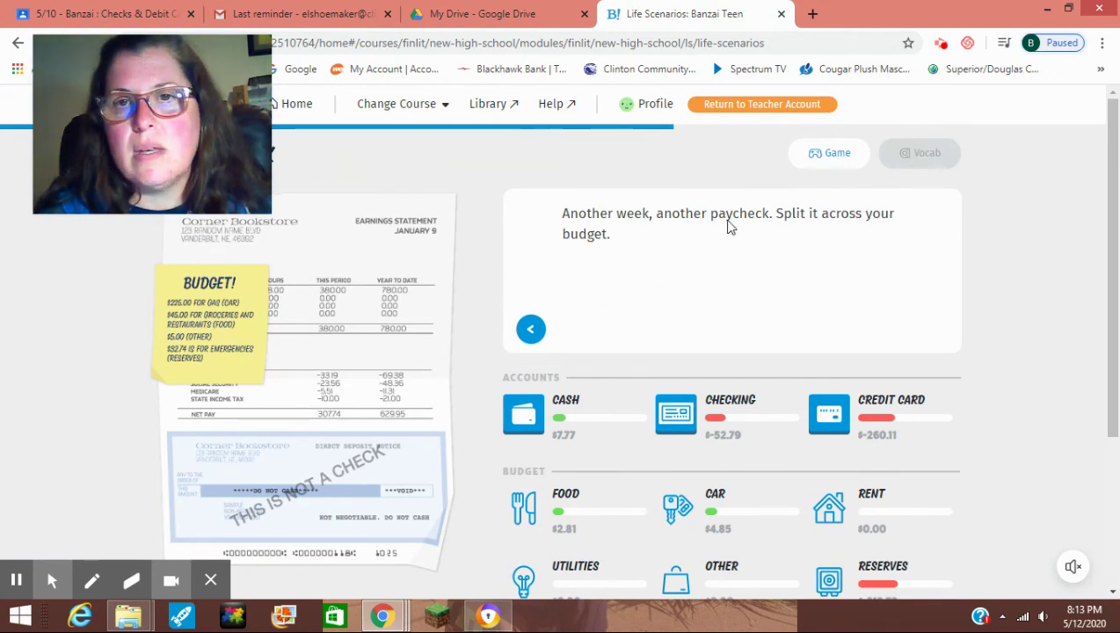
left_click(354, 356)
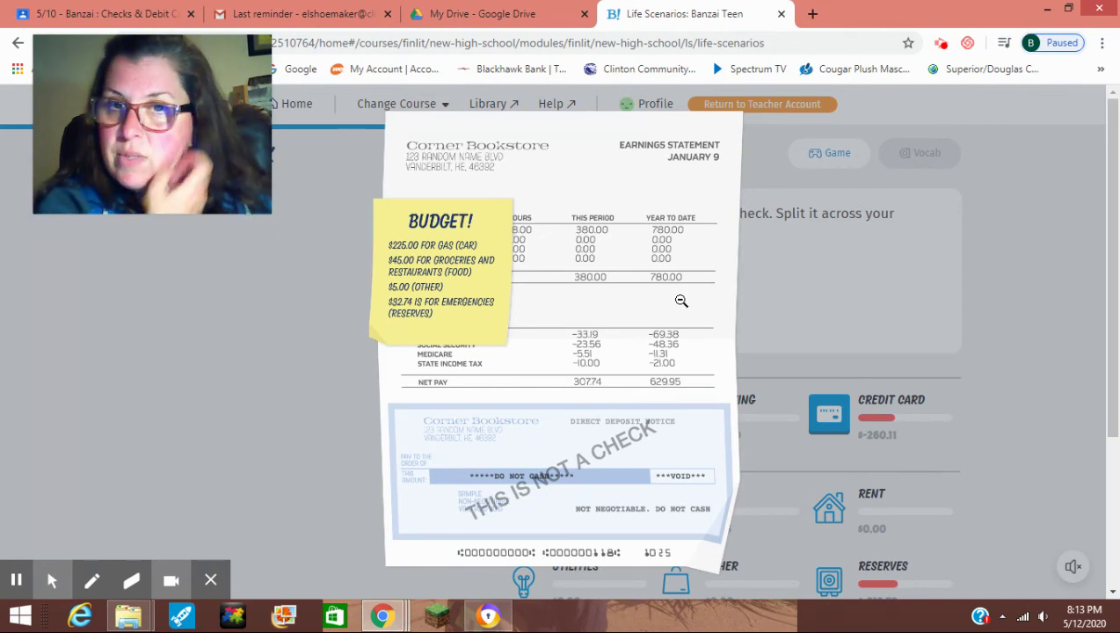
left_click(225, 416)
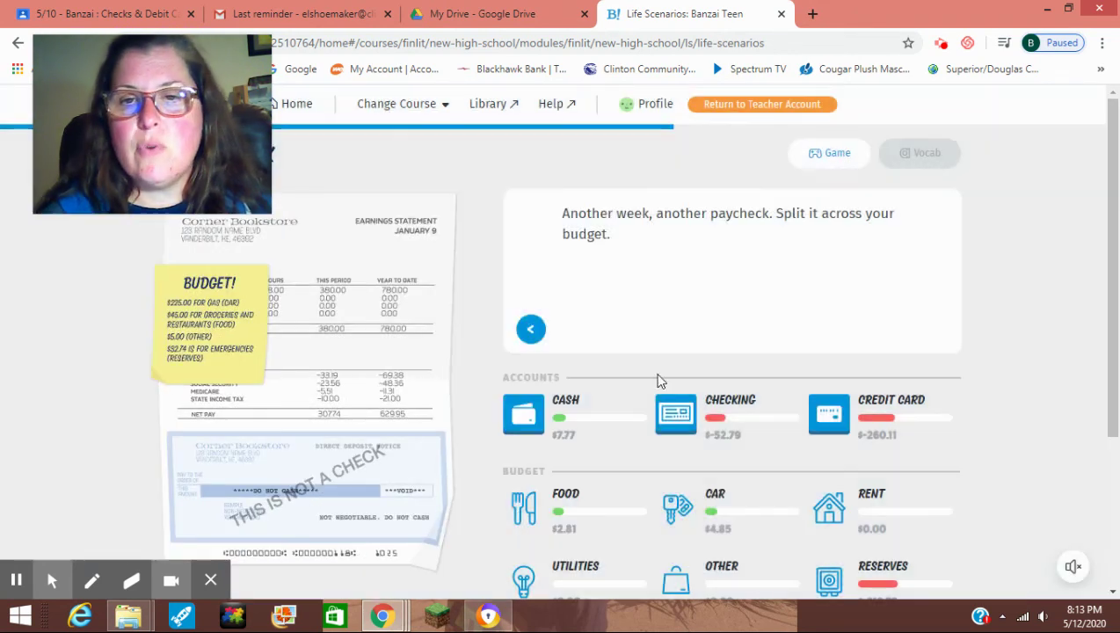
type("307.74")
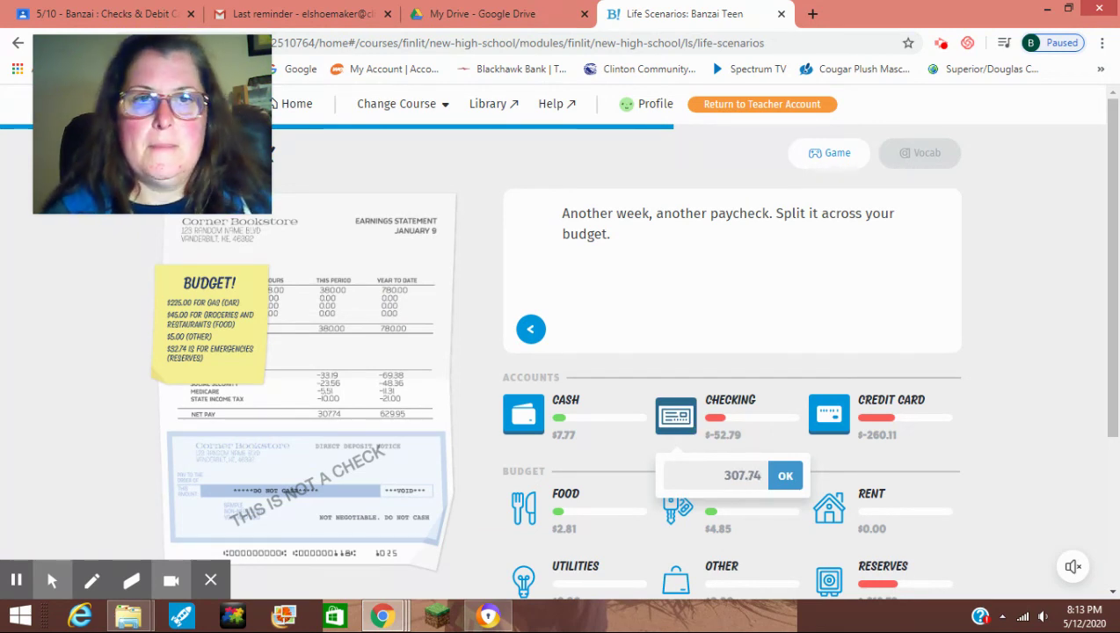
left_click(488, 469)
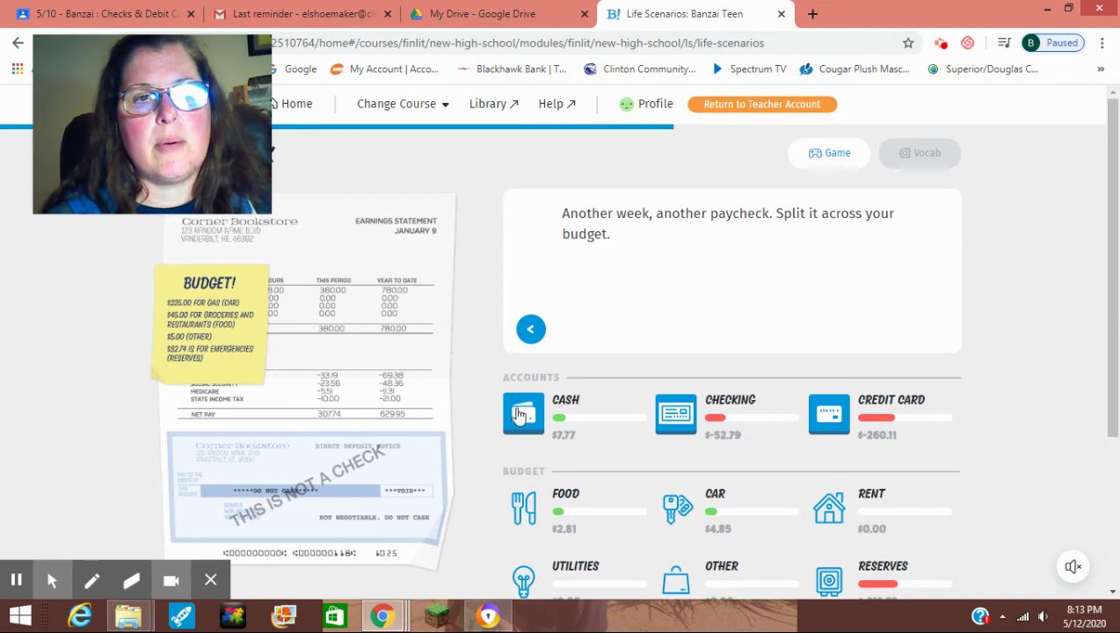
scroll(510, 406, "down", 1)
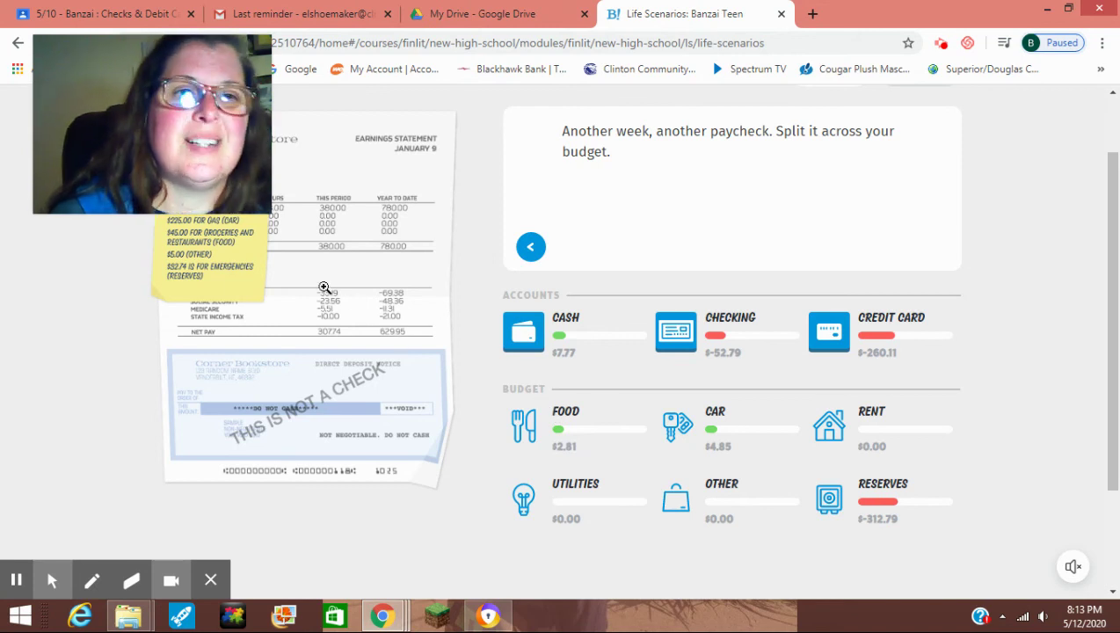
left_click(200, 246)
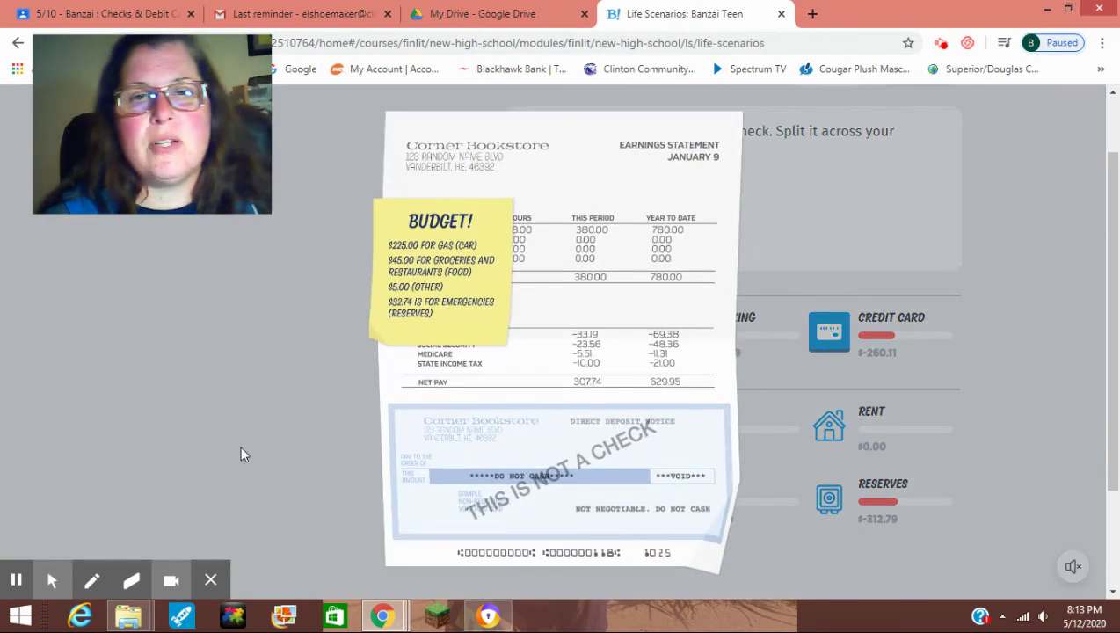
left_click(233, 425)
left_click(264, 308)
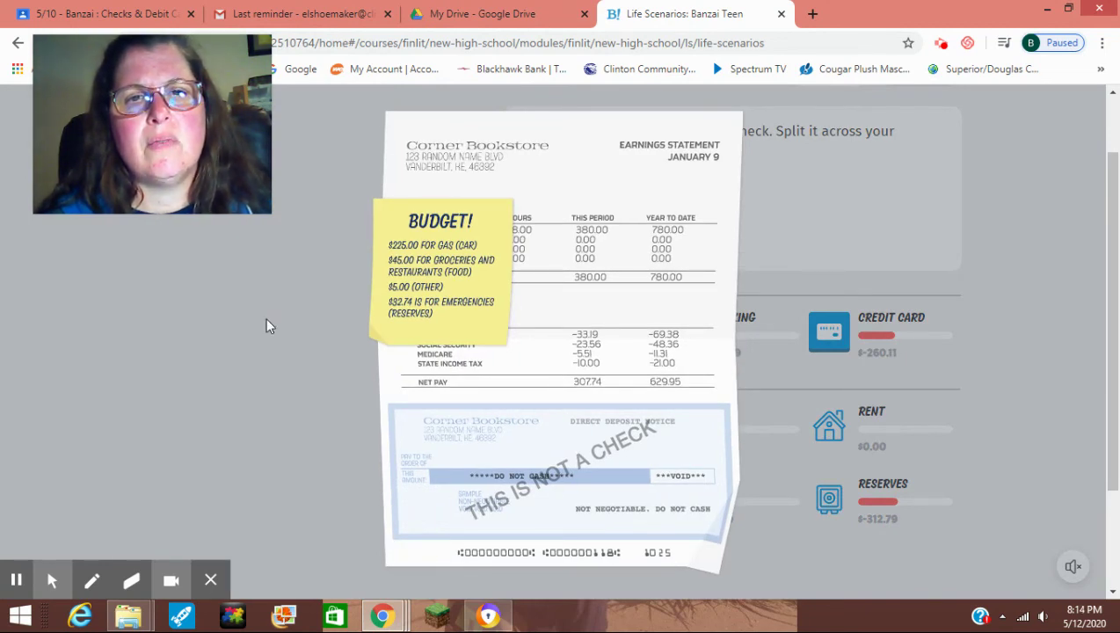
left_click(268, 320)
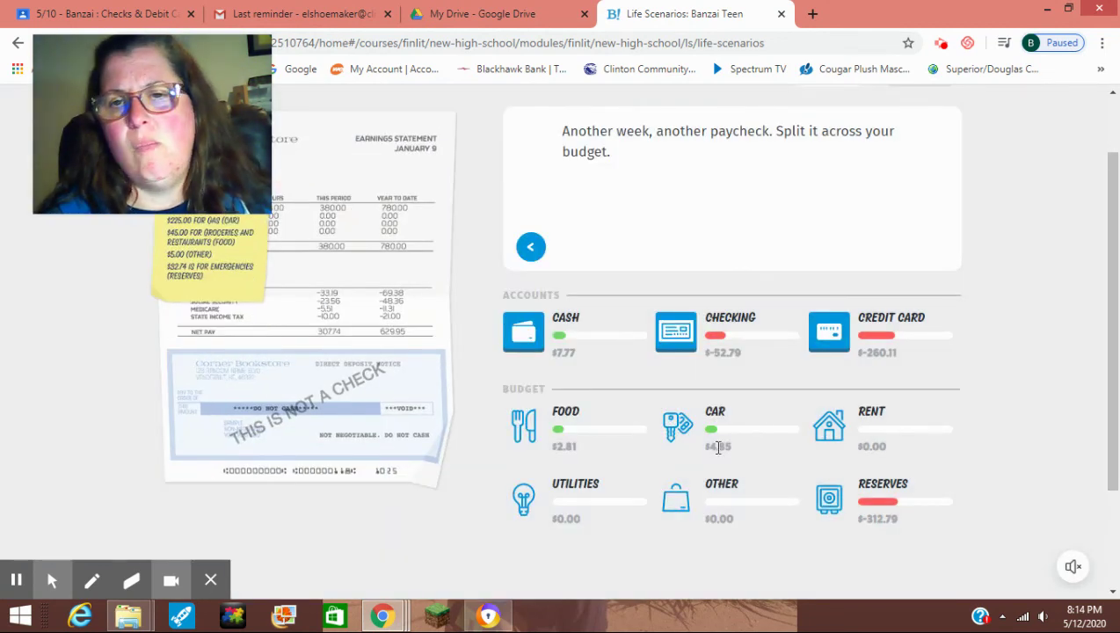
left_click(723, 440)
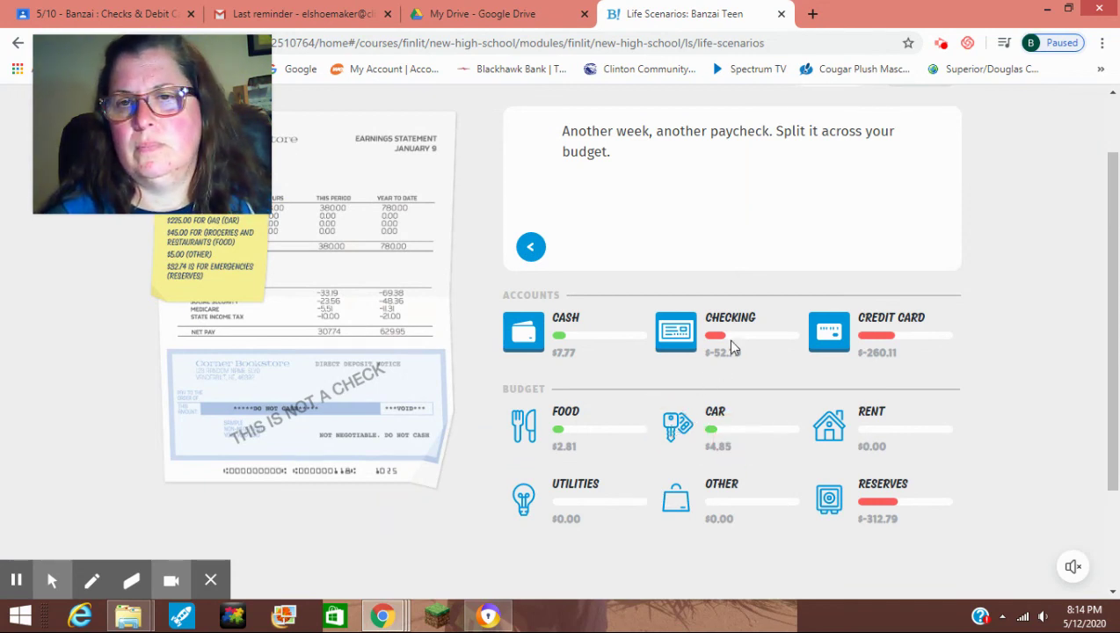
Deposit the $307.74 paycheck into Checking and check the pay stub's budget.
left_click(688, 339)
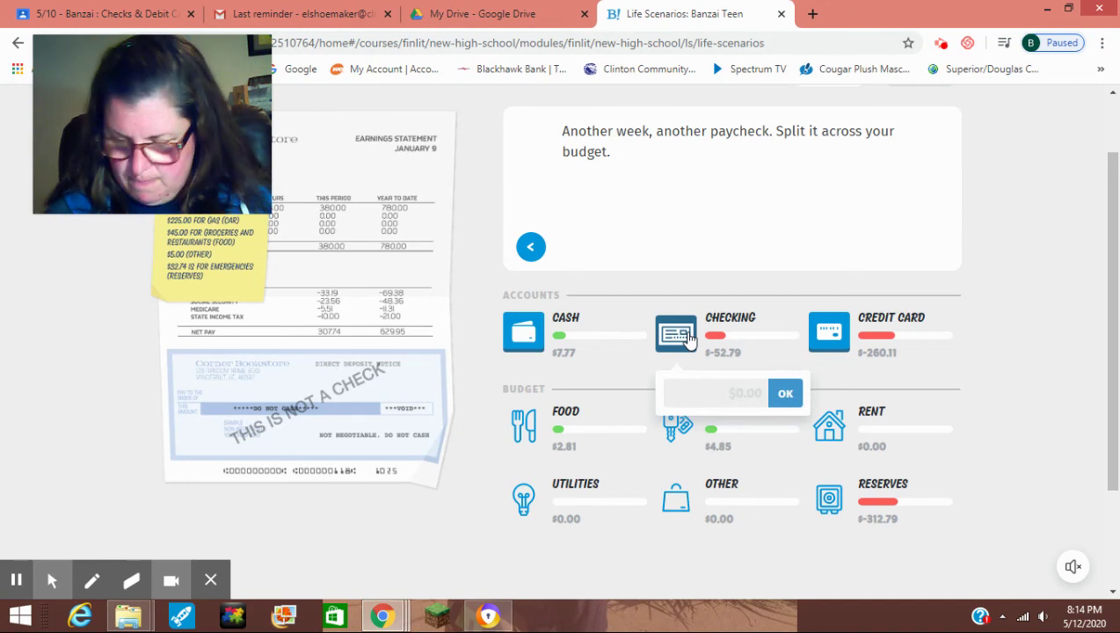
type("307.")
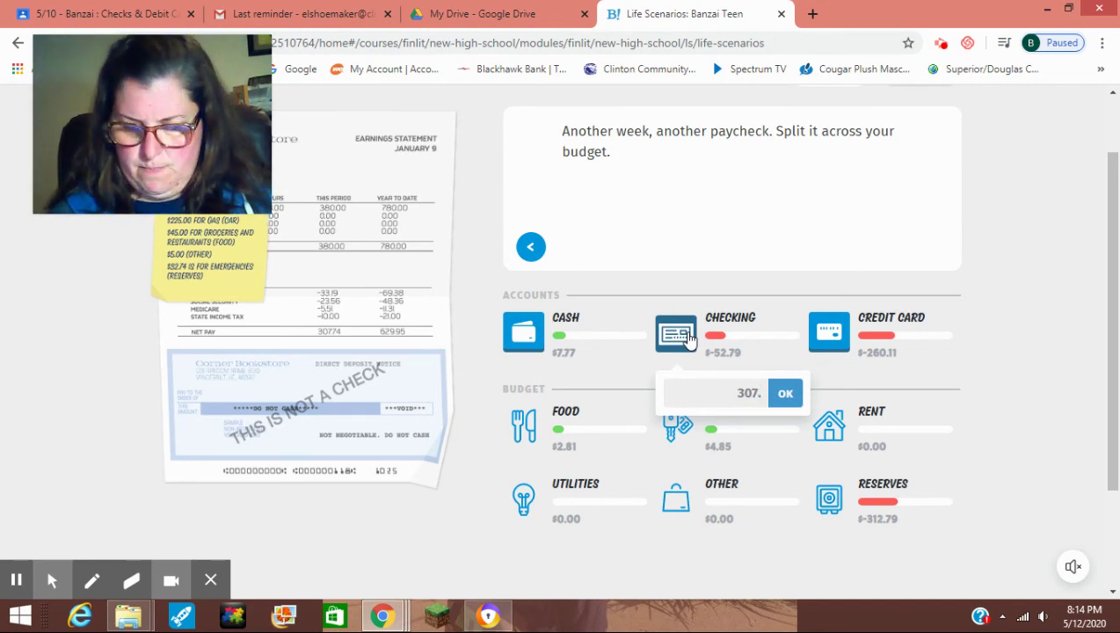
type("74")
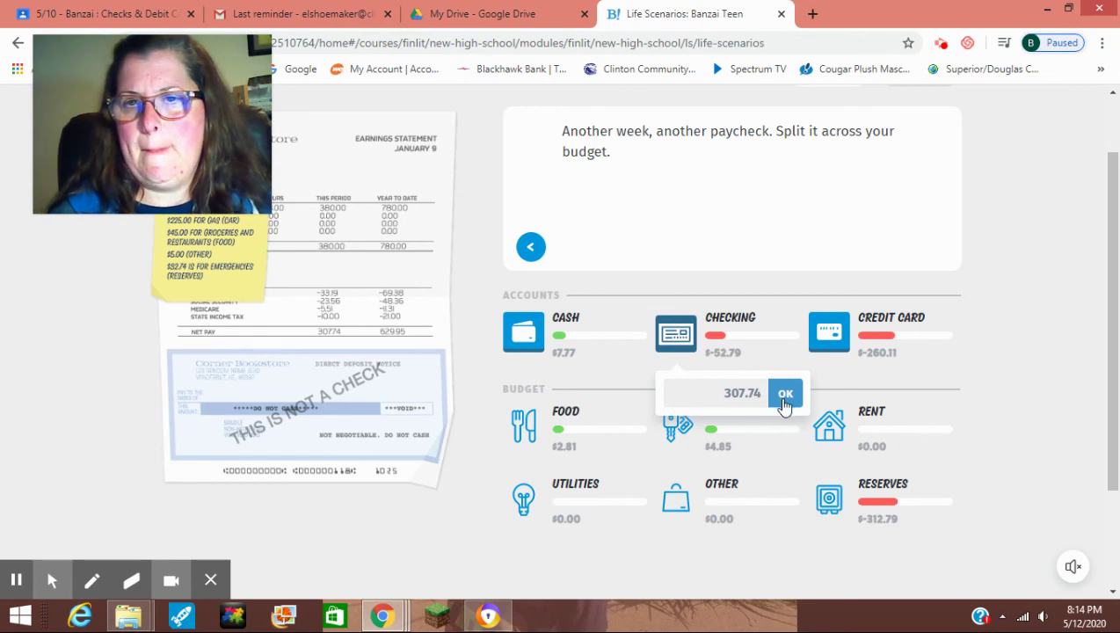
left_click(784, 394)
left_click(219, 264)
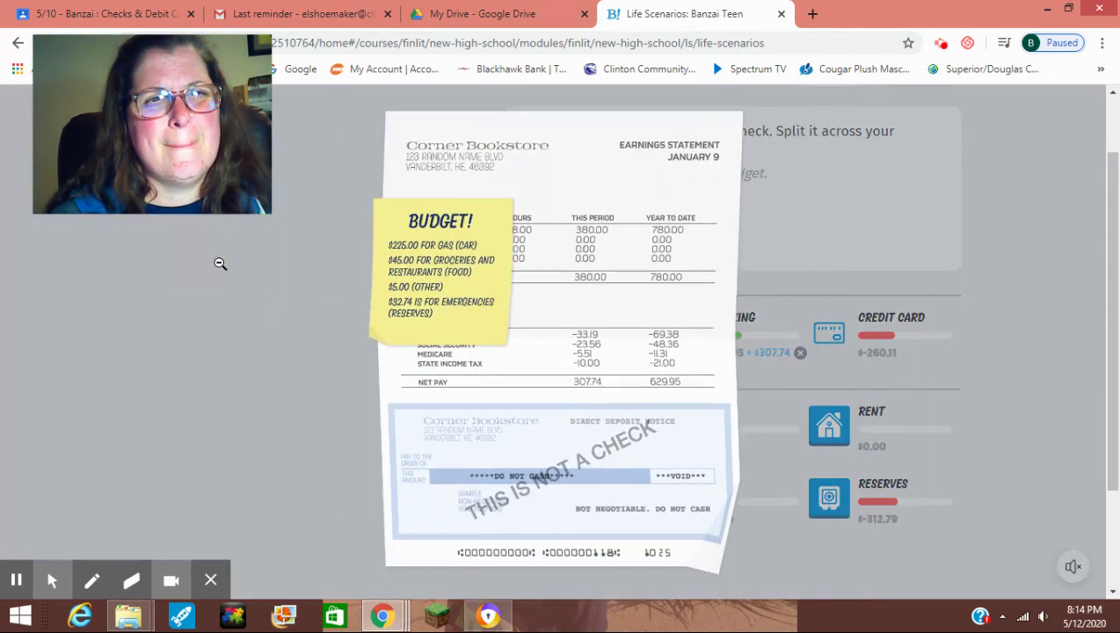
left_click(220, 306)
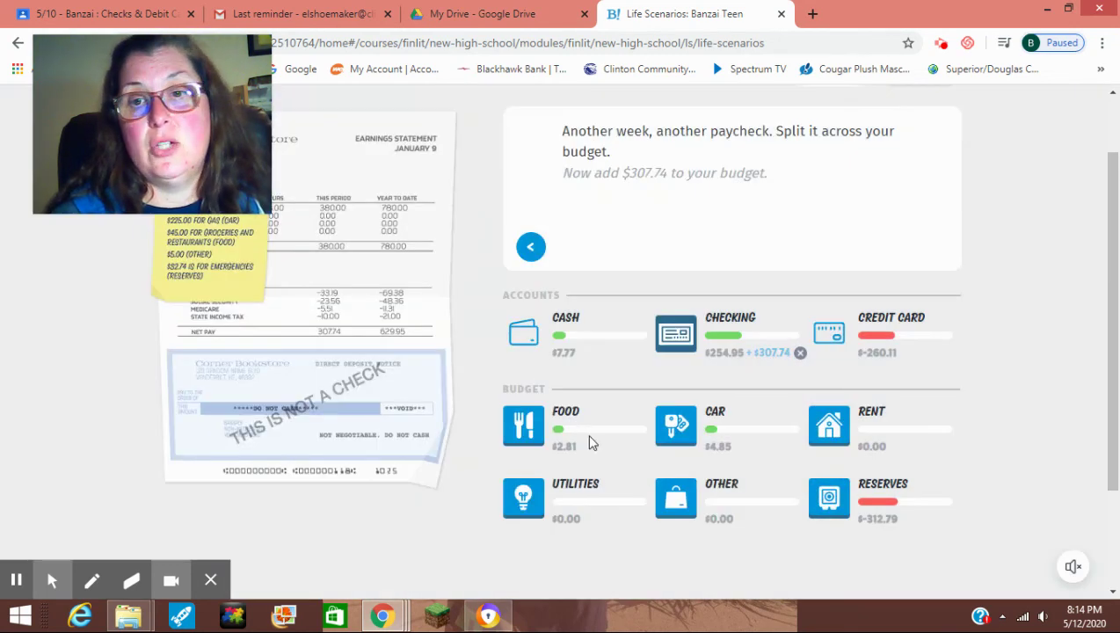
Split the paycheck: $225 to Car, $45 to Food, $5 to Other, $32.74 to Reserves.
left_click(685, 440)
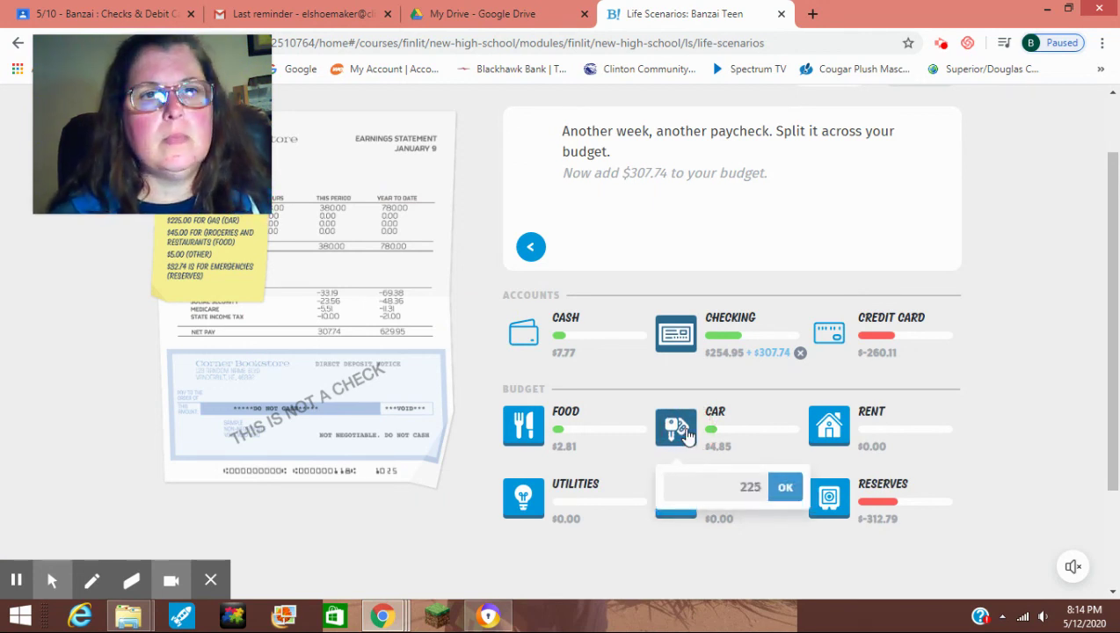
key("Return")
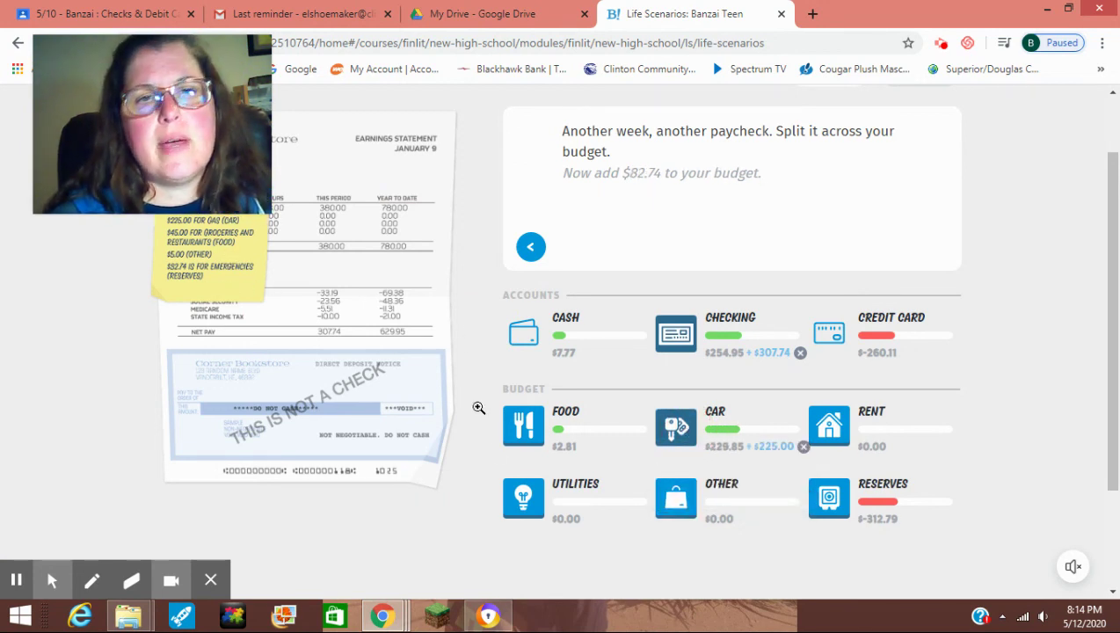
left_click(523, 421)
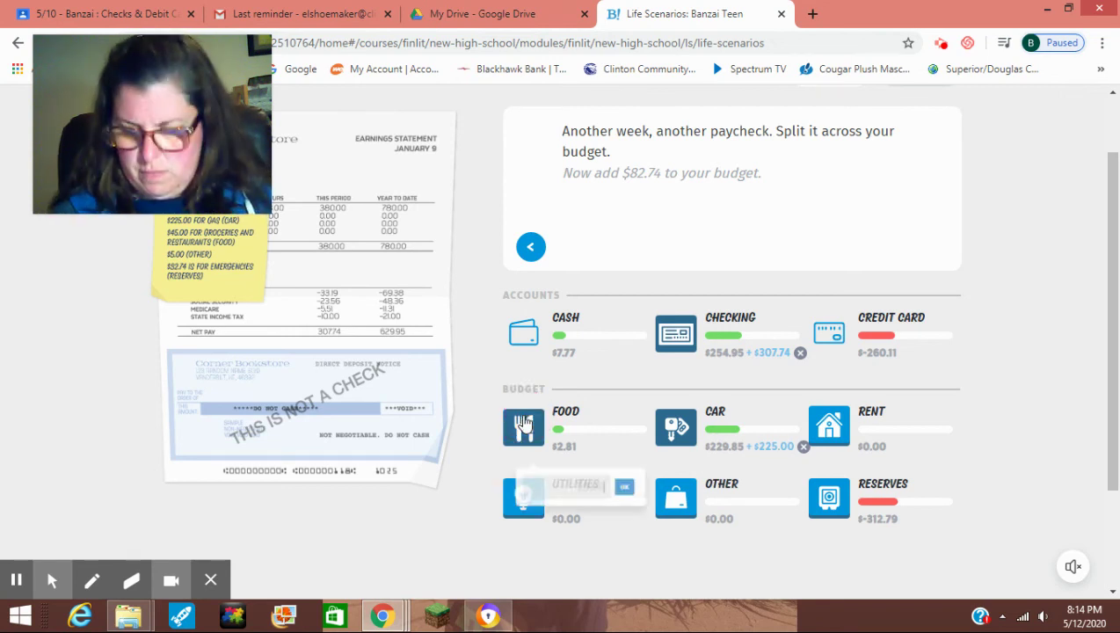
type("45")
key("Return")
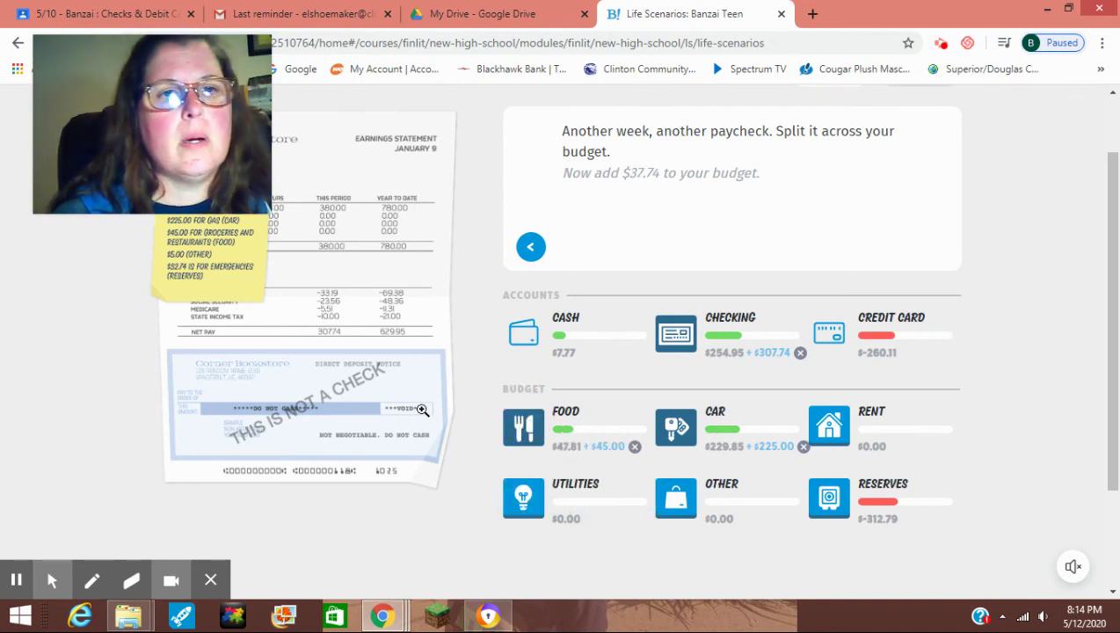
left_click(684, 510)
type("5")
key("Return")
left_click(830, 499)
type("32.74")
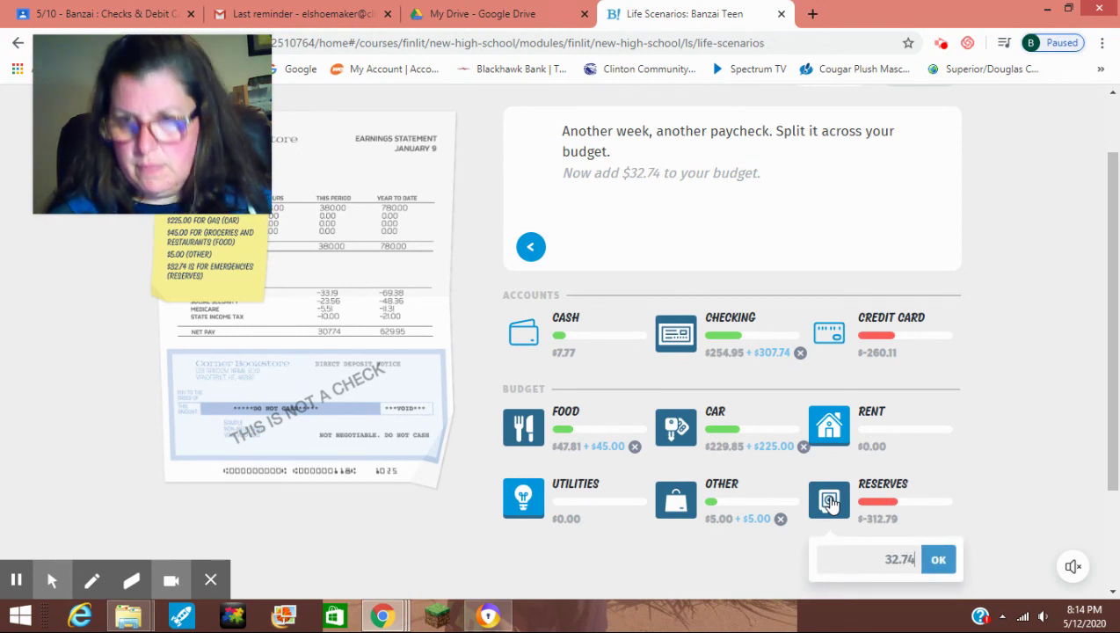
key("Return")
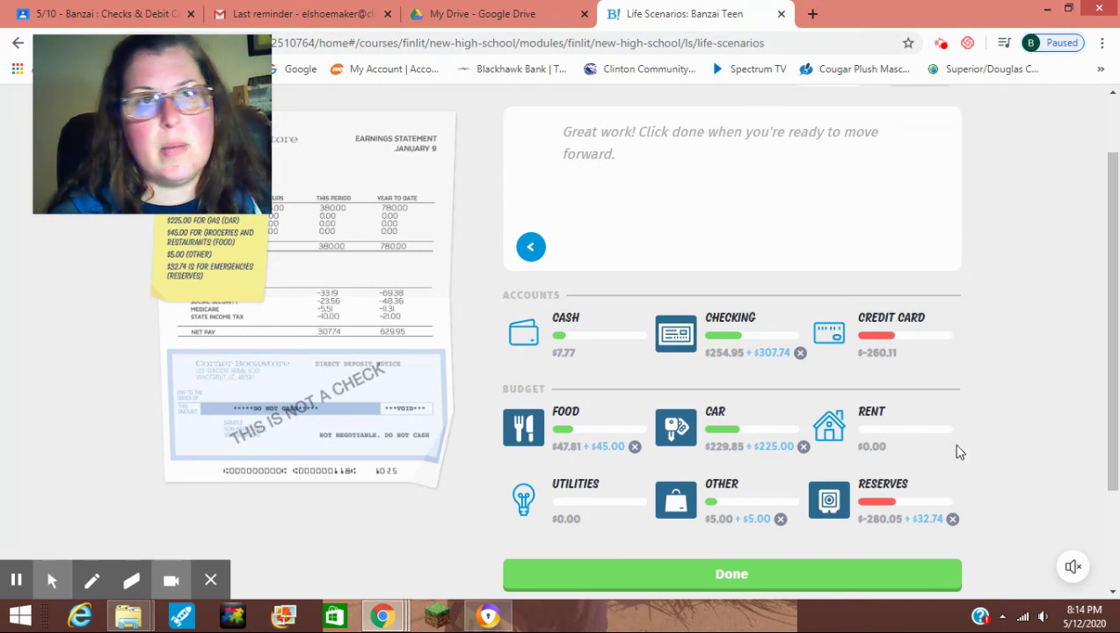
left_click(695, 574)
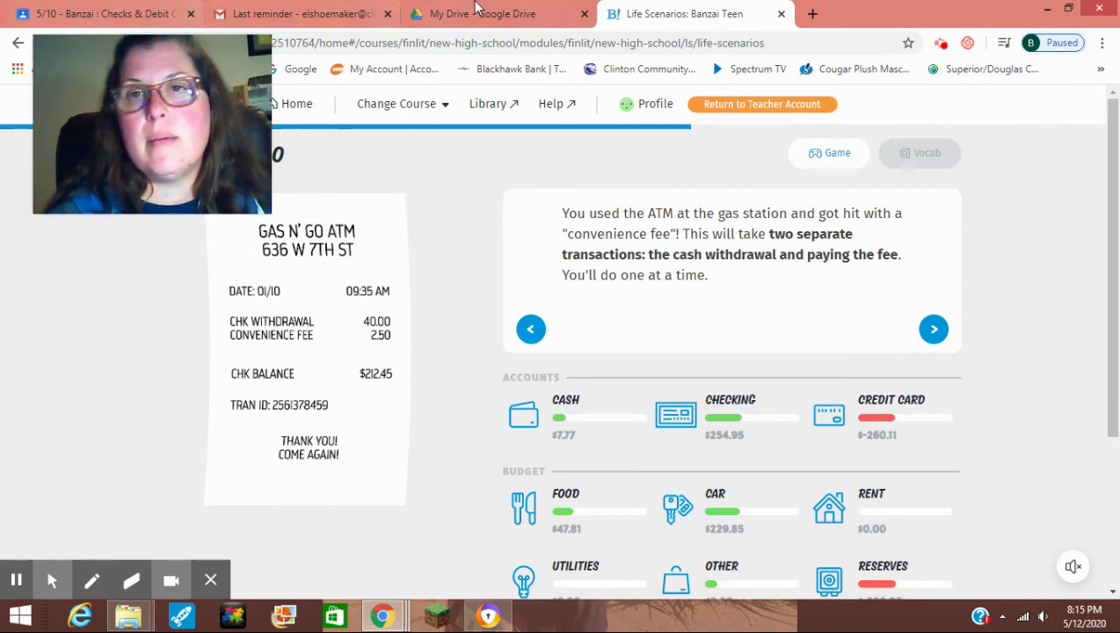
Close the Life Scenarios tab and open a new tab, entering 'teach' in the address bar.
left_click(780, 14)
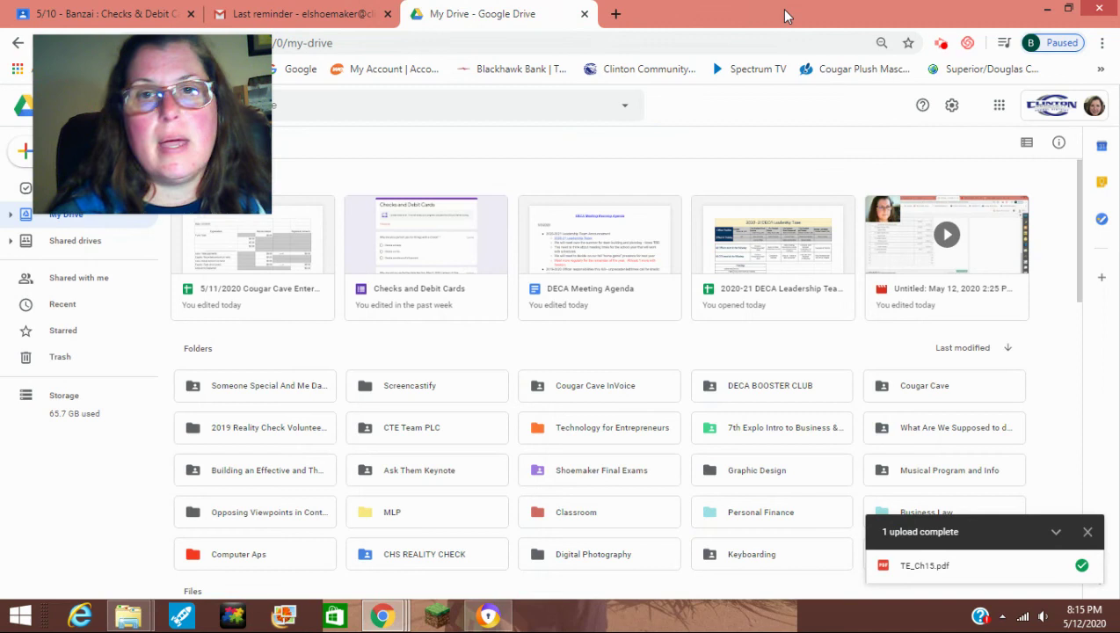
left_click(616, 14)
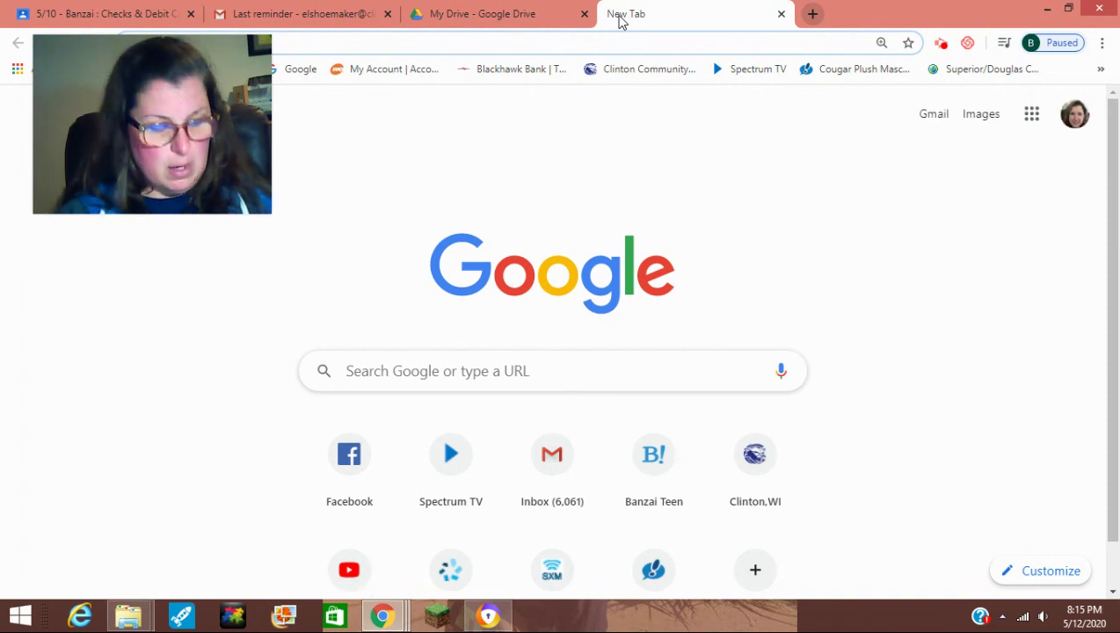
type("teach")
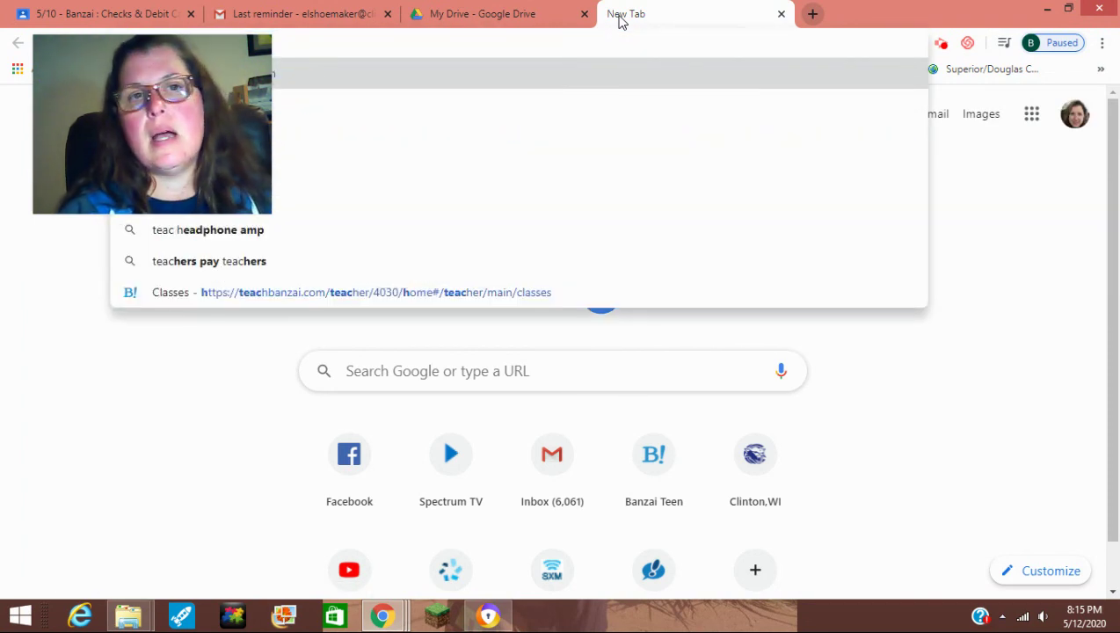
key("Return")
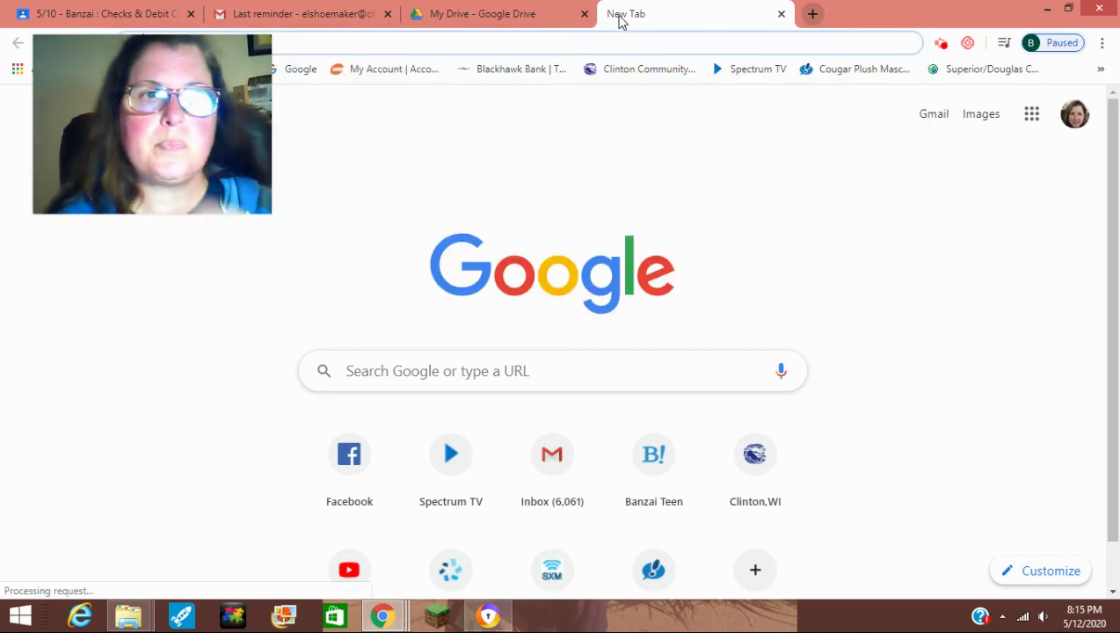